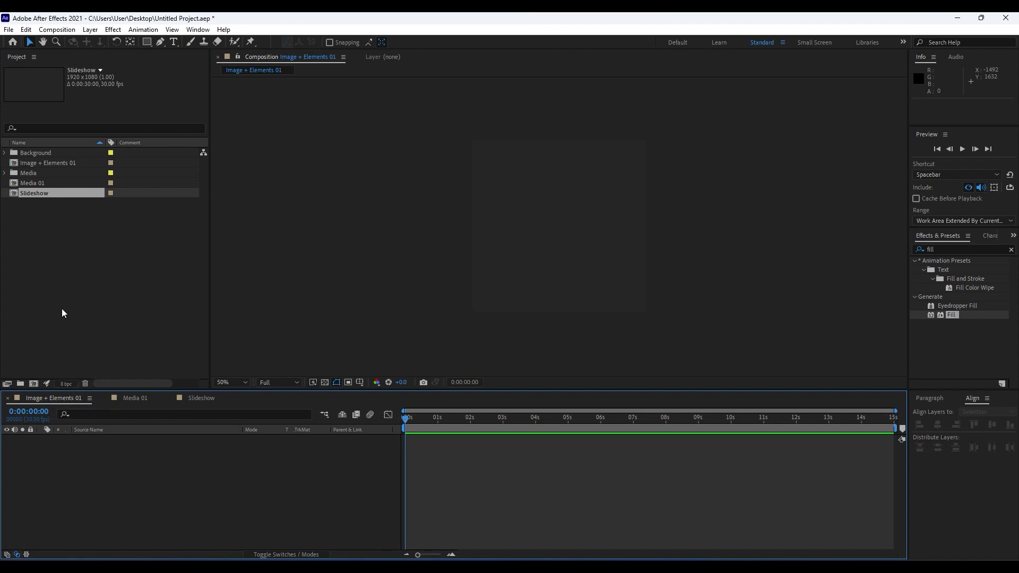
- Create a solid layer named Photo Frame in the Image + Elements 01 composition
{"action": "right_click", "coordinate": [111, 470]}
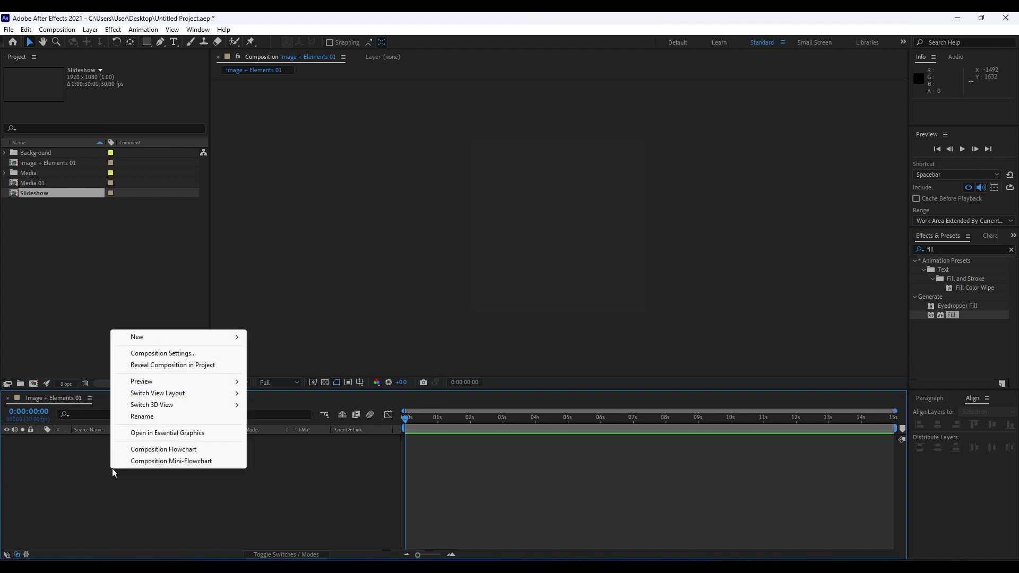
{"action": "mouse_move", "coordinate": [132, 338]}
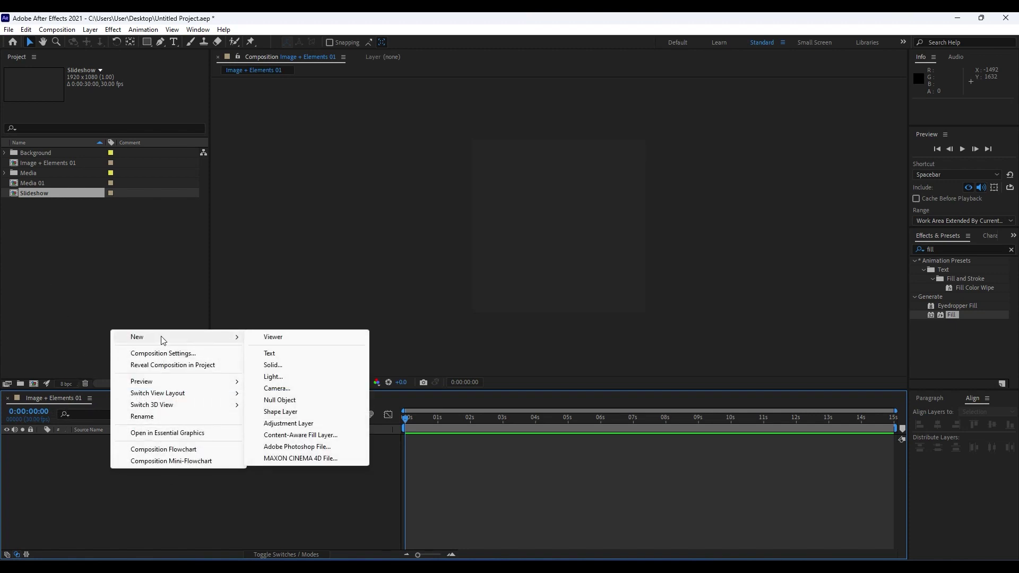
{"action": "left_click", "coordinate": [277, 361]}
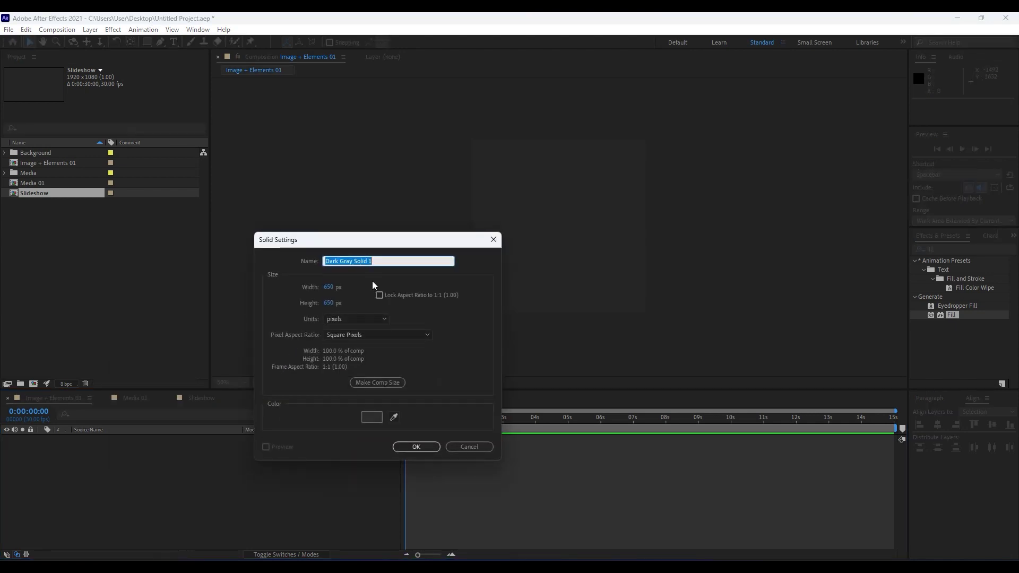
{"action": "type", "text": "Photo Frame"}
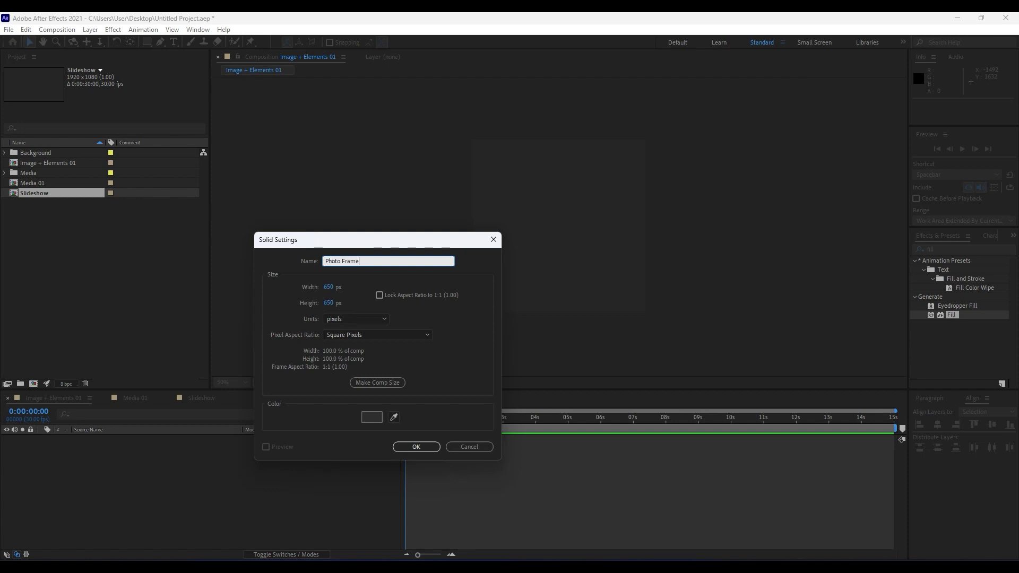
{"action": "key", "text": "Return"}
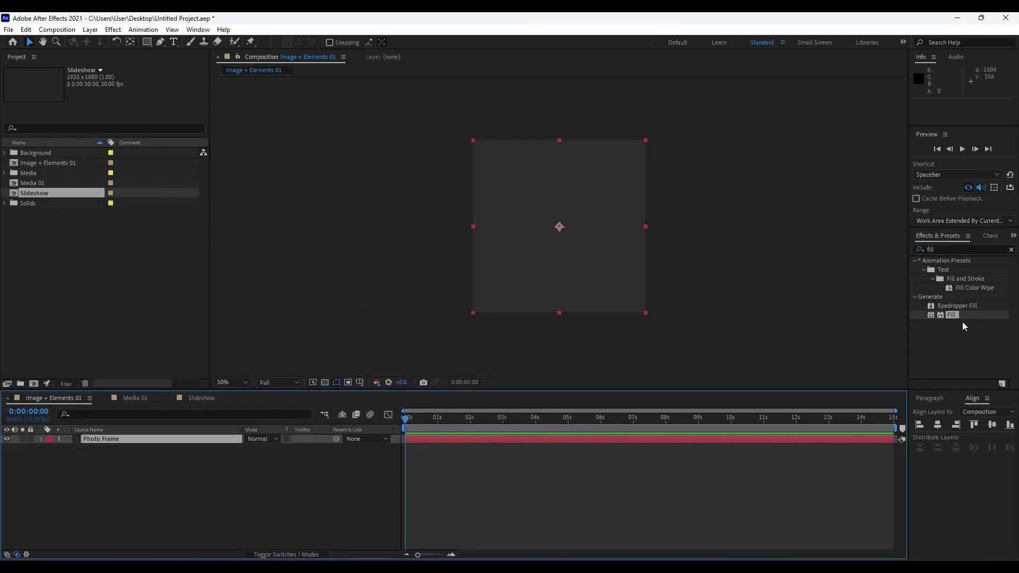
- Apply the Fill effect to the Photo Frame layer
{"action": "mouse_move", "coordinate": [950, 316]}
{"action": "left_mouse_down"}
{"action": "mouse_move", "coordinate": [683, 426]}
{"action": "mouse_move", "coordinate": [171, 446]}
{"action": "mouse_move", "coordinate": [951, 316]}
{"action": "left_mouse_up"}
{"action": "left_click", "coordinate": [950, 249]}
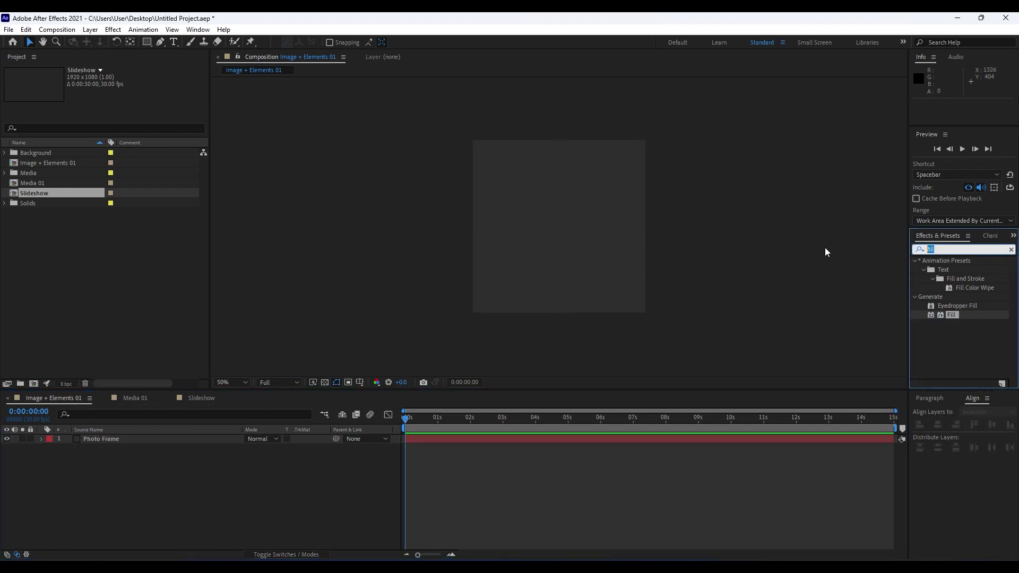
{"action": "left_click", "coordinate": [919, 249]}
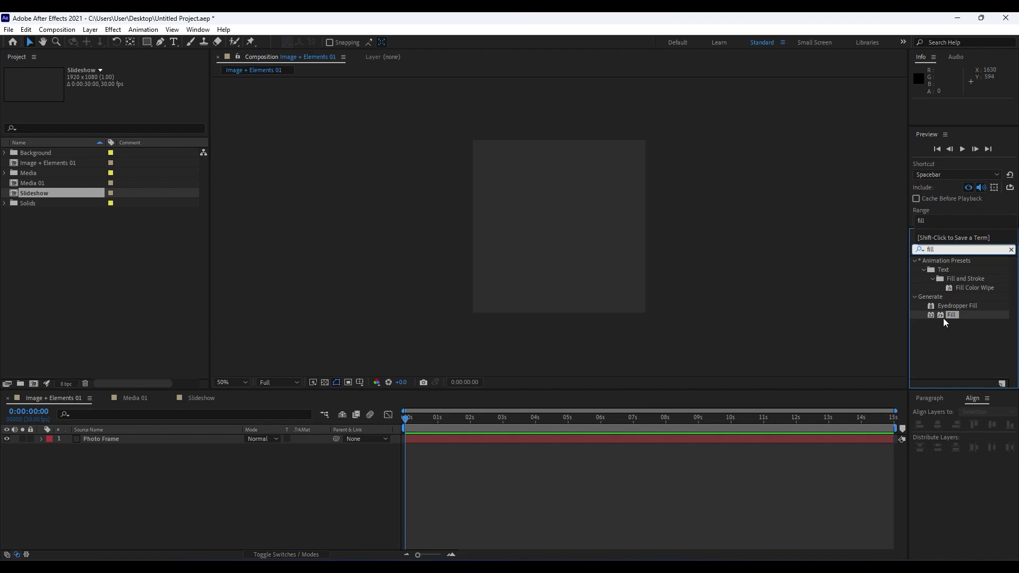
{"action": "left_click_drag", "start_coordinate": [950, 315], "coordinate": [113, 444]}
- Set the Photo Frame layer's Fill color to white
{"action": "left_click", "coordinate": [198, 30]}
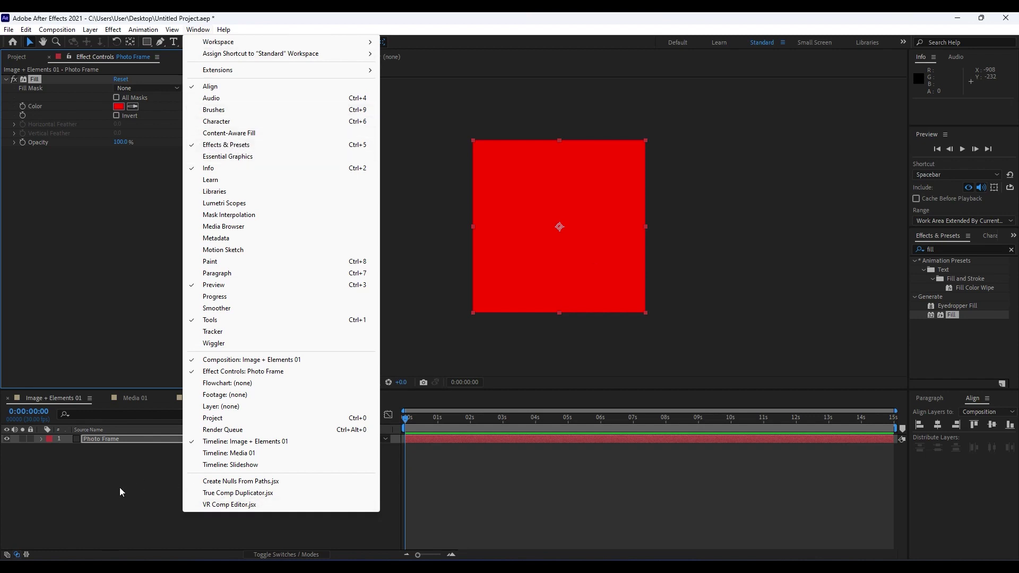
{"action": "left_click", "coordinate": [122, 438]}
{"action": "left_click", "coordinate": [120, 441]}
{"action": "left_click", "coordinate": [122, 106]}
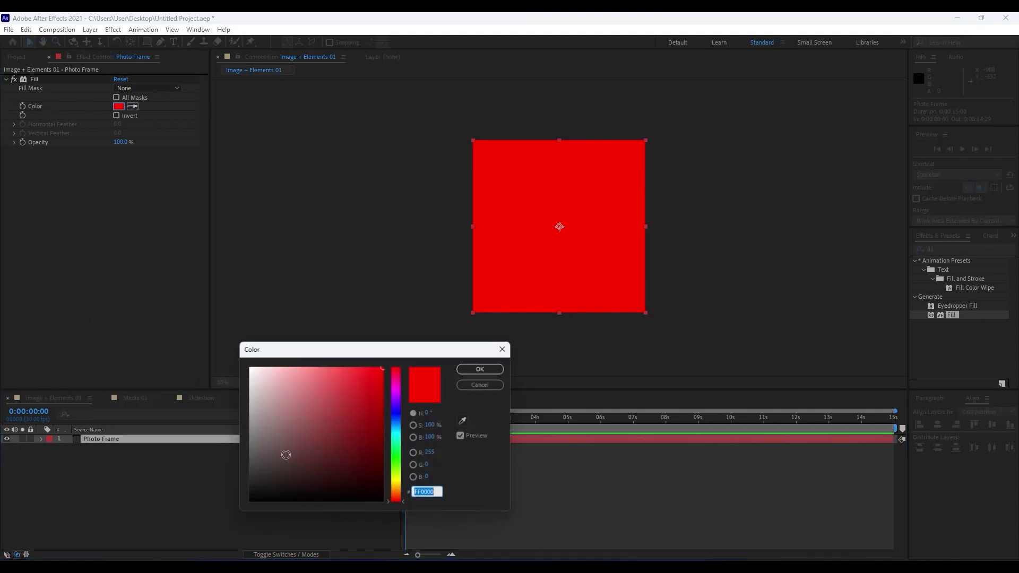
{"action": "left_click_drag", "start_coordinate": [298, 404], "coordinate": [160, 307]}
{"action": "left_click", "coordinate": [480, 369]}
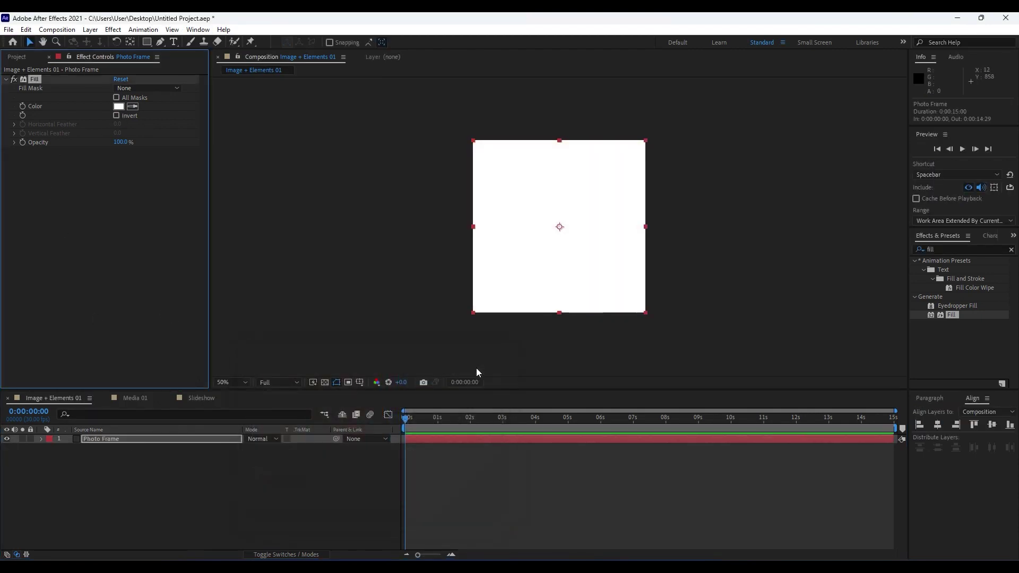
- Draw a rectangular mask on Photo Frame, leaving thin margins at the top and sides and a deeper strip at the bottom
{"action": "left_click", "coordinate": [148, 42]}
{"action": "mouse_move", "coordinate": [476, 144]}
{"action": "left_mouse_down"}
{"action": "mouse_move", "coordinate": [635, 266]}
{"action": "mouse_move", "coordinate": [641, 288]}
{"action": "left_mouse_up"}
{"action": "left_click", "coordinate": [150, 546]}
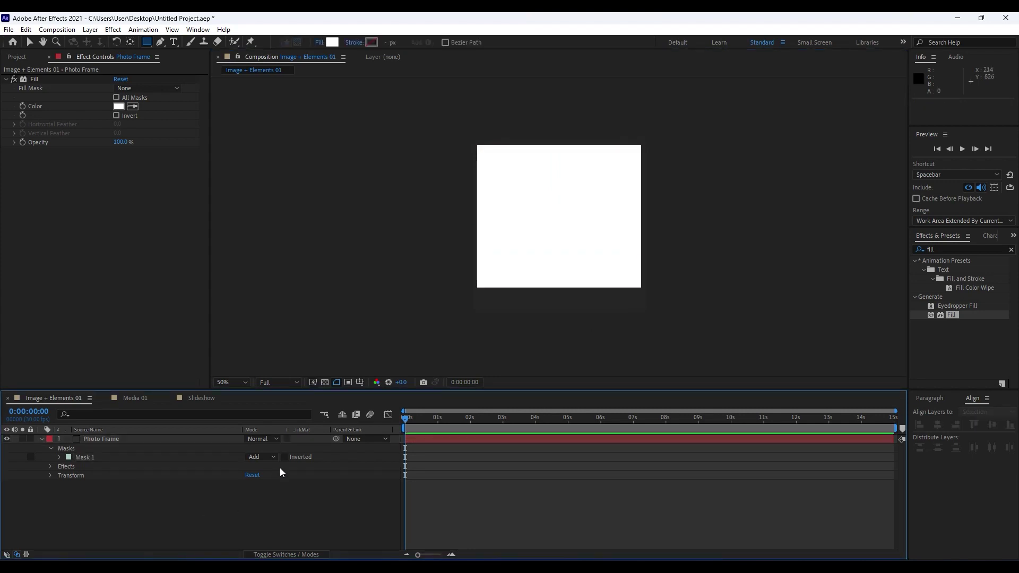
- Invert Mask 1 on the Photo Frame layer to cut out the picture opening
{"action": "left_click", "coordinate": [115, 439]}
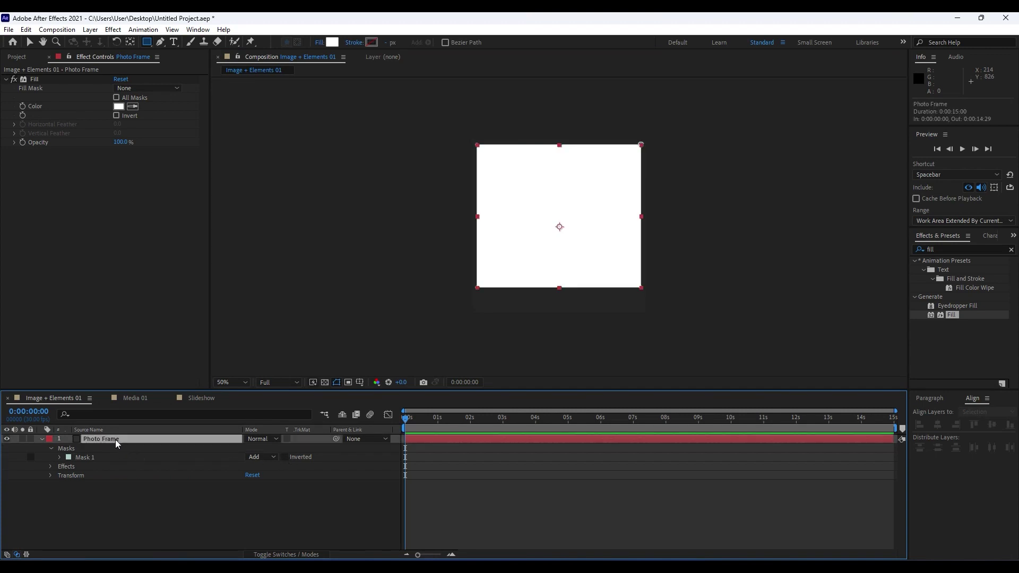
{"action": "left_click", "coordinate": [75, 451]}
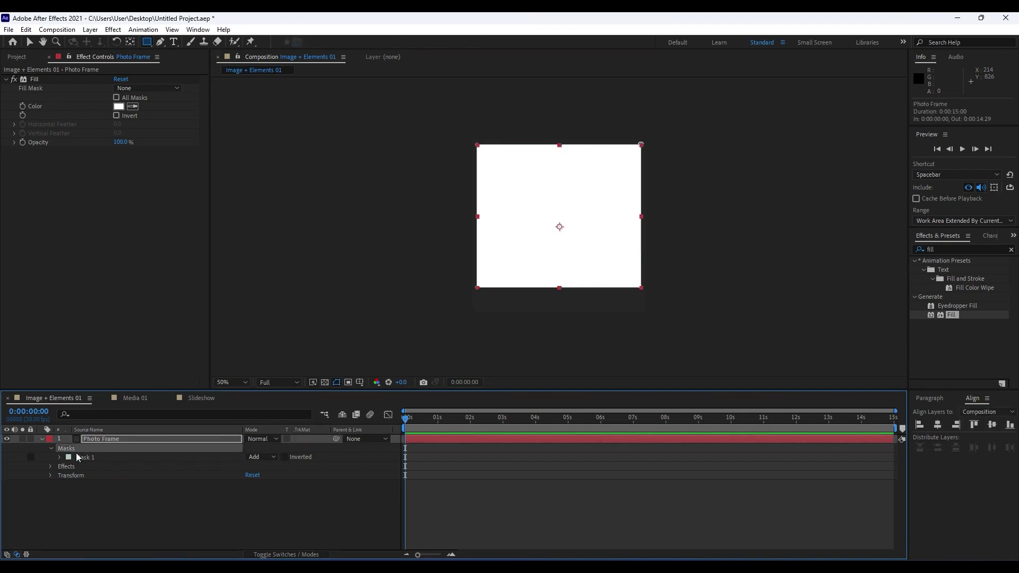
{"action": "left_click", "coordinate": [285, 457]}
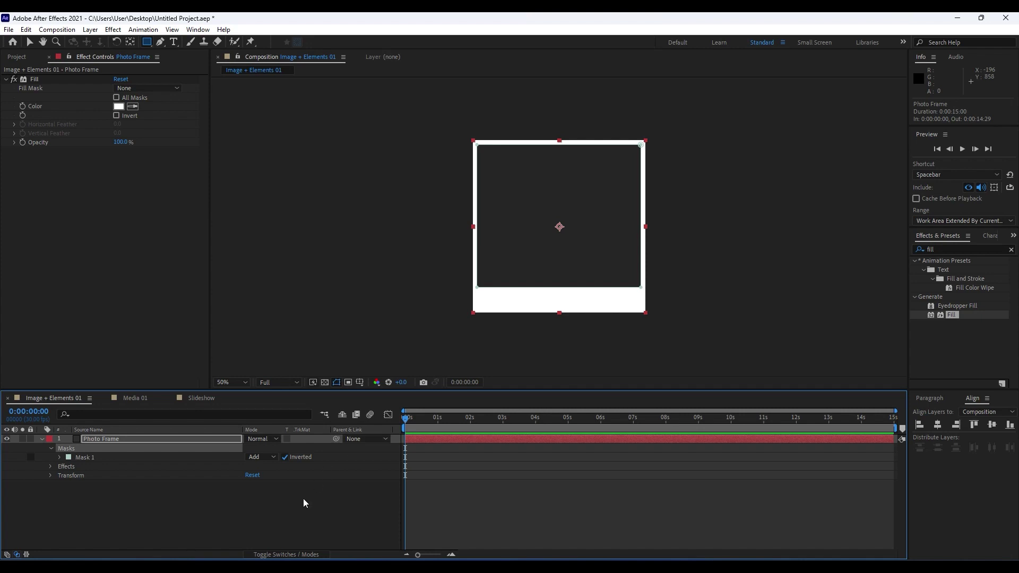
{"action": "left_click", "coordinate": [314, 485]}
- Extend the bottom edge of Mask 1 slightly downward to make the frame's lower strip narrower
{"action": "key", "text": "period"}
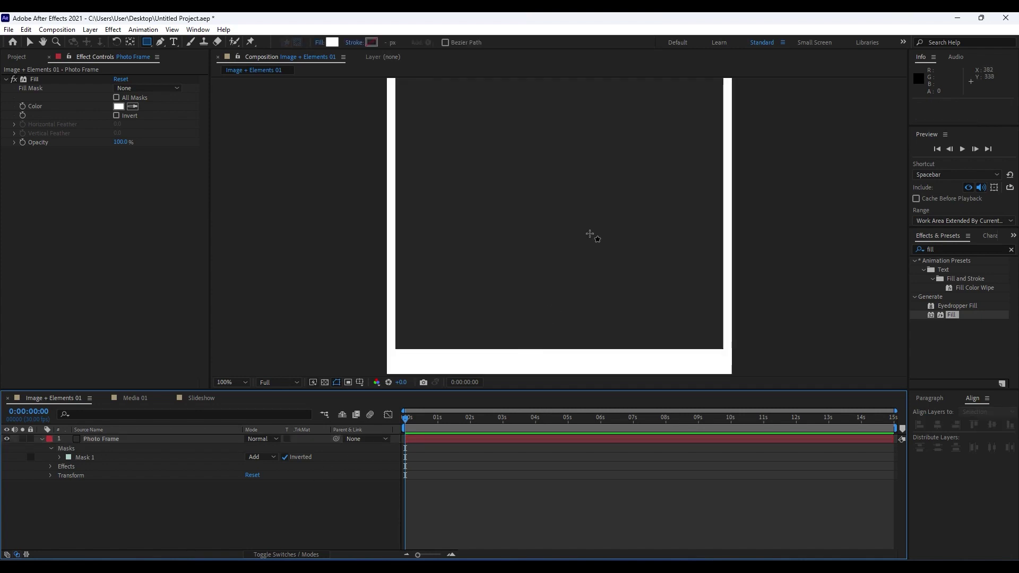
{"action": "key", "text": "comma"}
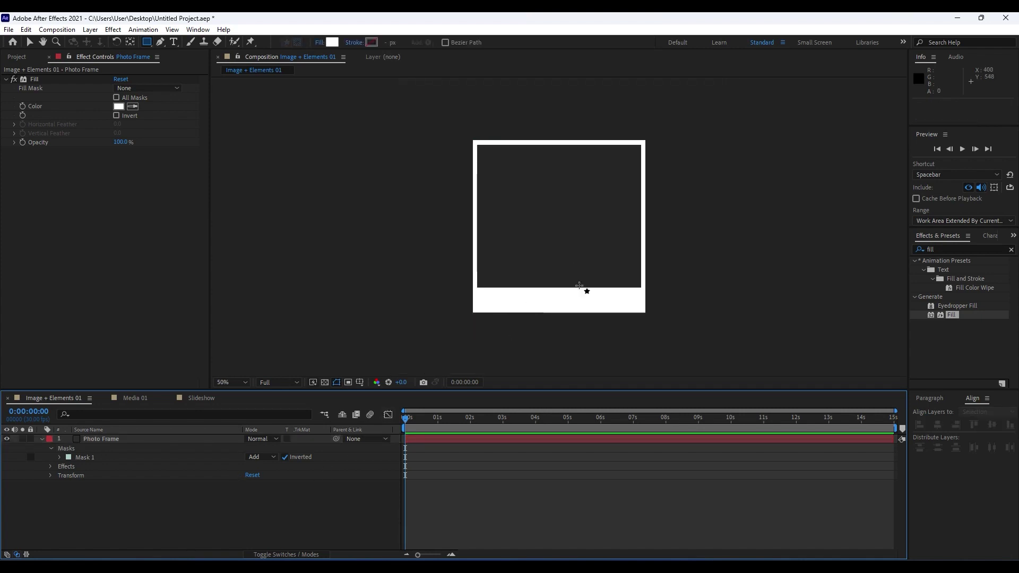
{"action": "left_click", "coordinate": [88, 458]}
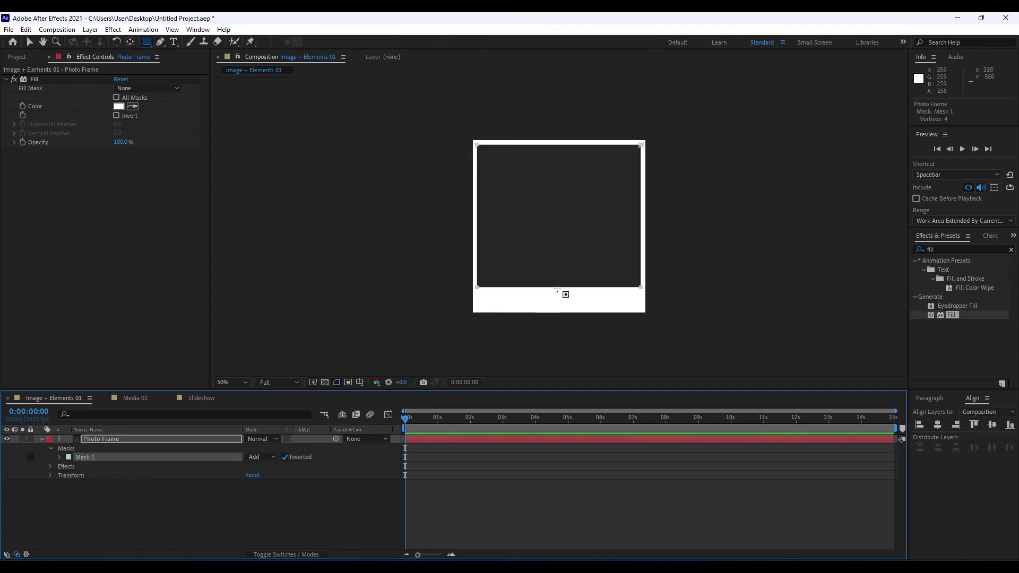
{"action": "key", "text": "v"}
{"action": "key", "text": "period"}
{"action": "double_click", "coordinate": [556, 349]}
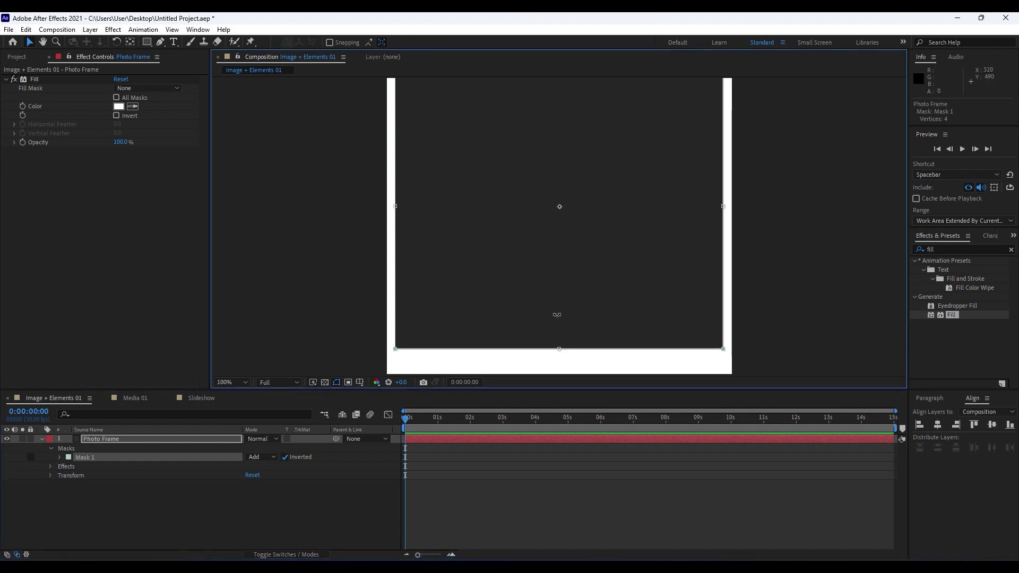
{"action": "key", "text": "comma"}
{"action": "left_click_drag", "start_coordinate": [560, 286], "coordinate": [558, 293]}
{"action": "left_click", "coordinate": [131, 492]}
- Collapse the Photo Frame layer and place the Media 01 composition beneath it in Image + Elements 01
{"action": "left_click", "coordinate": [42, 439]}
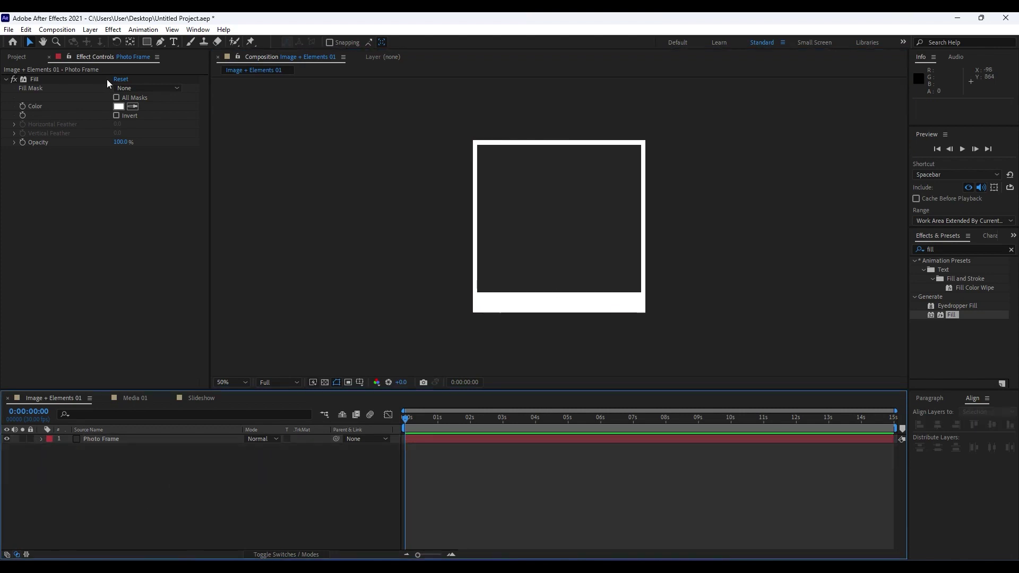
{"action": "left_click", "coordinate": [49, 57]}
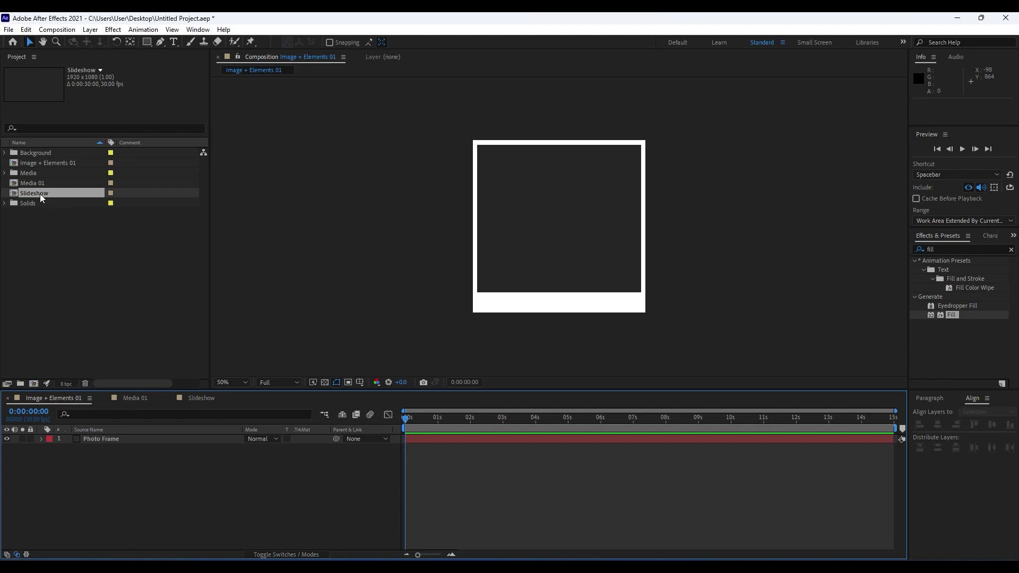
{"action": "left_click_drag", "start_coordinate": [34, 184], "coordinate": [202, 500]}
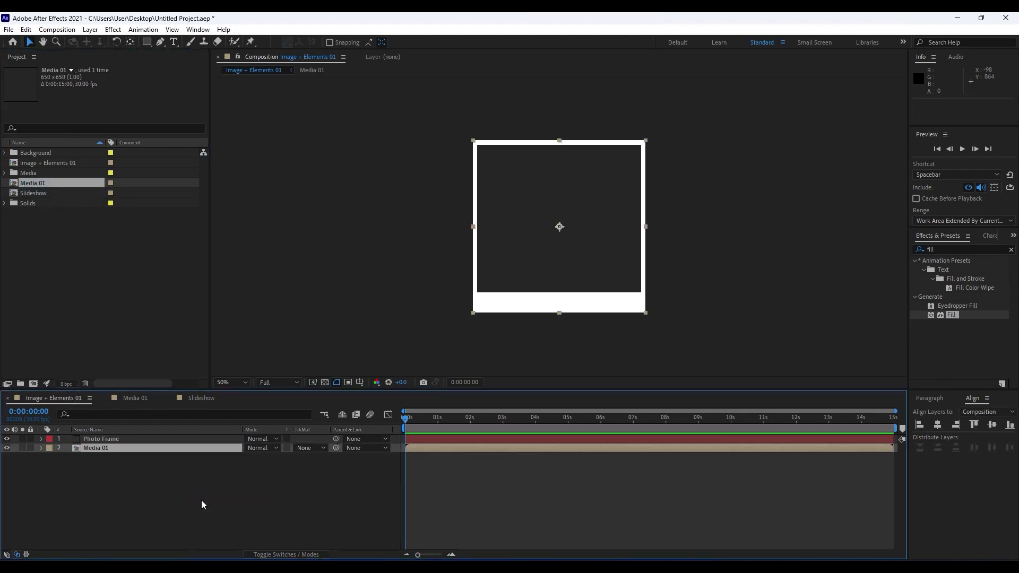
- Open the Media 01 composition and add the first photo from the Media folder to it
{"action": "double_click", "coordinate": [101, 449]}
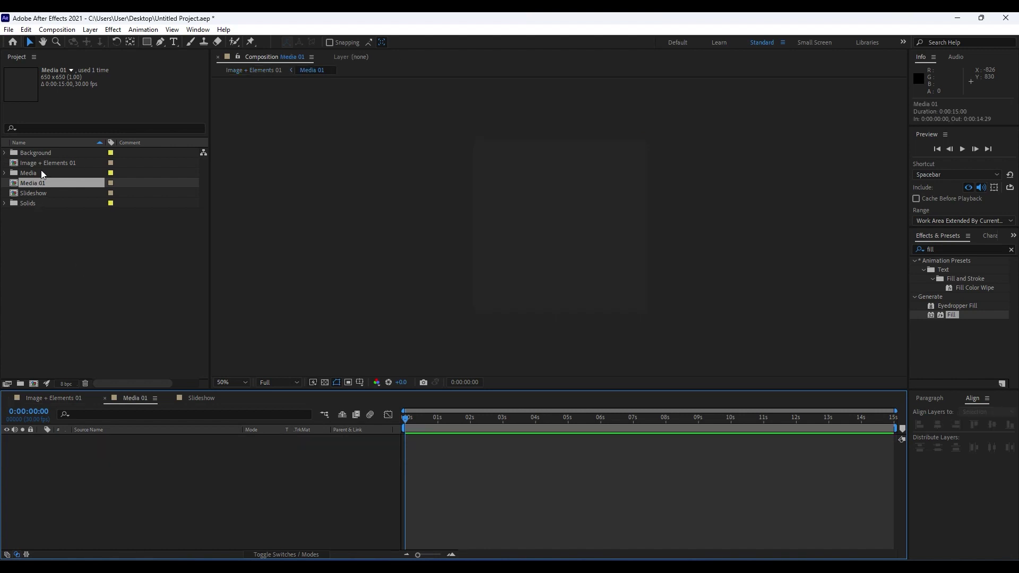
{"action": "left_click", "coordinate": [4, 173]}
{"action": "scroll", "coordinate": [52, 191], "scroll_direction": "down", "scroll_amount": 5}
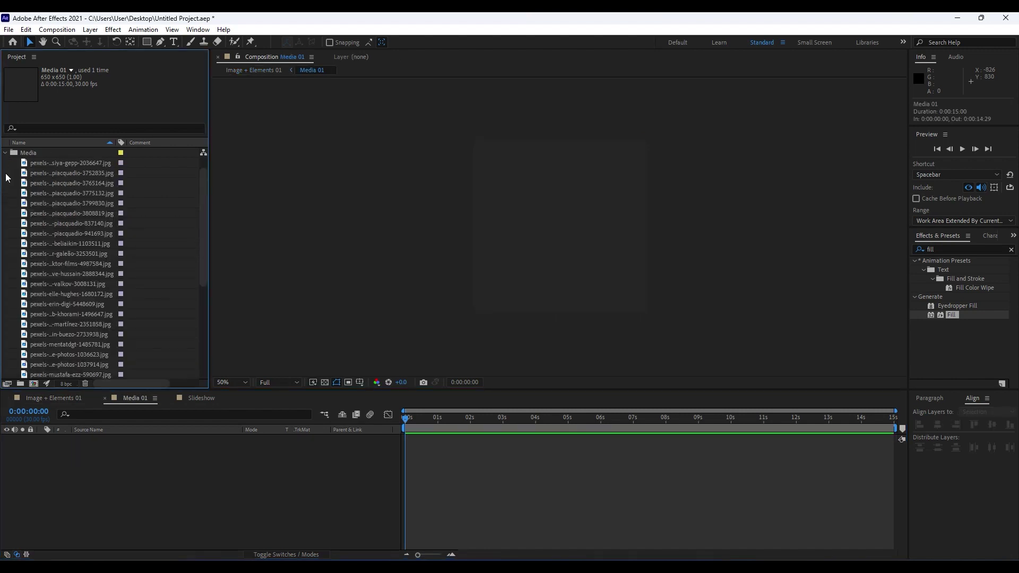
{"action": "scroll", "coordinate": [53, 199], "scroll_direction": "up", "scroll_amount": 5}
{"action": "left_click", "coordinate": [69, 187]}
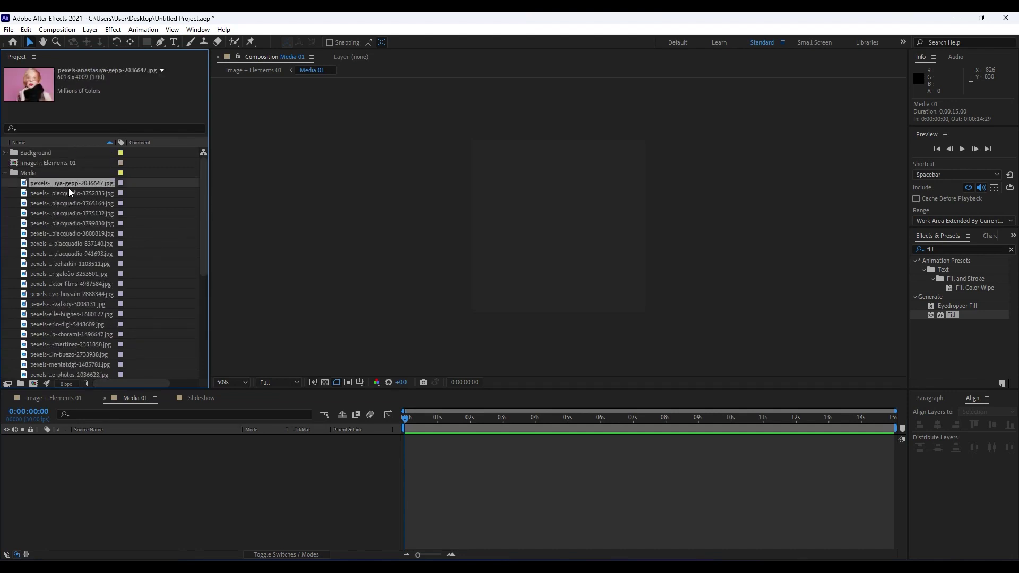
{"action": "left_click", "coordinate": [68, 193]}
{"action": "left_click_drag", "start_coordinate": [72, 185], "coordinate": [144, 515]}
- Scale the photo in Media 01 down to 15%
{"action": "key", "text": "s"}
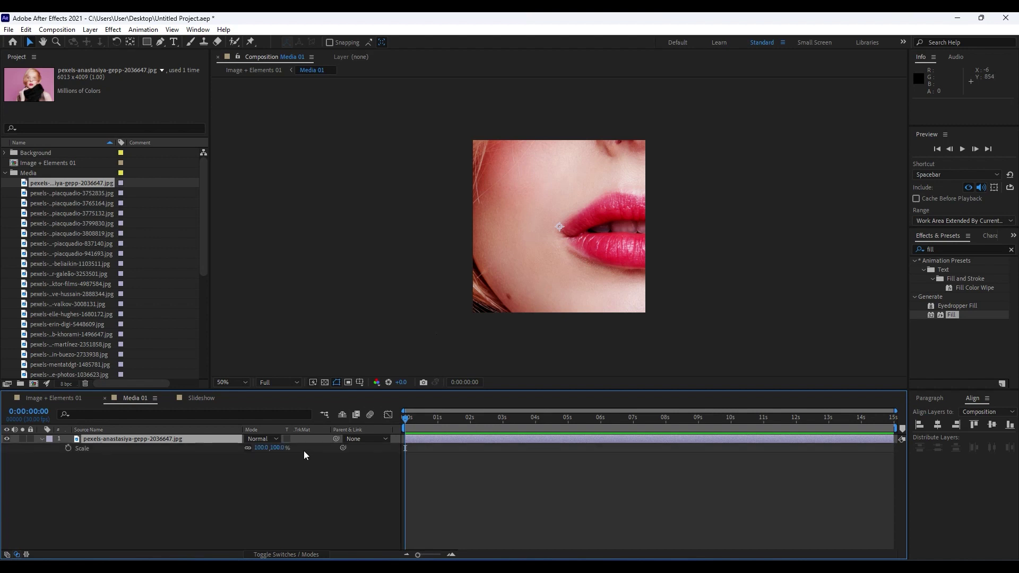
{"action": "left_click_drag", "start_coordinate": [267, 452], "coordinate": [233, 457]}
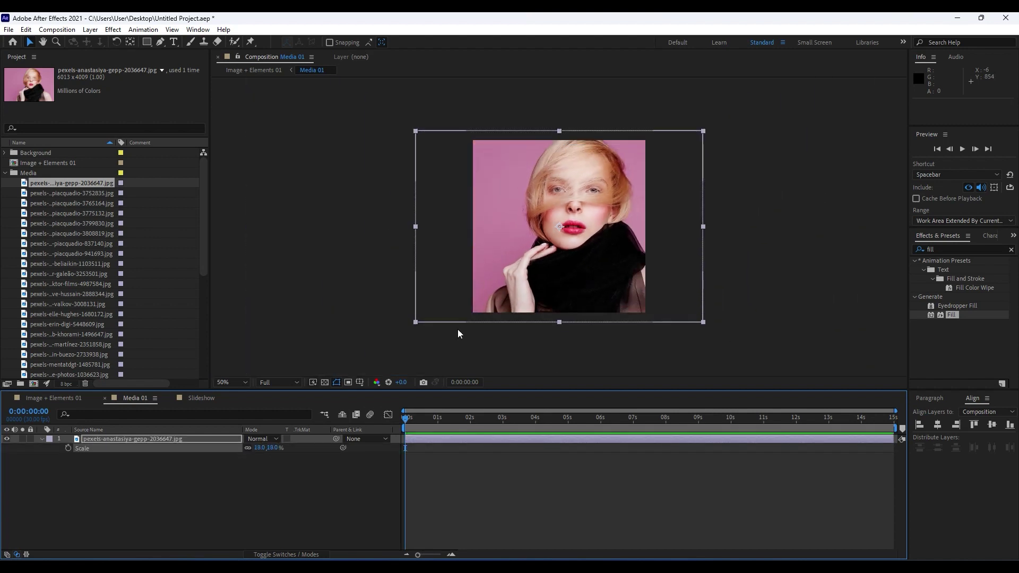
{"action": "left_click", "coordinate": [260, 447]}
{"action": "type", "text": "15"}
{"action": "key", "text": "Return"}
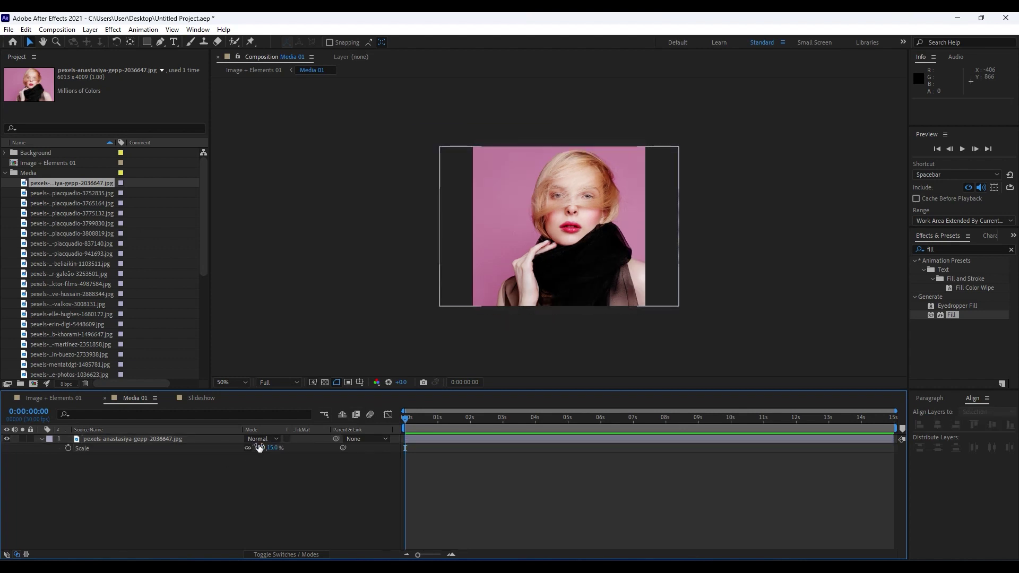
- Move the photo left to about position 261, 329 and check its fit inside the frame in Image + Elements 01
{"action": "left_click_drag", "start_coordinate": [556, 258], "coordinate": [540, 263]}
{"action": "left_click", "coordinate": [74, 400]}
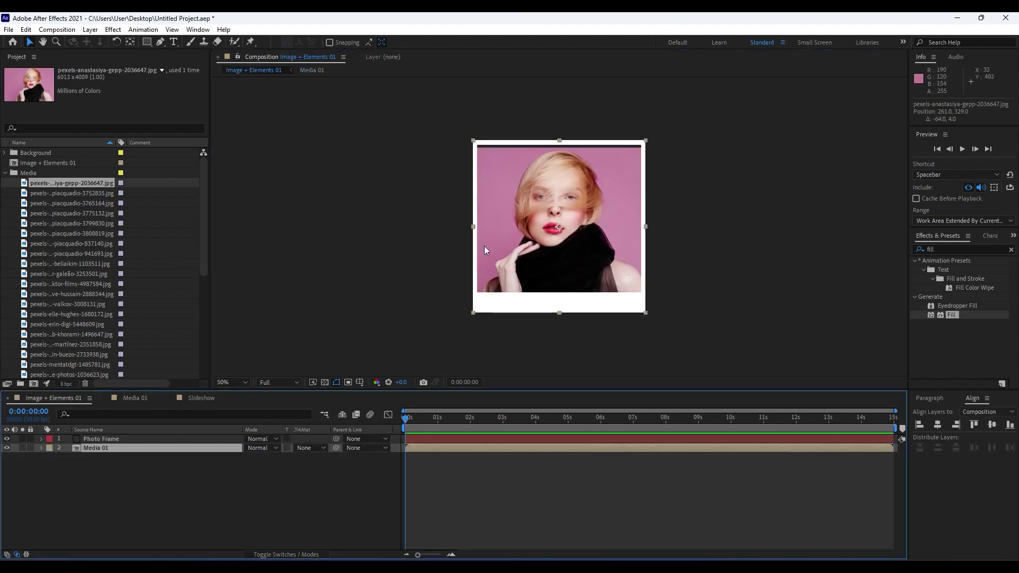
{"action": "left_click", "coordinate": [144, 400]}
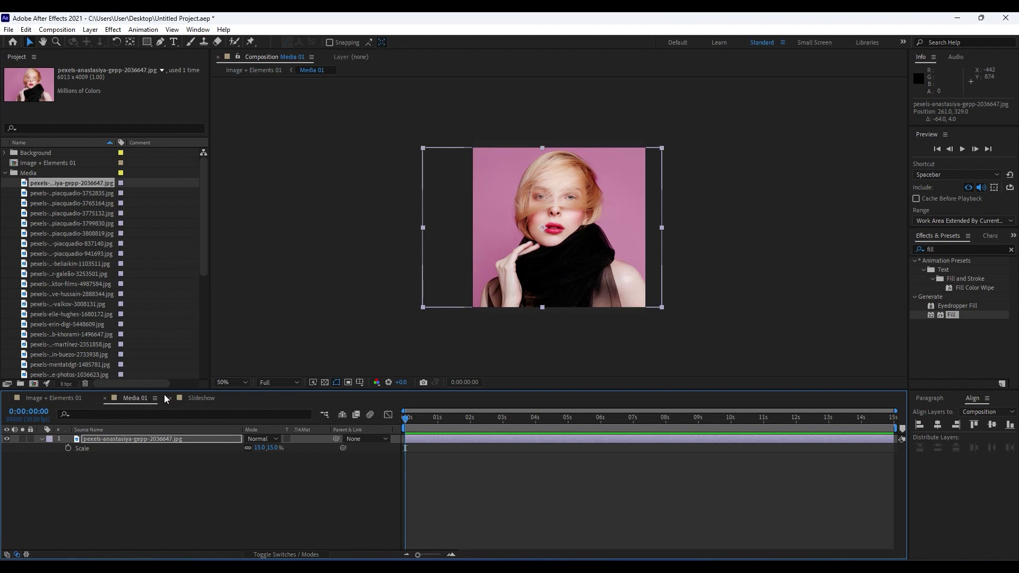
{"action": "left_click", "coordinate": [79, 397]}
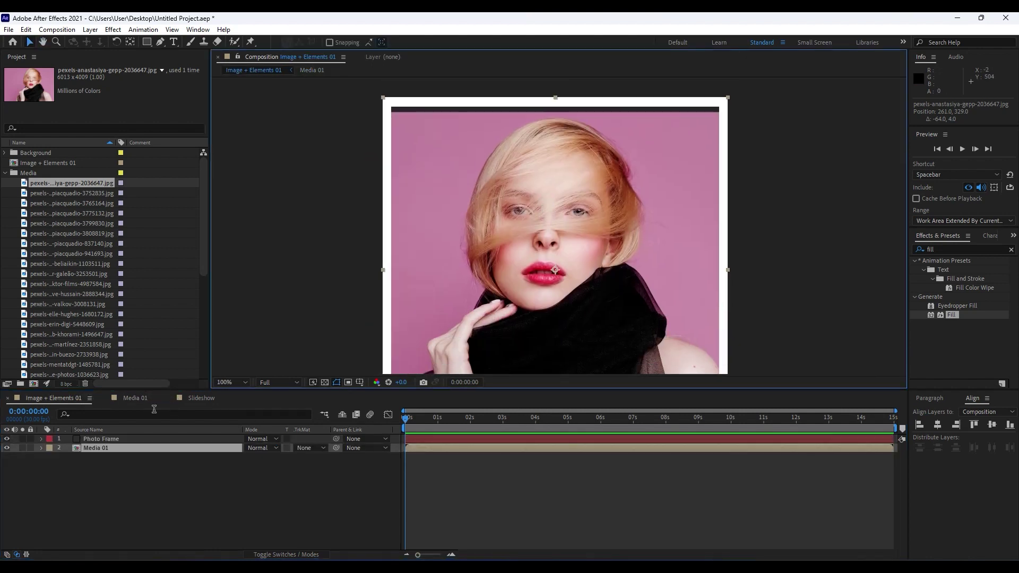
- Nudge the photo in Media 01 up to position 261, 309 and check its fit inside the frame in Image + Elements 01
{"action": "left_click", "coordinate": [141, 397]}
{"action": "left_click", "coordinate": [135, 436]}
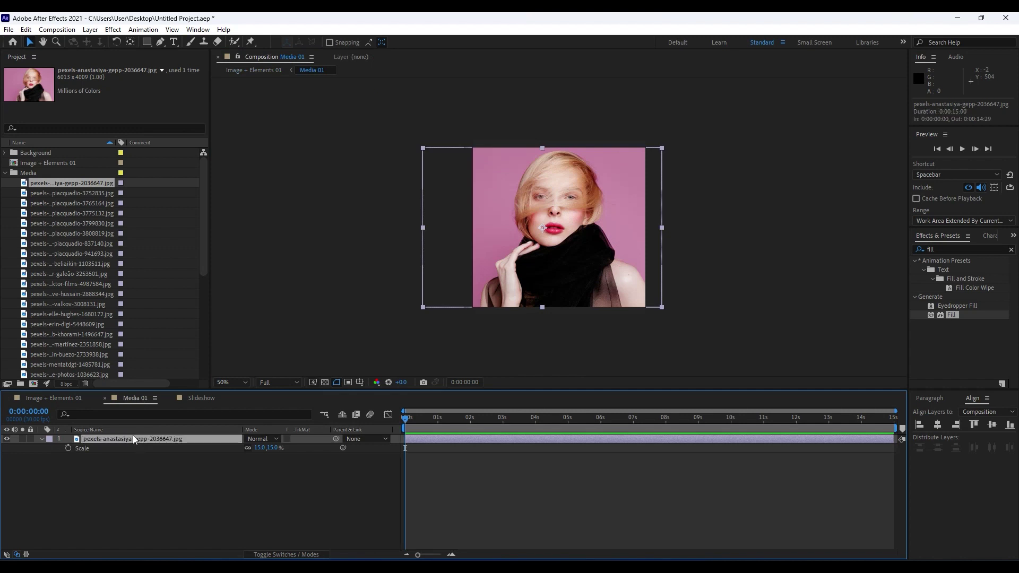
{"action": "key", "text": "shift+Up"}
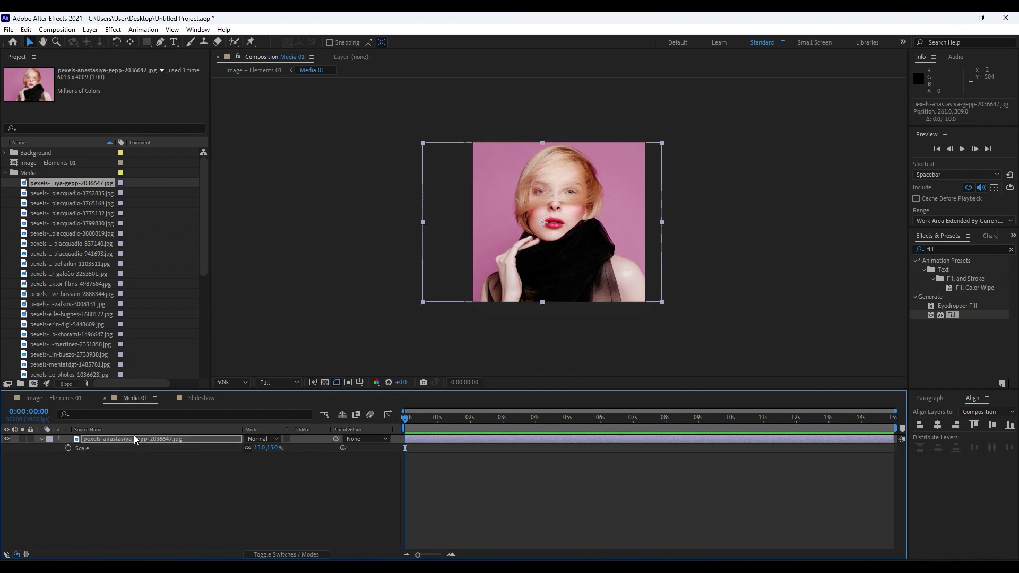
{"action": "left_click", "coordinate": [74, 394]}
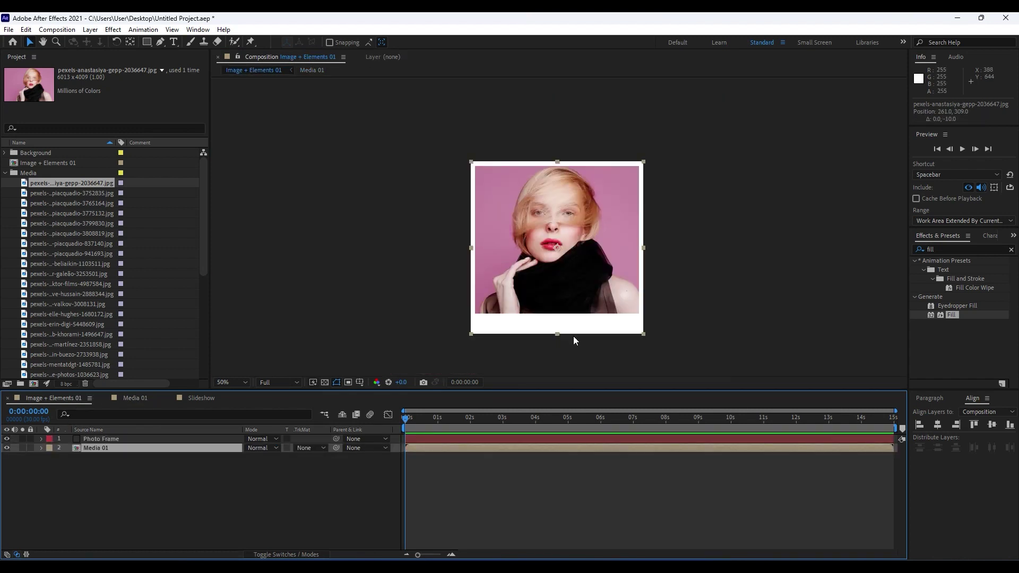
{"action": "left_click", "coordinate": [170, 487]}
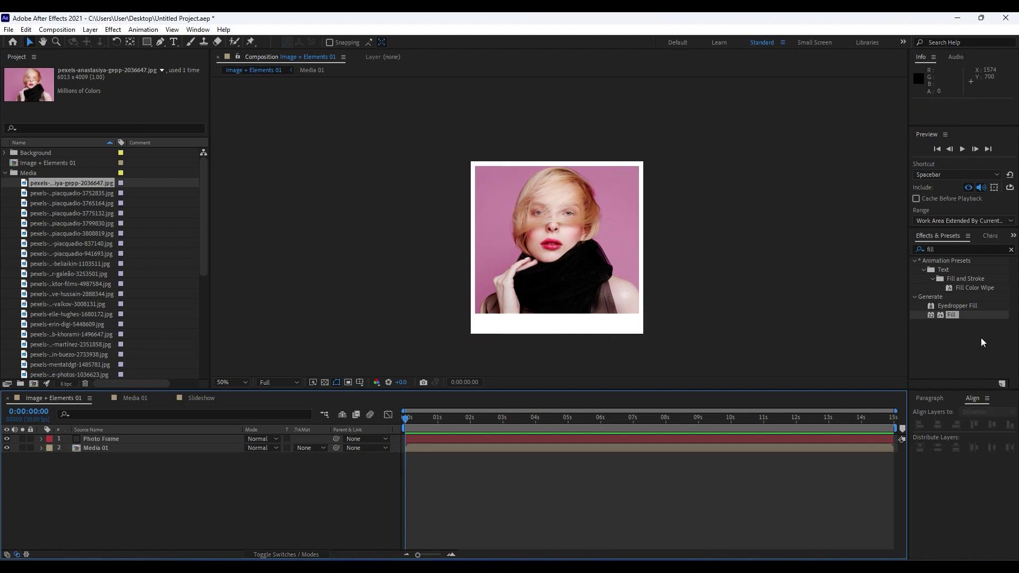
- Find the Drop Shadow effect and apply it to the Photo Frame layer
{"action": "left_click", "coordinate": [978, 249]}
{"action": "type", "text": "drop"}
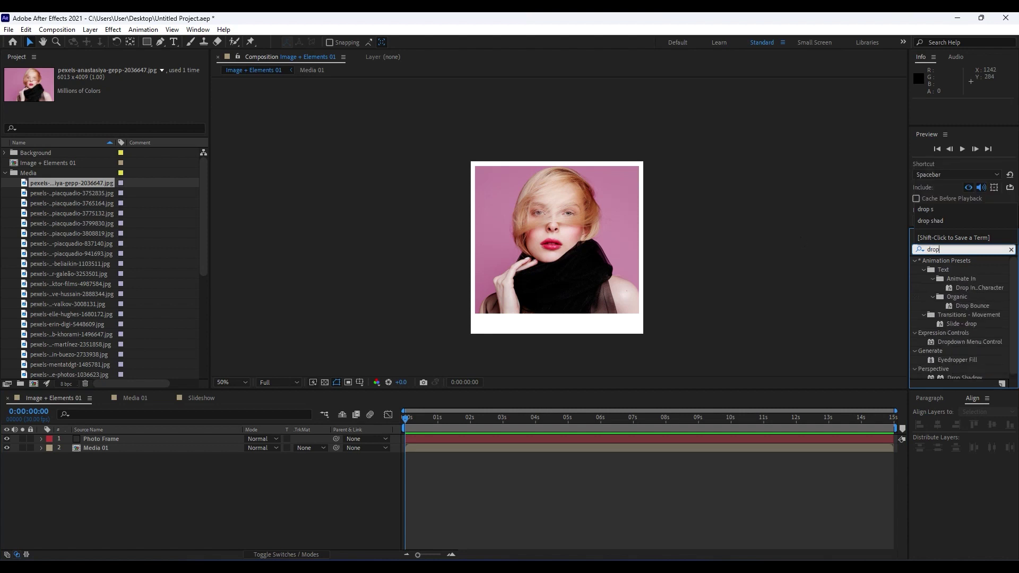
{"action": "type", "text": " s"}
{"action": "left_click_drag", "start_coordinate": [966, 271], "coordinate": [117, 441]}
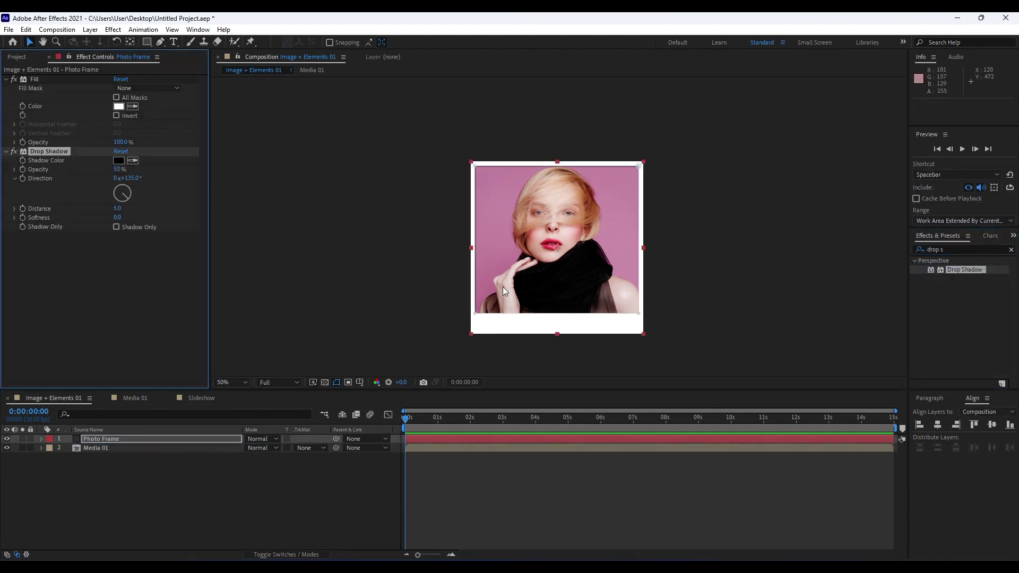
- Set the Photo Frame's drop shadow distance to 8 and its softness to 20
{"action": "key", "text": "period"}
{"action": "left_click", "coordinate": [117, 208]}
{"action": "type", "text": "8"}
{"action": "left_click", "coordinate": [116, 281]}
{"action": "left_click", "coordinate": [117, 218]}
{"action": "type", "text": "20"}
{"action": "left_click", "coordinate": [119, 294]}
{"action": "key", "text": "comma"}
{"action": "key", "text": "comma"}
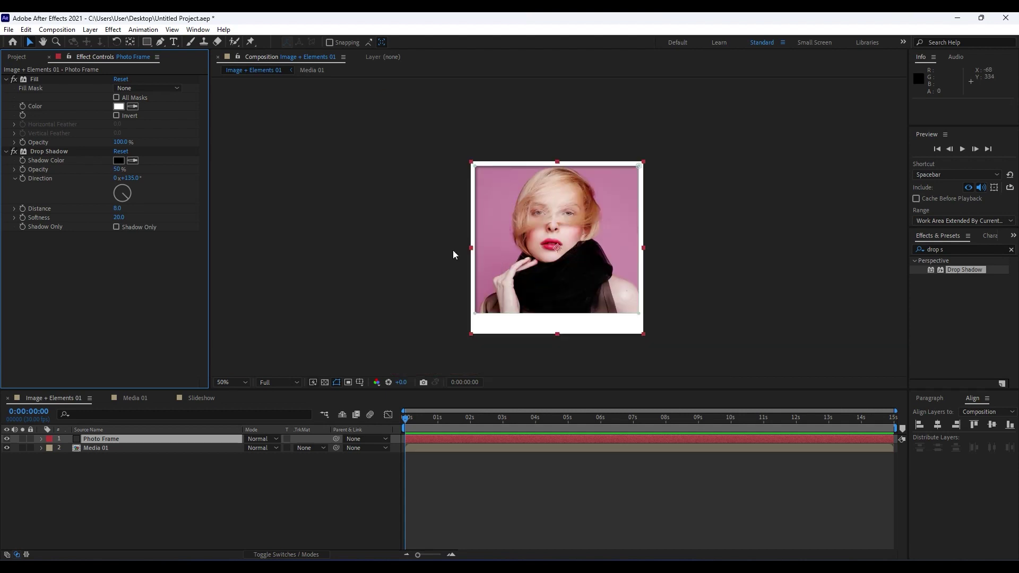
- Duplicate the Drop Shadow effect and set the copy's direction to -135°
{"action": "left_click", "coordinate": [46, 153]}
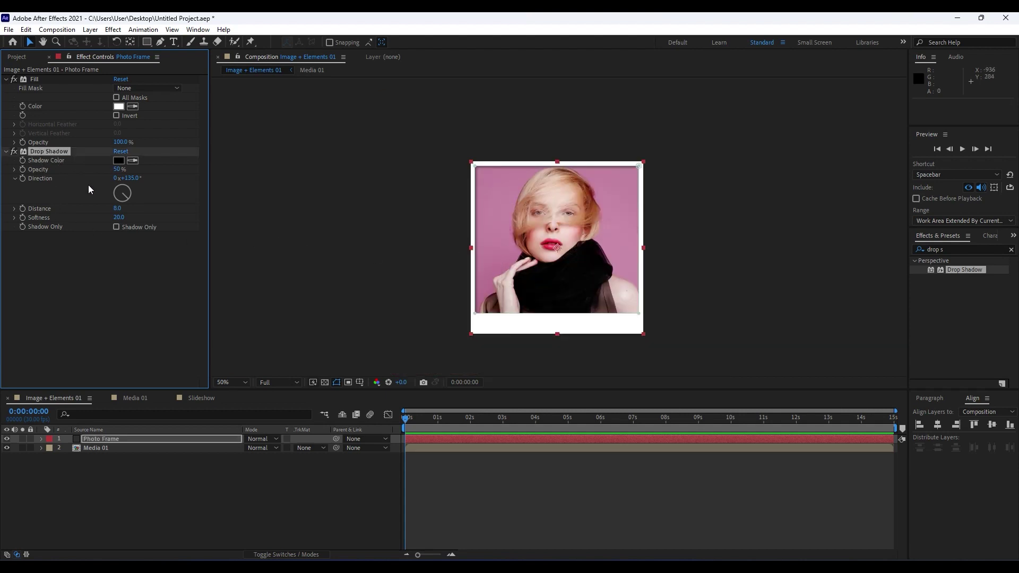
{"action": "key", "text": "ctrl+d"}
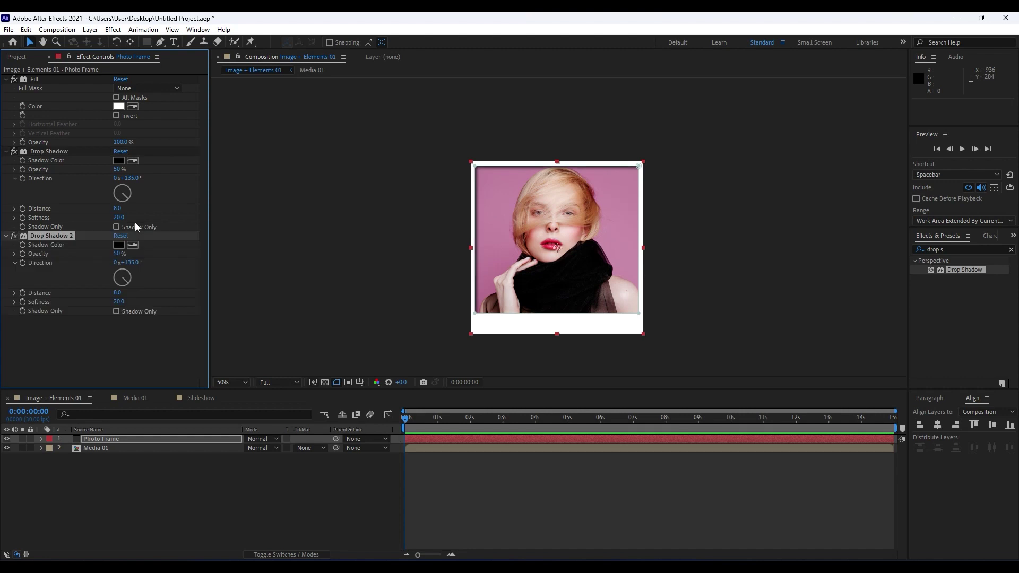
{"action": "left_click", "coordinate": [129, 263]}
{"action": "type", "text": "-135"}
{"action": "key", "text": "Return"}
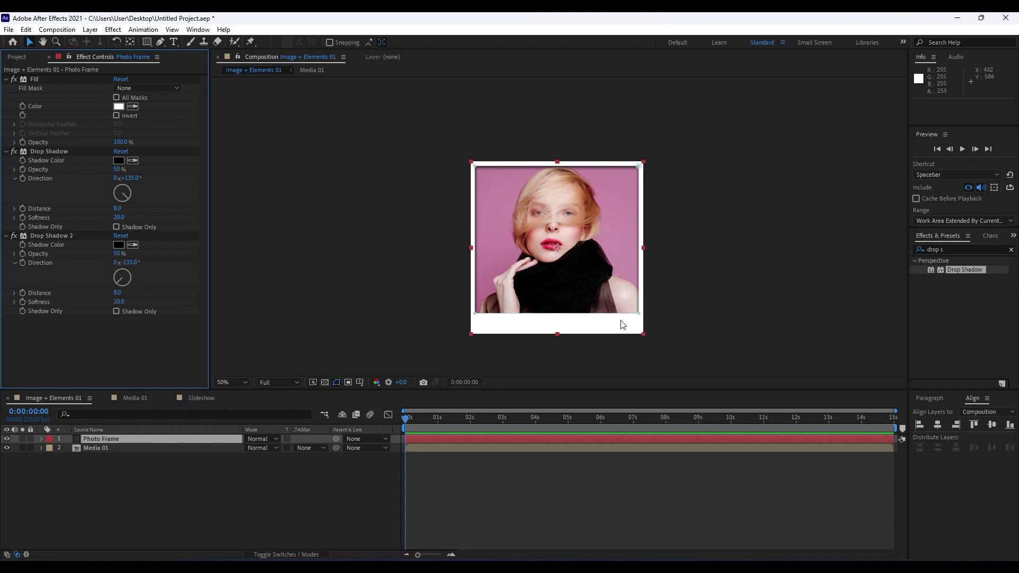
- Duplicate the second Drop Shadow on the Photo Frame and turn the new copy's direction to about -36°
{"action": "left_click", "coordinate": [47, 236]}
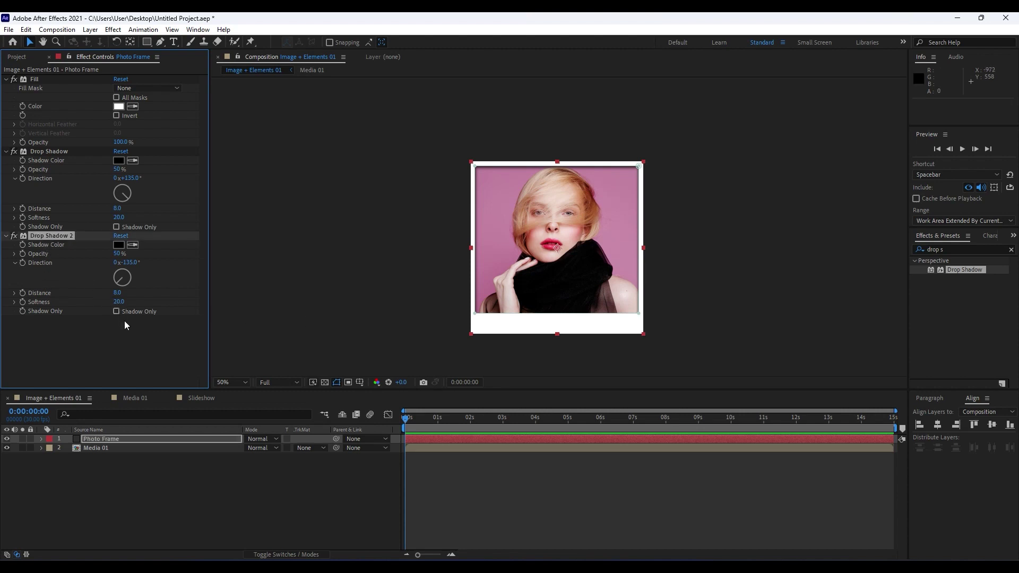
{"action": "key", "text": "ctrl+d"}
{"action": "left_click_drag", "start_coordinate": [119, 355], "coordinate": [110, 337]}
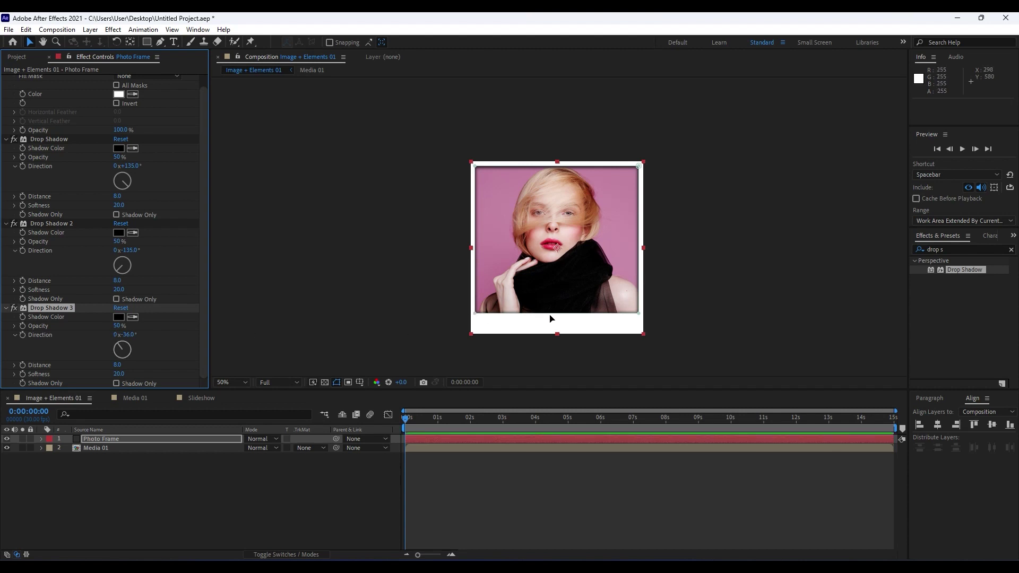
{"action": "scroll", "coordinate": [116, 227], "scroll_direction": "up", "scroll_amount": 1}
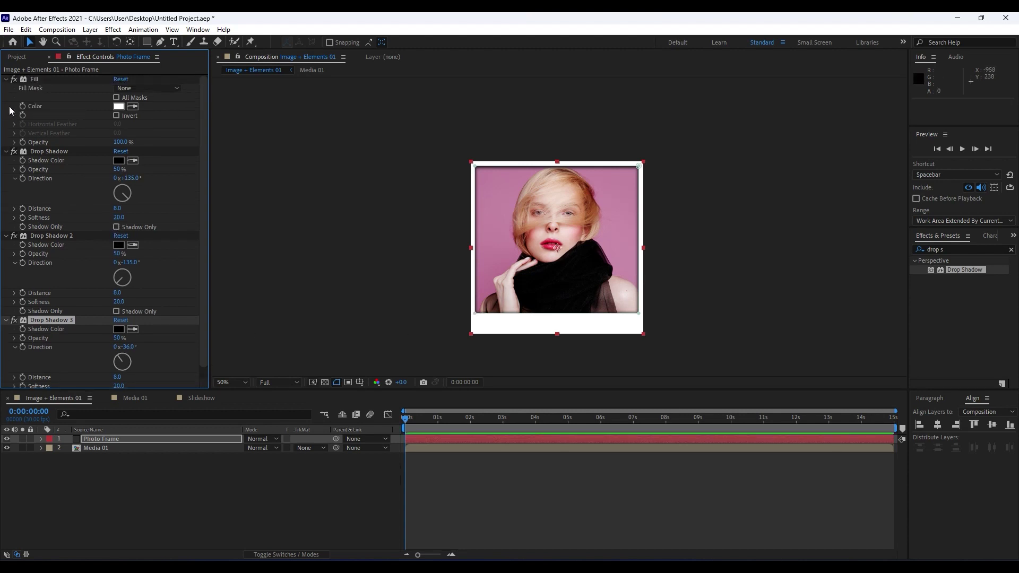
{"action": "left_click", "coordinate": [10, 83]}
- Collapse the Media folder in the project and switch to the Slideshow composition
{"action": "left_click", "coordinate": [48, 57]}
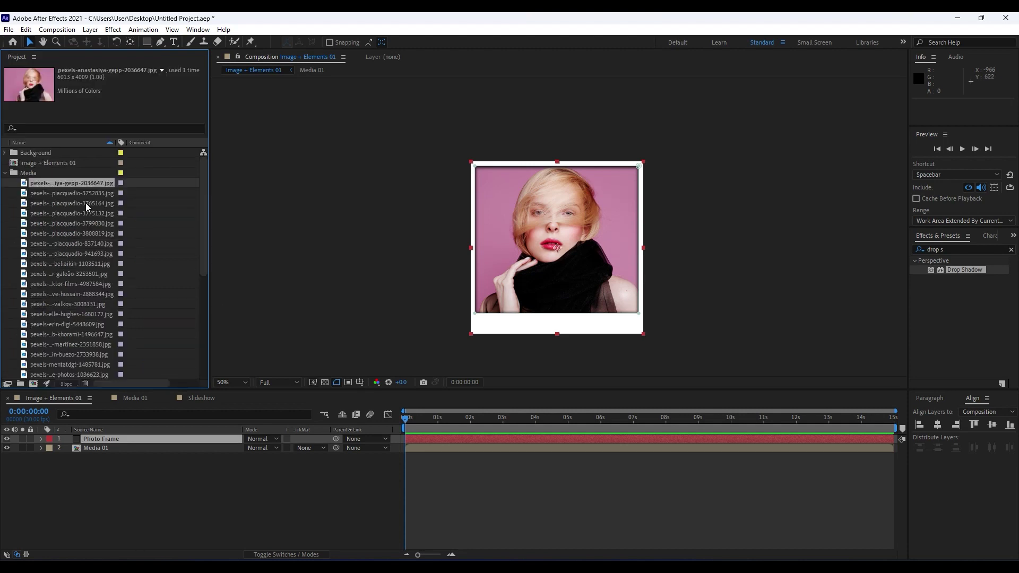
{"action": "left_click", "coordinate": [6, 173]}
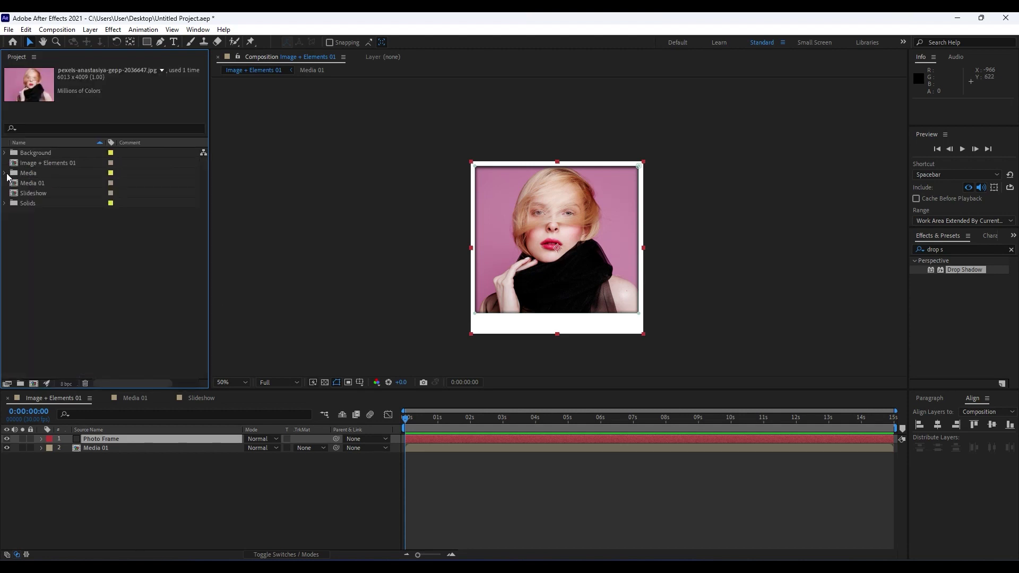
{"action": "left_click", "coordinate": [200, 399]}
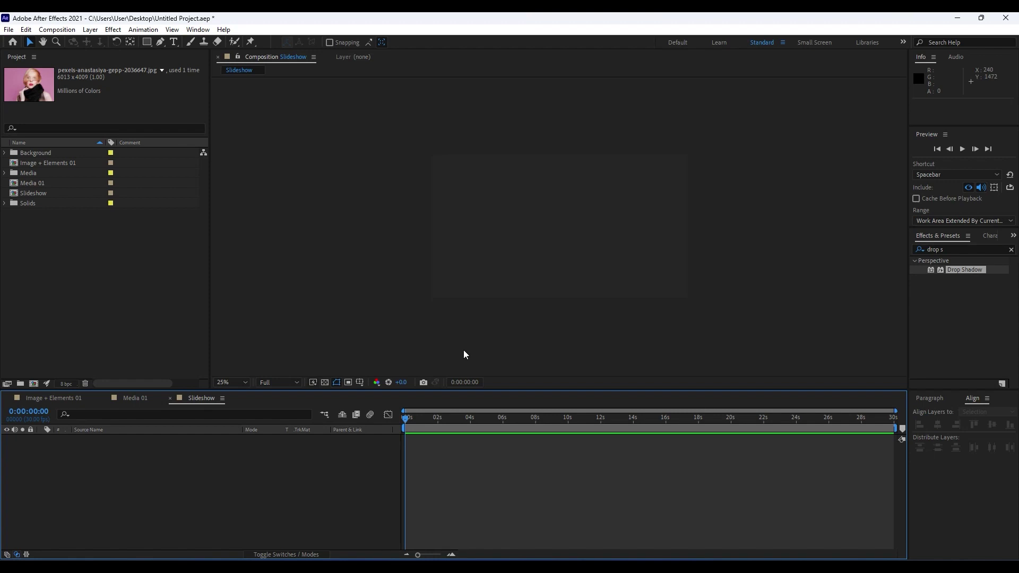
- Add coffee-2734137.jpg from the Background folder to the Slideshow composition
{"action": "left_click", "coordinate": [5, 156]}
{"action": "left_click", "coordinate": [5, 153]}
{"action": "left_click", "coordinate": [48, 163]}
{"action": "left_click", "coordinate": [41, 156]}
{"action": "left_click", "coordinate": [53, 163]}
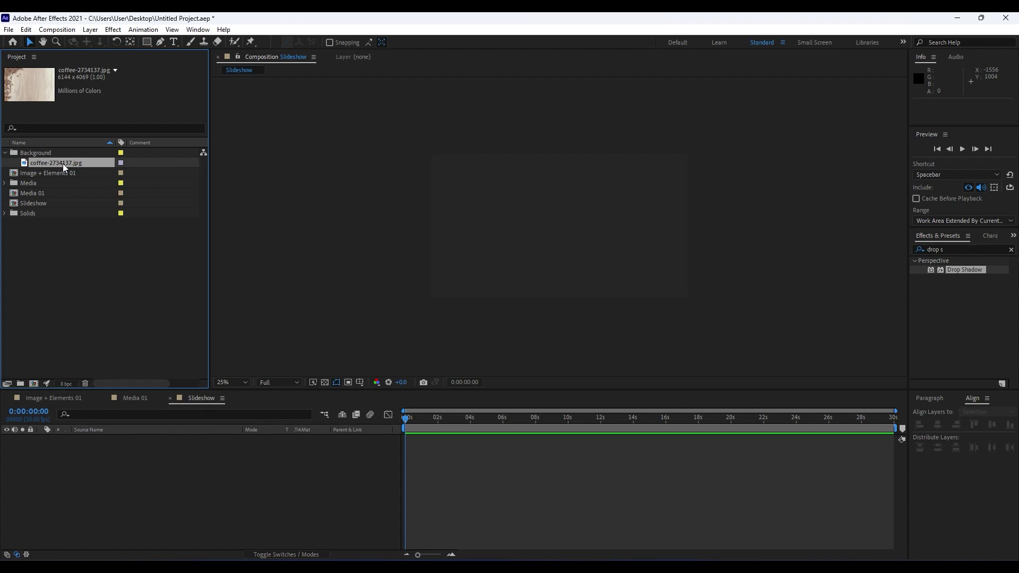
{"action": "left_click_drag", "start_coordinate": [64, 164], "coordinate": [222, 514]}
{"action": "key", "text": "comma"}
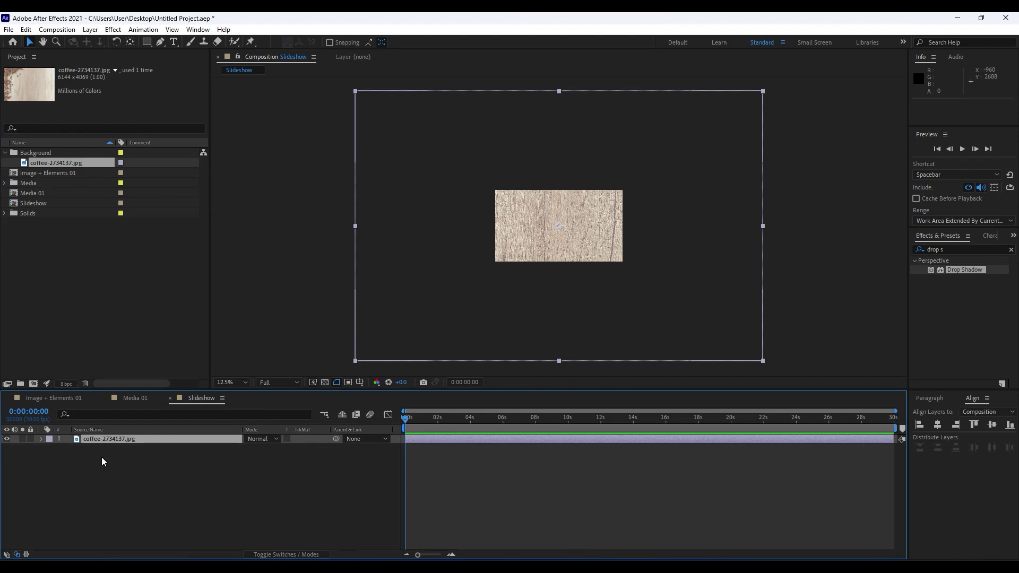
- Scale the coffee background image down to 40% and dismiss the Clean Master notification
{"action": "key", "text": "s"}
{"action": "left_click_drag", "start_coordinate": [261, 448], "coordinate": [228, 450]}
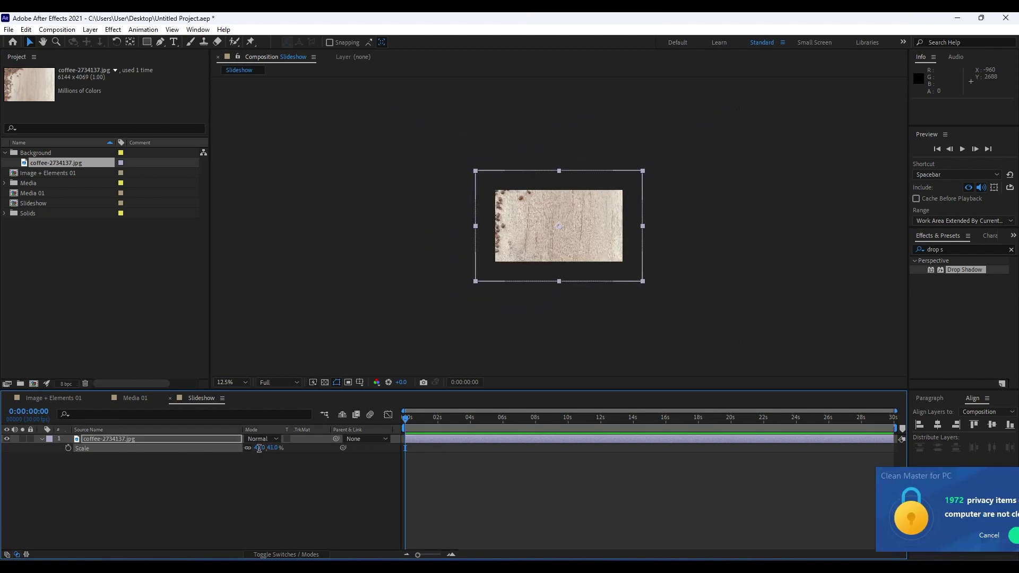
{"action": "left_click", "coordinate": [257, 484]}
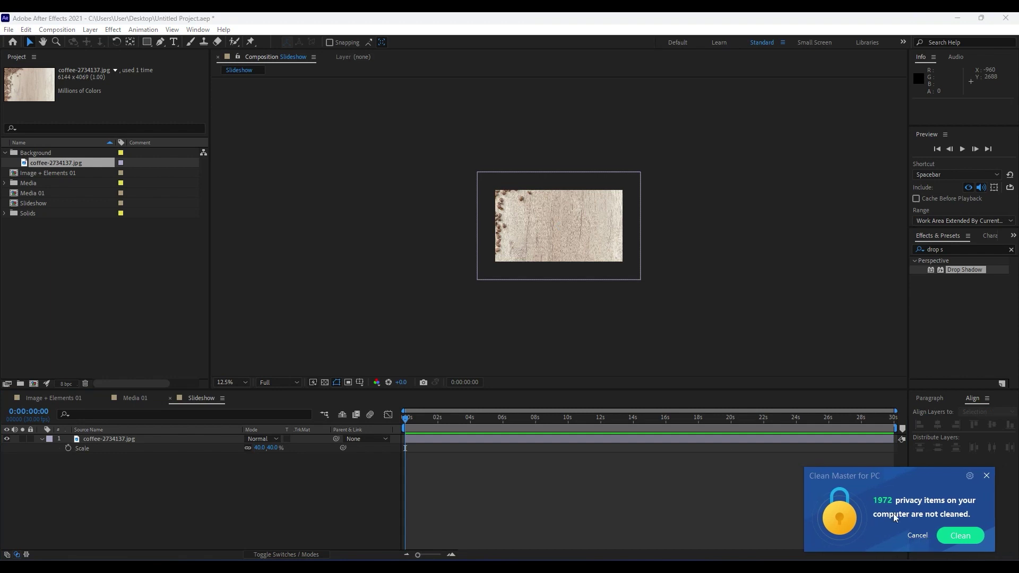
{"action": "left_click", "coordinate": [933, 535]}
- Shift the background image up and to the left so the coffee beans fall outside the Slideshow frame
{"action": "key", "text": "period"}
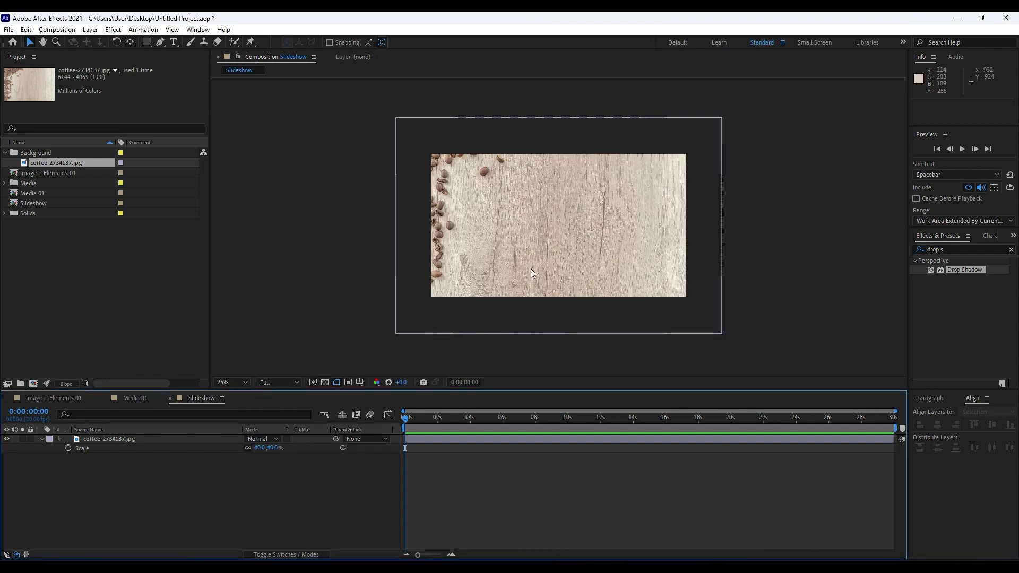
{"action": "left_click_drag", "start_coordinate": [660, 283], "coordinate": [645, 262]}
{"action": "left_click", "coordinate": [154, 468]}
- Apply the Curves effect to the background layer and pull the middle of its RGB curve down to darken the wood
{"action": "left_click", "coordinate": [136, 436]}
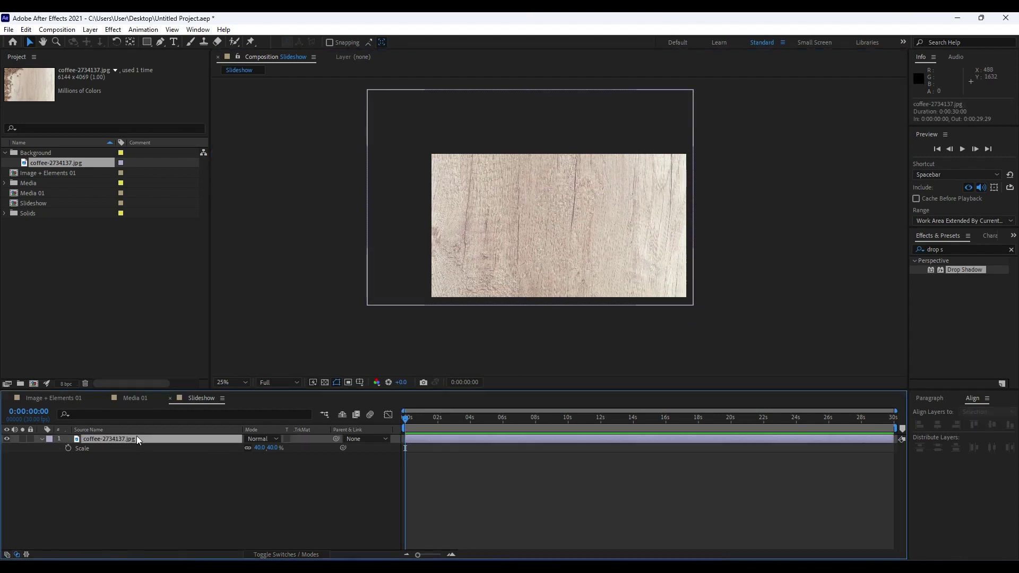
{"action": "left_click", "coordinate": [956, 249]}
{"action": "type", "text": "c"}
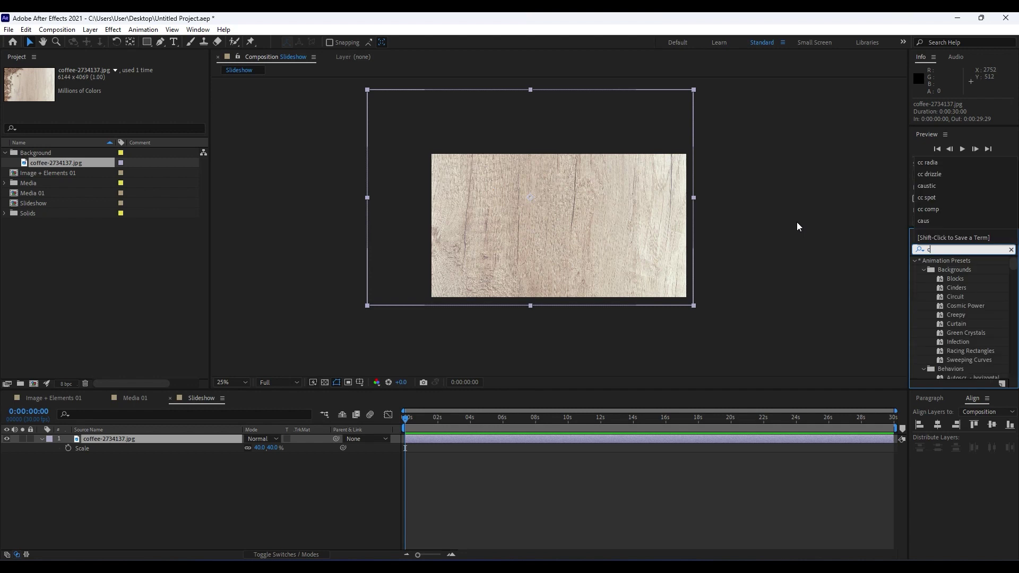
{"action": "type", "text": "urve"}
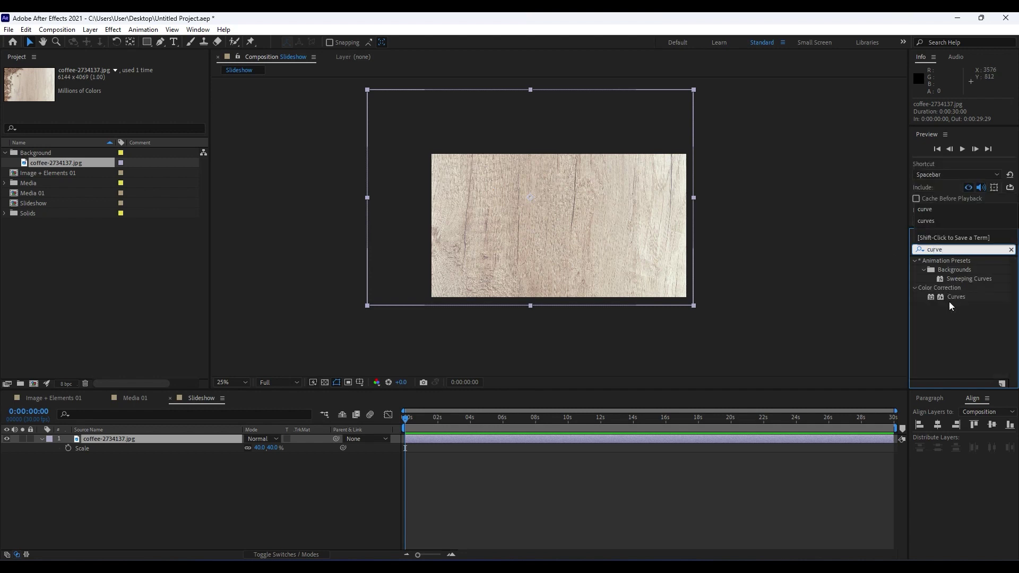
{"action": "left_click_drag", "start_coordinate": [953, 297], "coordinate": [148, 441]}
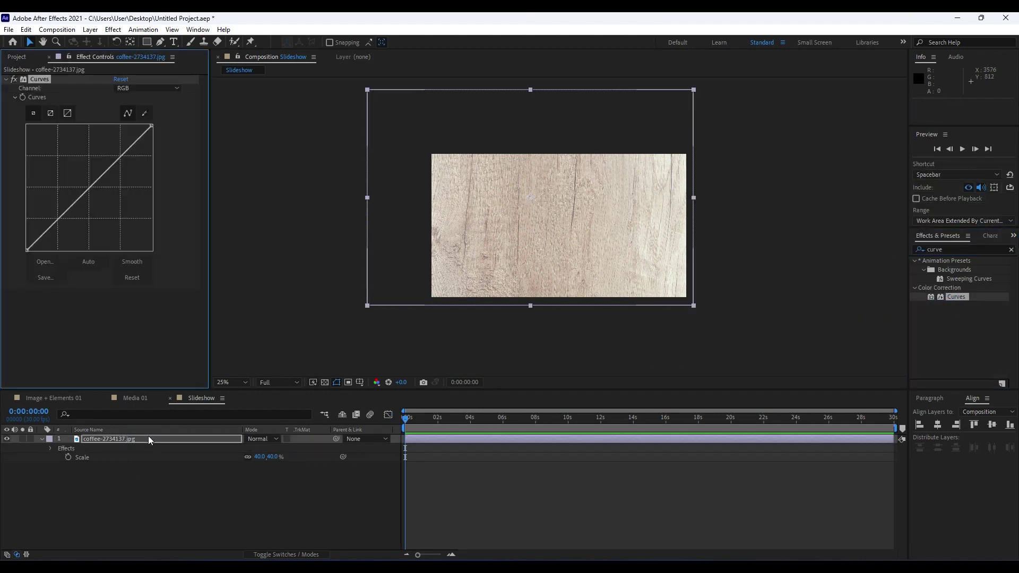
{"action": "left_click_drag", "start_coordinate": [91, 186], "coordinate": [104, 196]}
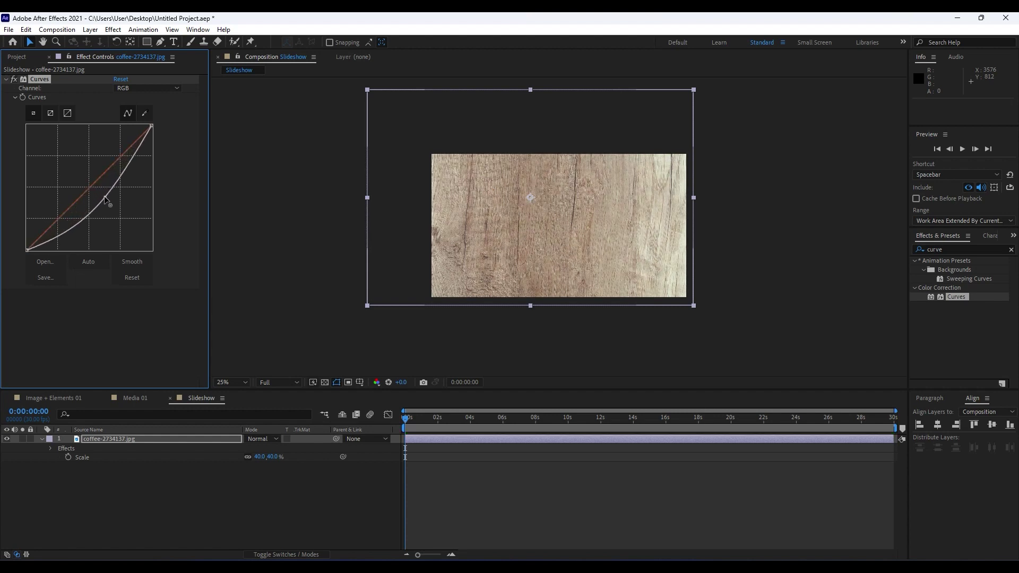
- Place the Image + Elements 01 composition above the background in Slideshow and check the frame up close
{"action": "left_click", "coordinate": [48, 56]}
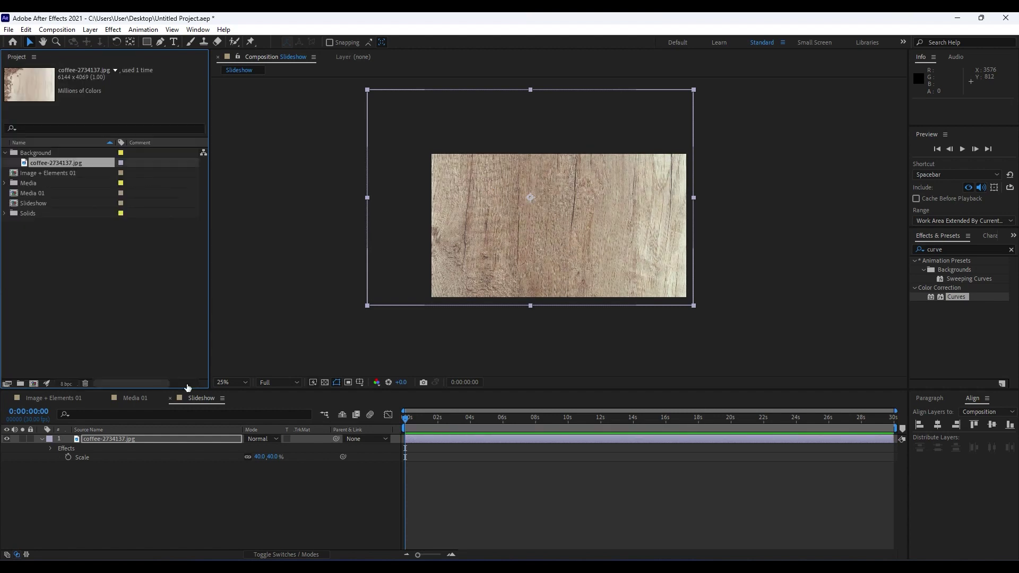
{"action": "left_click", "coordinate": [42, 438]}
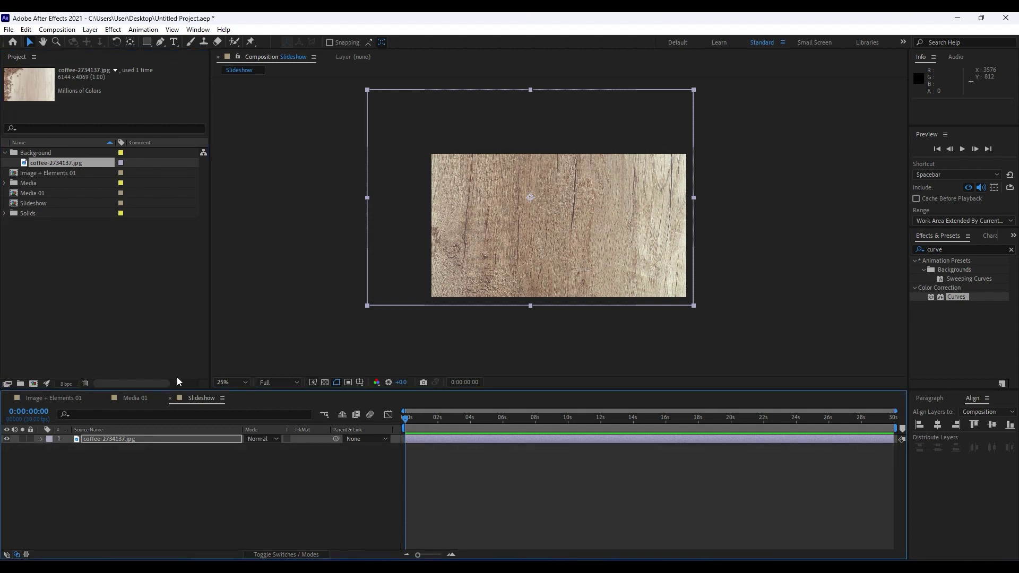
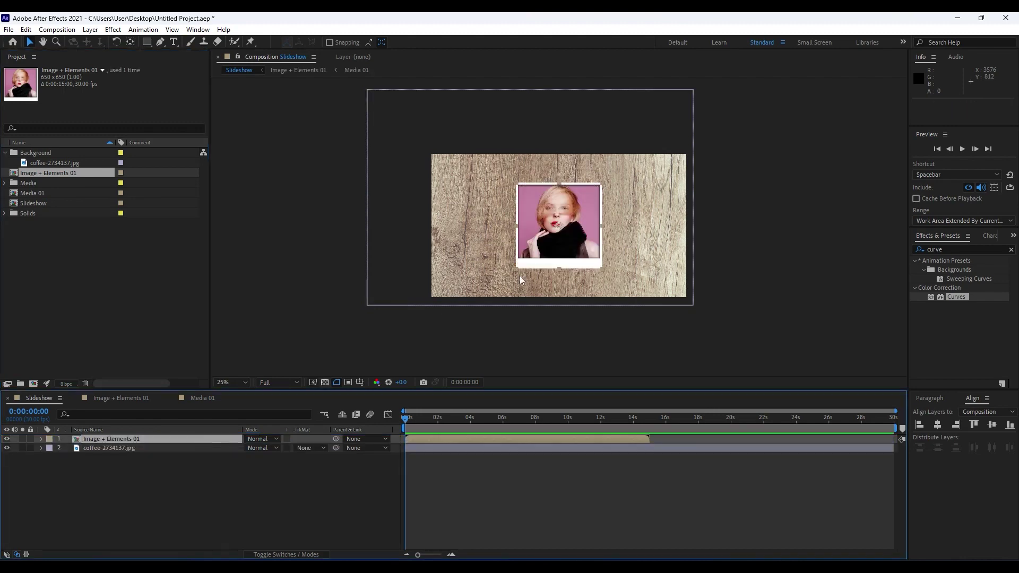
{"action": "key", "text": "period"}
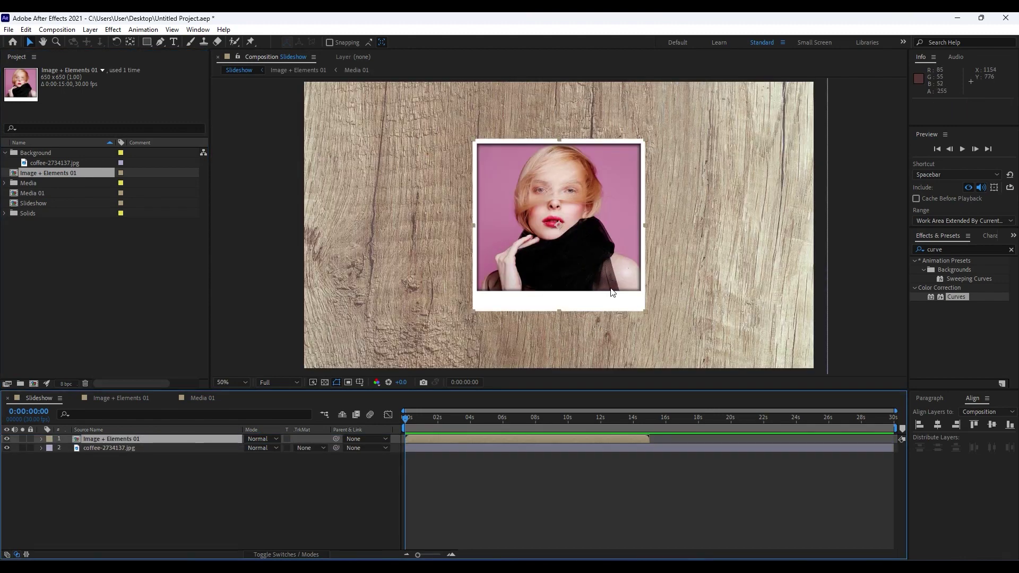
{"action": "key", "text": "comma"}
{"action": "key", "text": "period"}
{"action": "left_click", "coordinate": [252, 533]}
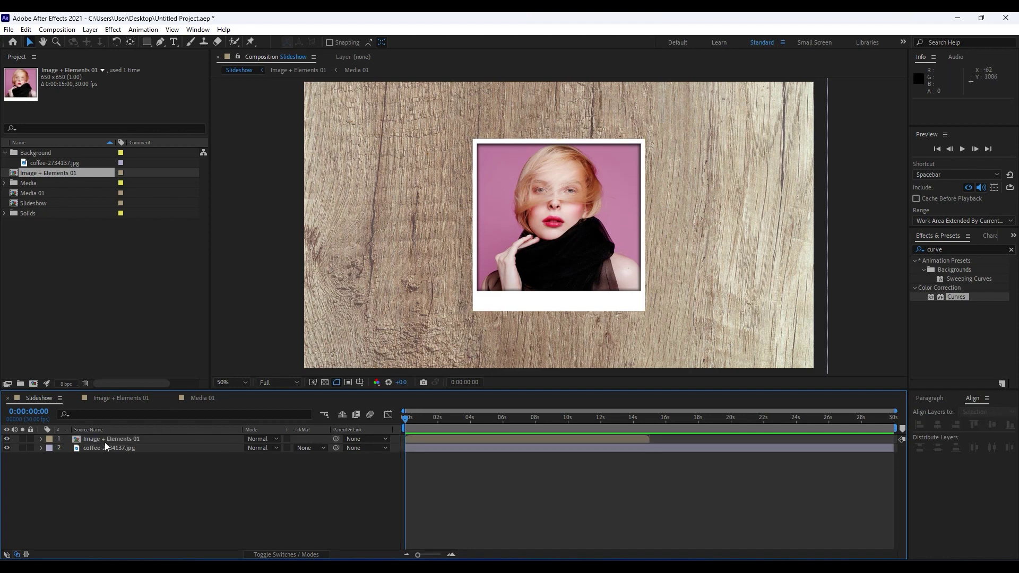
- Open the Image + Elements 01 composition and start a text layer on the frame's wide white bottom border
{"action": "double_click", "coordinate": [123, 440]}
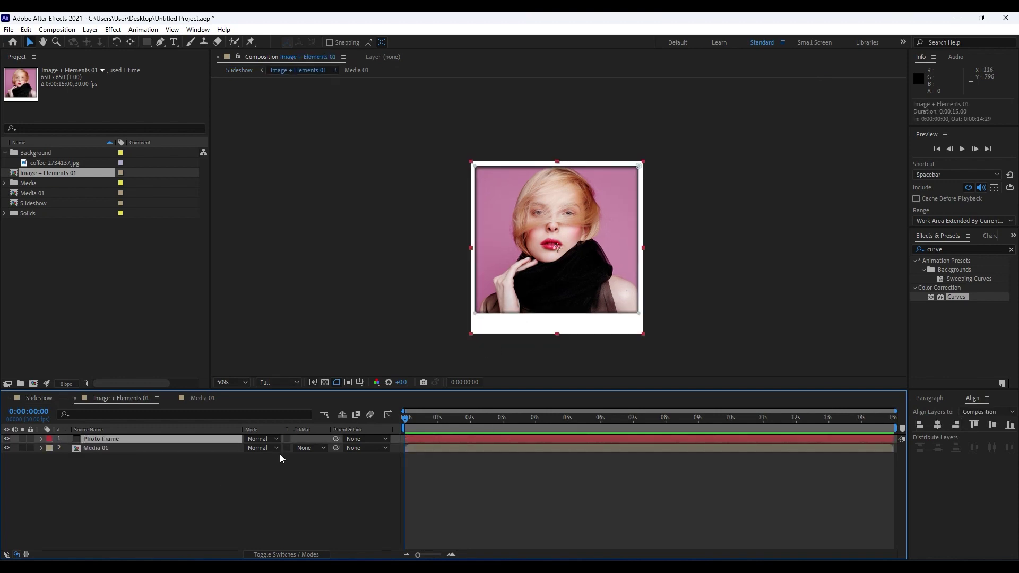
{"action": "key", "text": "period"}
{"action": "key", "text": "period"}
{"action": "left_click_drag", "start_coordinate": [565, 319], "coordinate": [537, 206]}
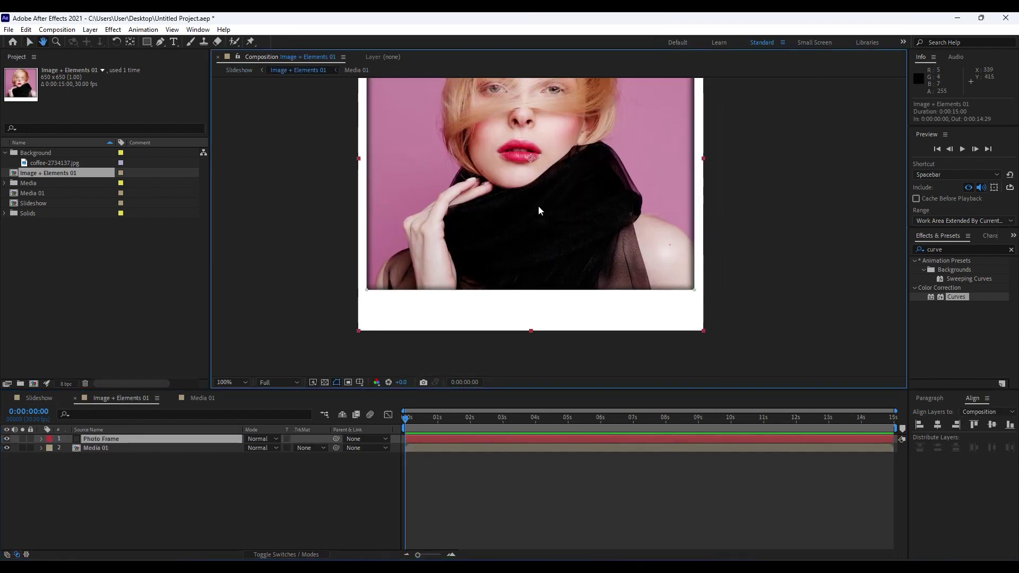
{"action": "key", "text": "ctrl+t"}
{"action": "left_click", "coordinate": [477, 307]}
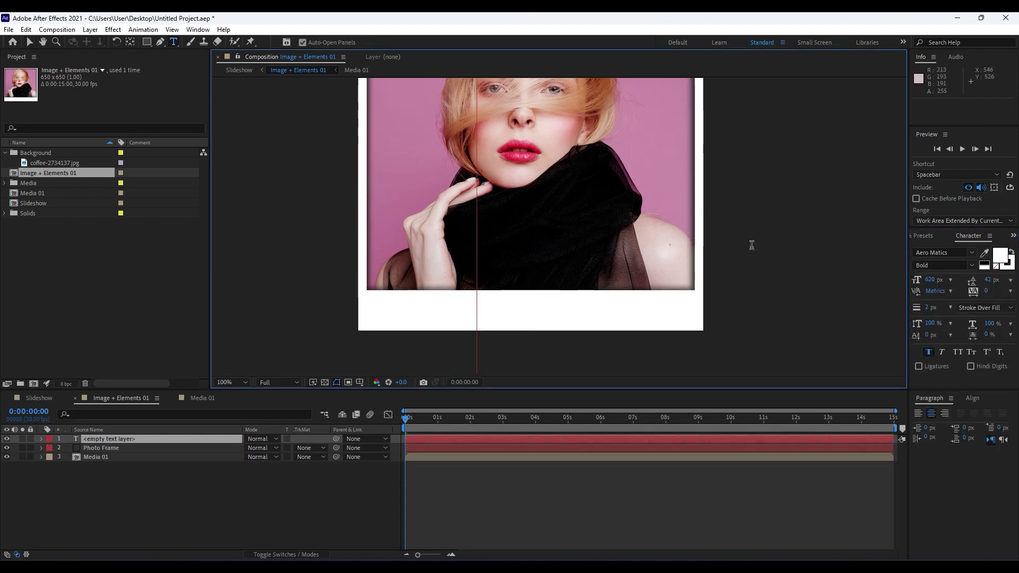
- Set the new text layer's size to 62 px and its font to Rage Italic
{"action": "left_click", "coordinate": [932, 280]}
{"action": "type", "text": "243"}
{"action": "key", "text": "Return"}
{"action": "left_click_drag", "start_coordinate": [935, 284], "coordinate": [827, 281]}
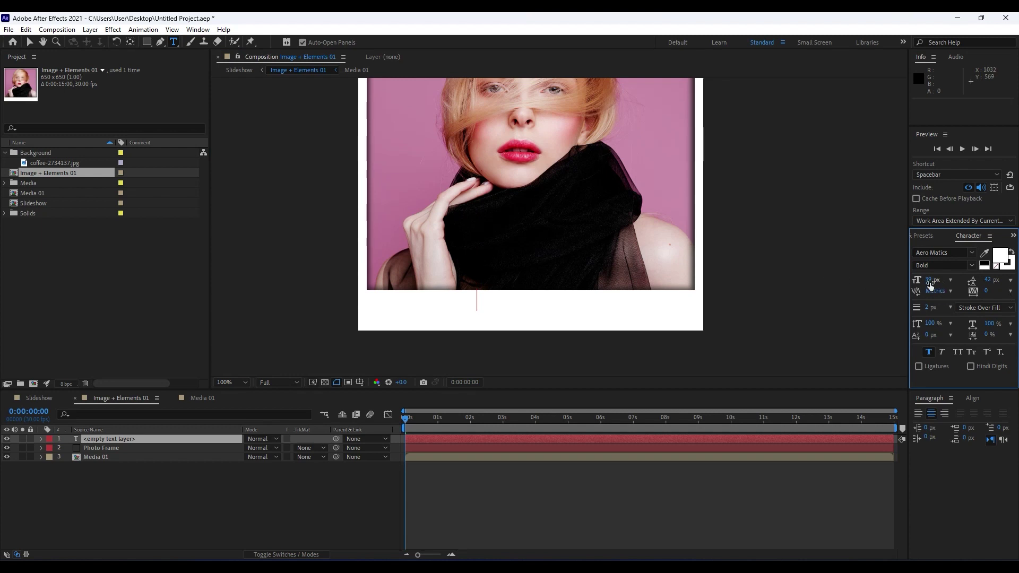
{"action": "left_click", "coordinate": [941, 252]}
{"action": "type", "text": "rage"}
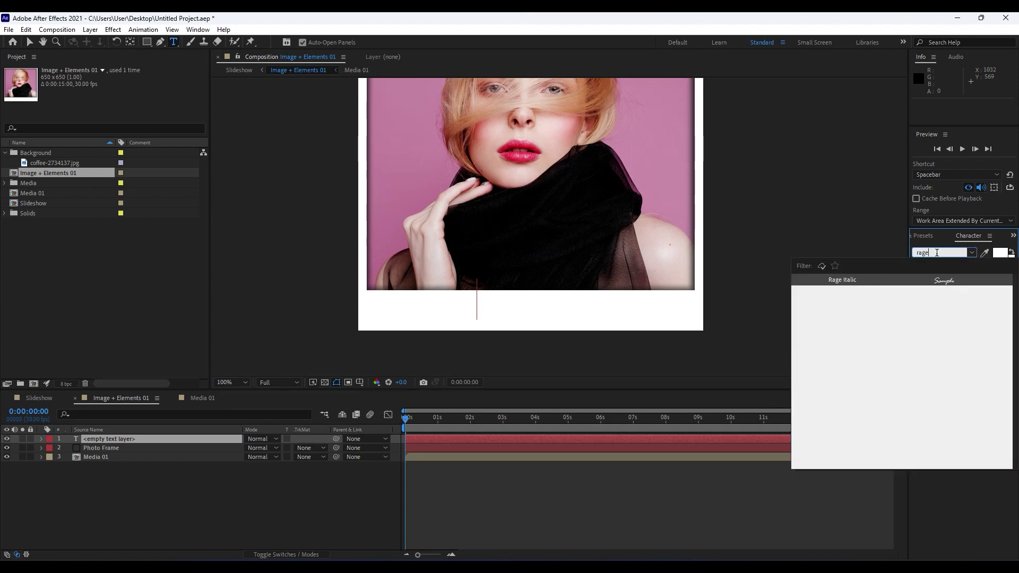
{"action": "left_click", "coordinate": [851, 279]}
- Enter "Softonimotion" as the caption in the empty text layer
{"action": "left_click", "coordinate": [139, 440]}
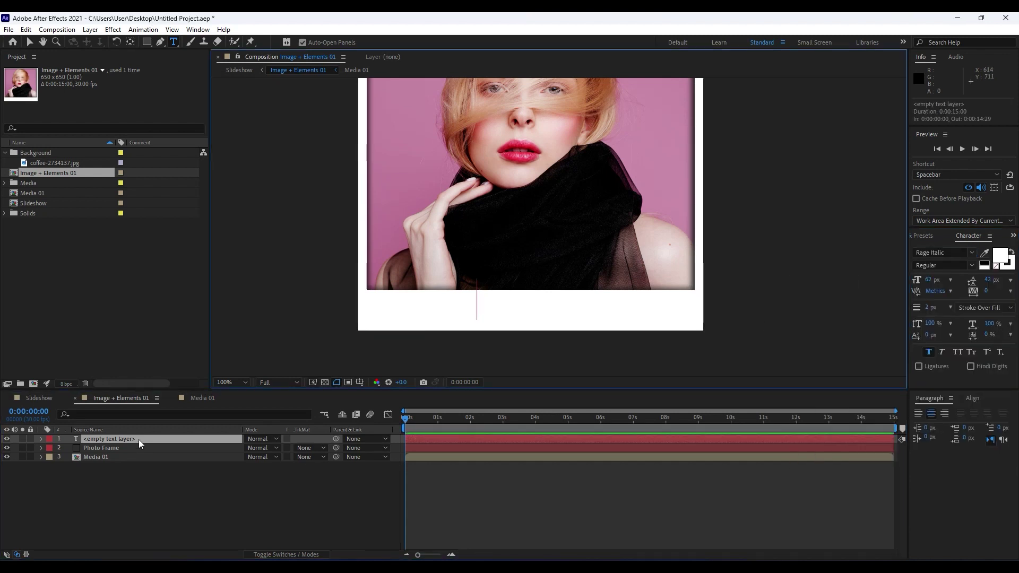
{"action": "type", "text": "Softonimotion"}
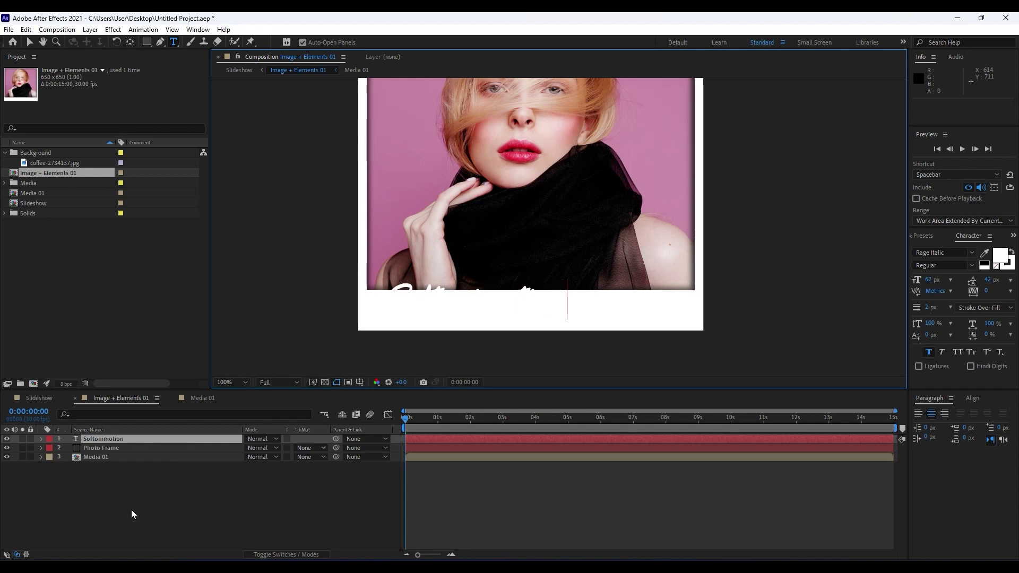
- Find the Fill effect and apply it to the Softonimotion text layer
{"action": "left_click", "coordinate": [135, 442]}
{"action": "left_click", "coordinate": [924, 235]}
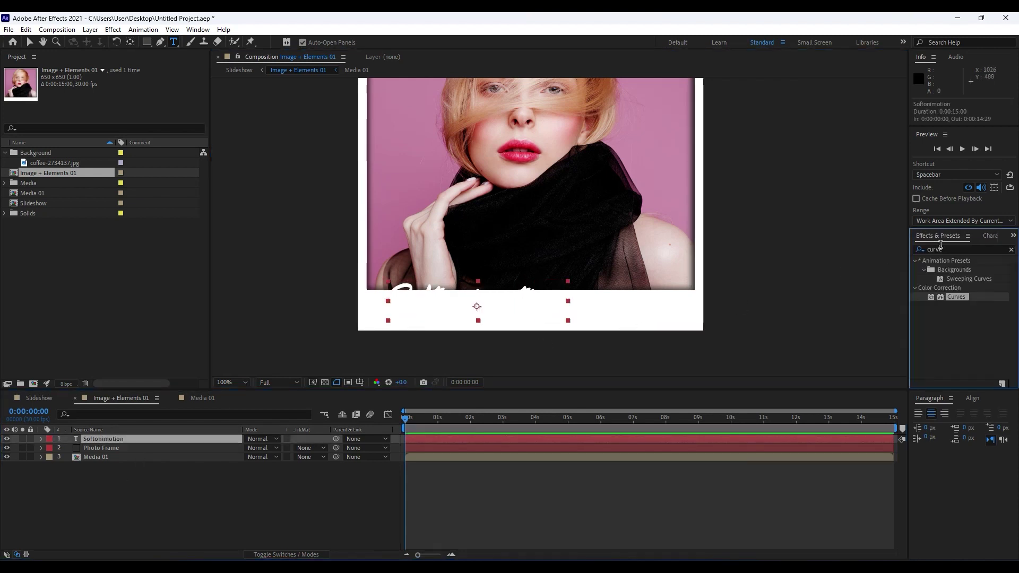
{"action": "key", "text": "ctrl+f"}
{"action": "type", "text": "fill"}
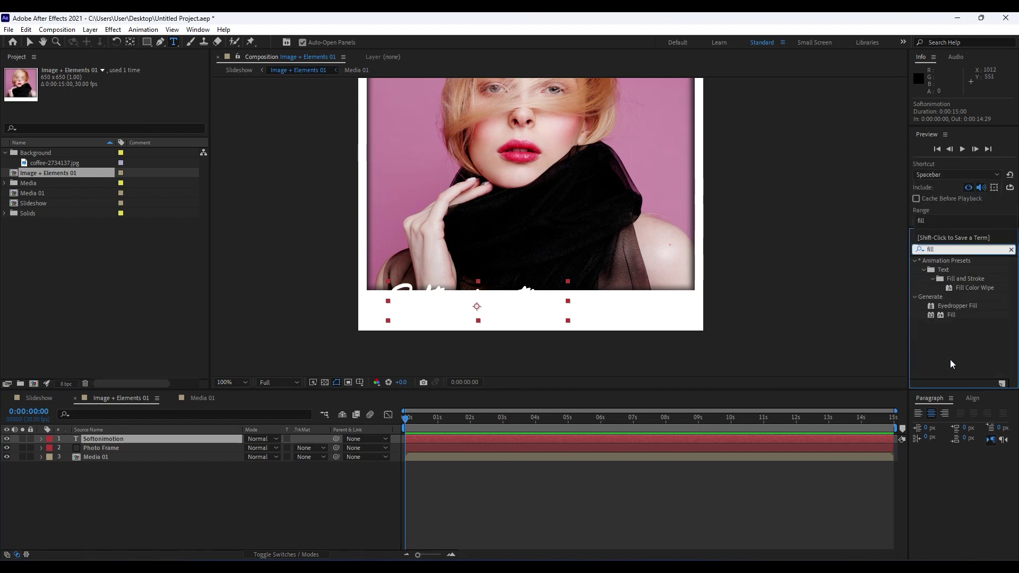
{"action": "left_click_drag", "start_coordinate": [949, 315], "coordinate": [104, 439]}
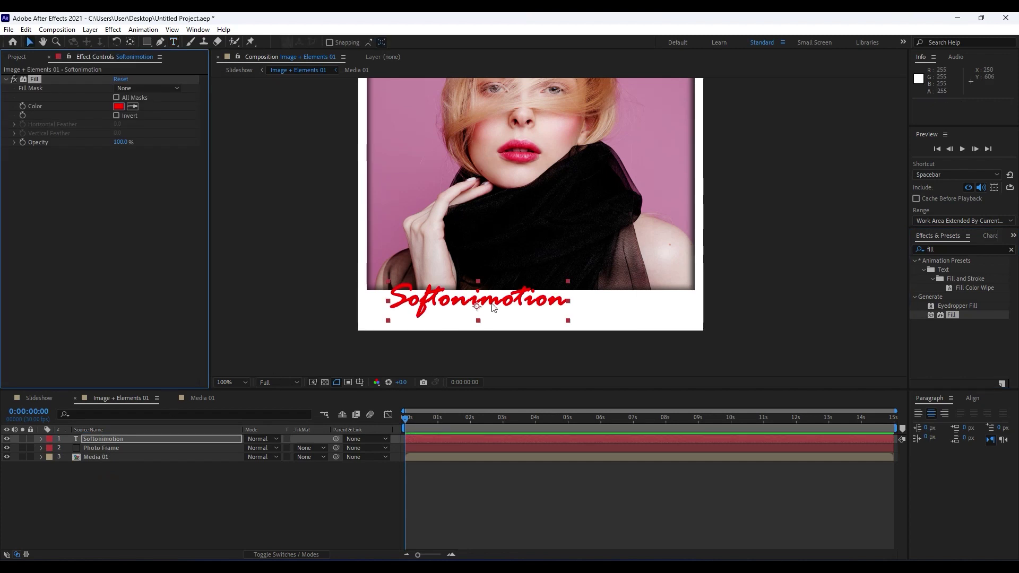
- Center the caption on the frame's white bottom border and set its Fill color to black
{"action": "left_click_drag", "start_coordinate": [486, 302], "coordinate": [536, 311]}
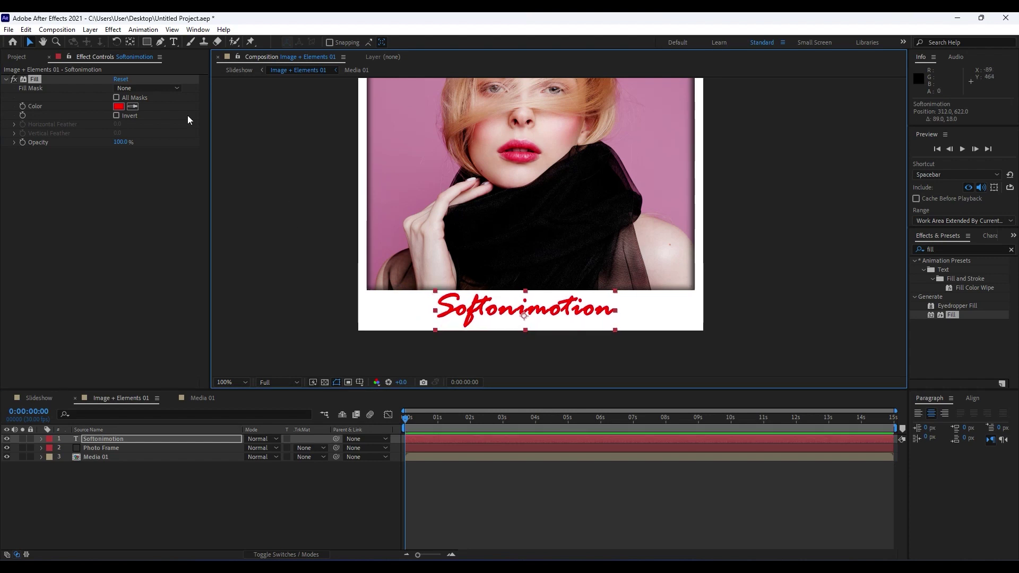
{"action": "left_click", "coordinate": [118, 106]}
{"action": "left_click_drag", "start_coordinate": [364, 476], "coordinate": [249, 501]}
{"action": "left_click", "coordinate": [480, 369]}
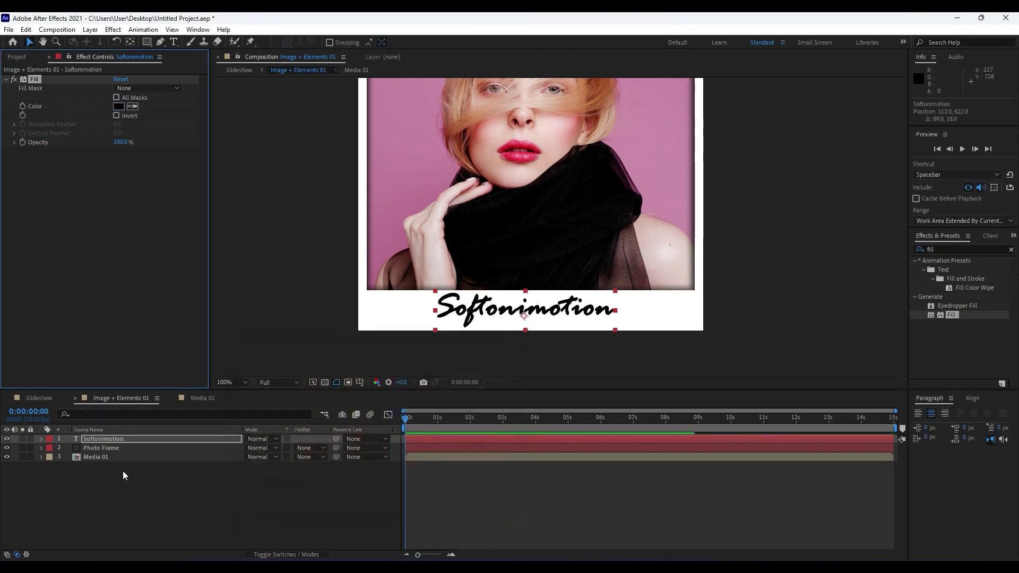
- Turn off Faux Bold for the Softonimotion caption and set its font size to 44 px
{"action": "double_click", "coordinate": [95, 438]}
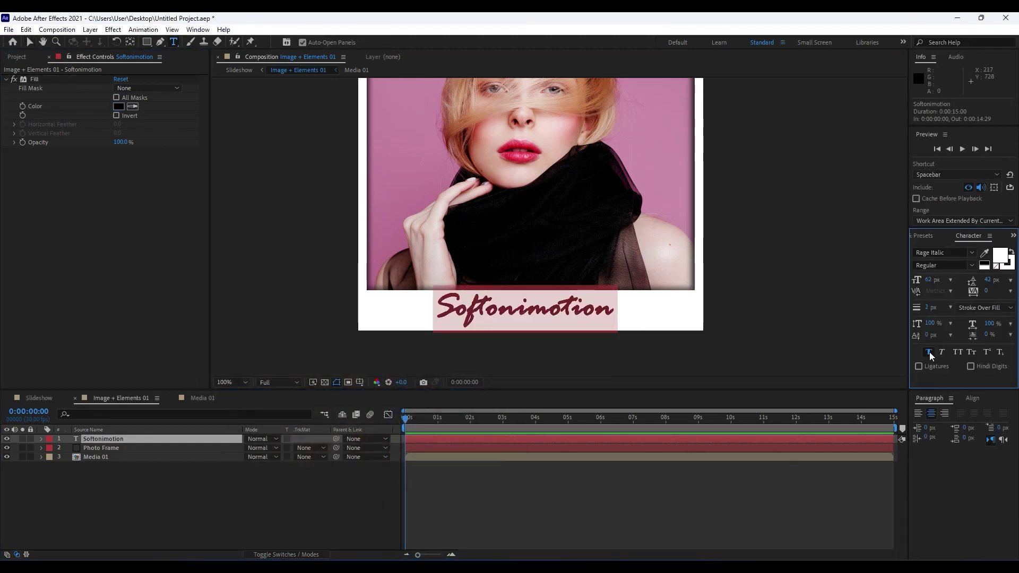
{"action": "left_click", "coordinate": [929, 352]}
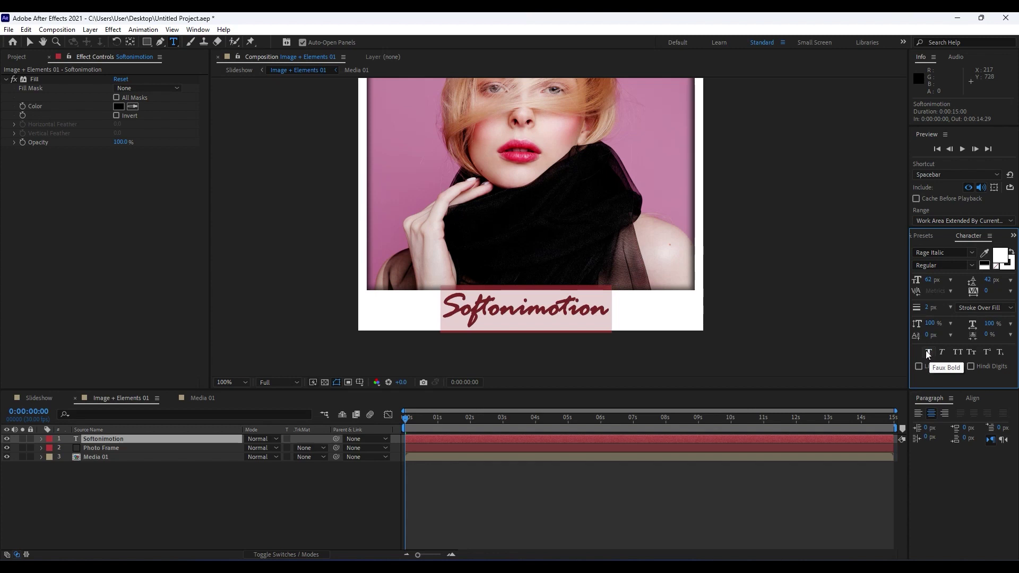
{"action": "left_click", "coordinate": [936, 266]}
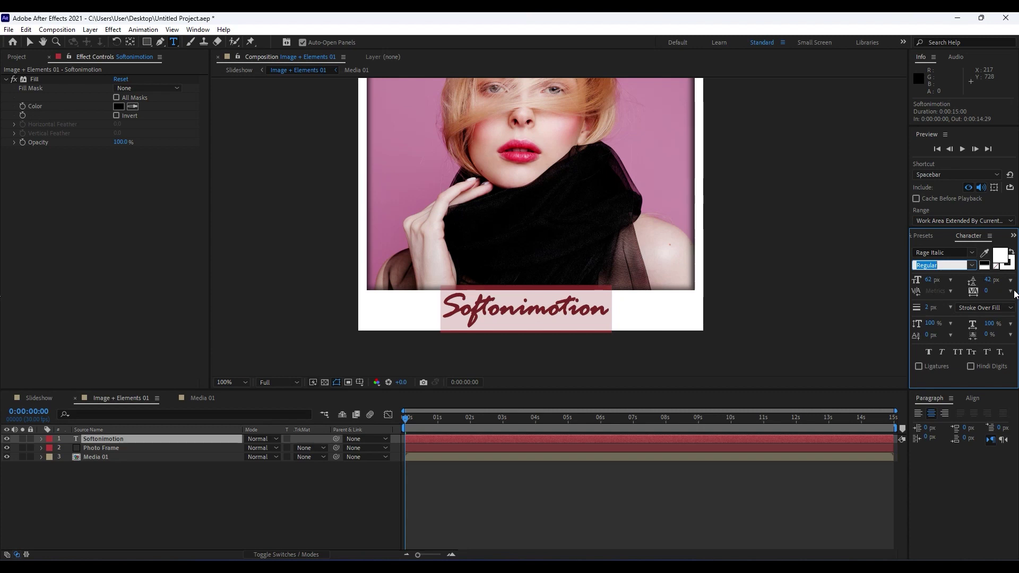
{"action": "left_click_drag", "start_coordinate": [935, 282], "coordinate": [922, 279]}
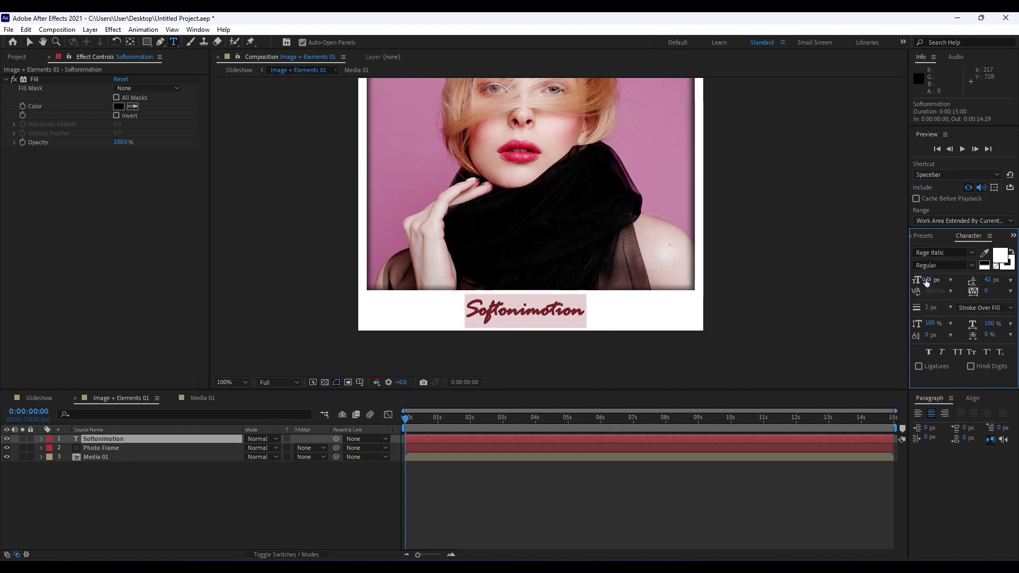
{"action": "left_click", "coordinate": [251, 509]}
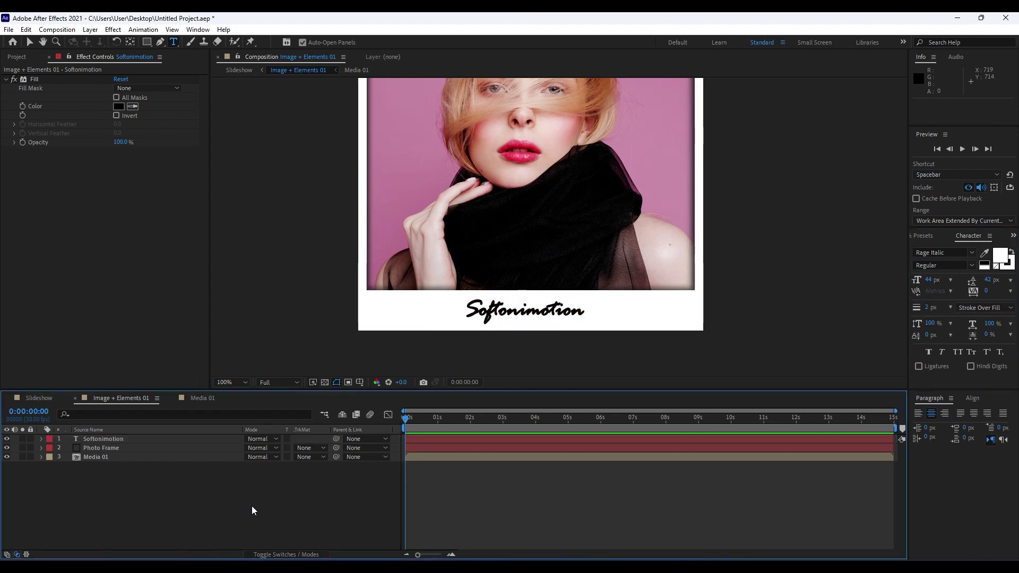
- Find the Drop Shadow effect and apply it to the Softonimotion text layer
{"action": "double_click", "coordinate": [103, 438]}
{"action": "left_click", "coordinate": [931, 236]}
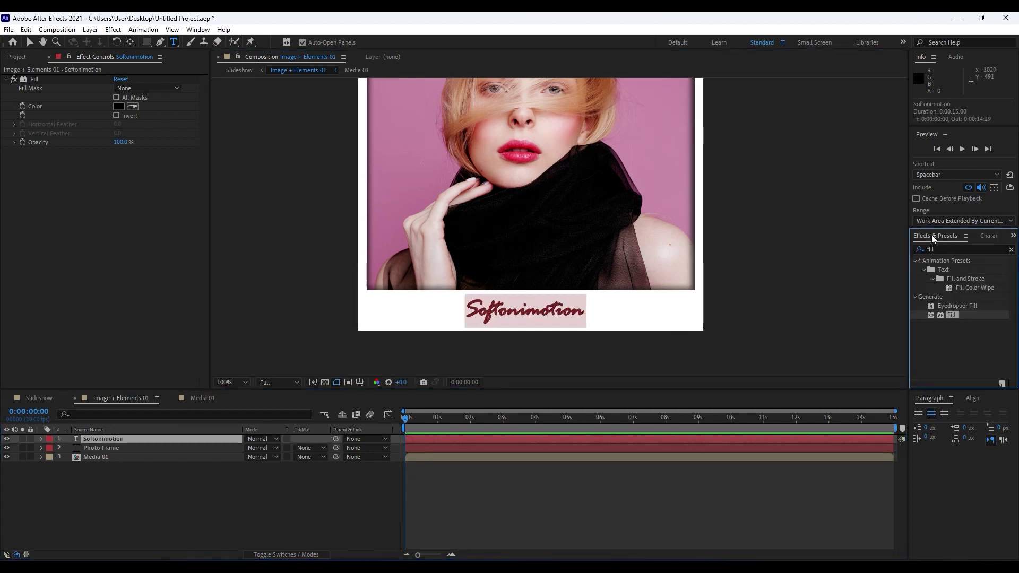
{"action": "left_click", "coordinate": [958, 250]}
{"action": "type", "text": "drop s"}
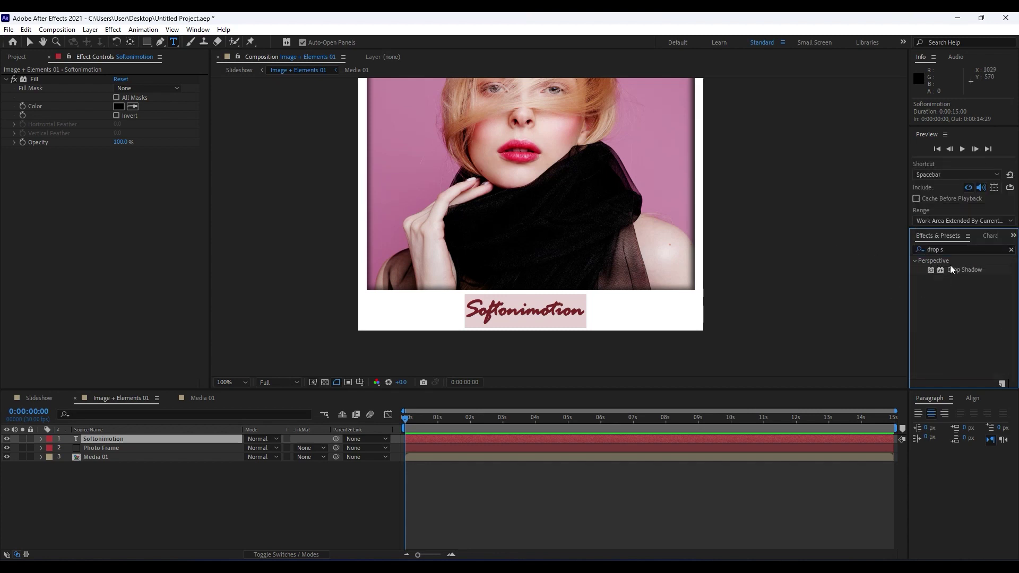
{"action": "left_click", "coordinate": [957, 269]}
{"action": "left_click_drag", "start_coordinate": [957, 268], "coordinate": [120, 442]}
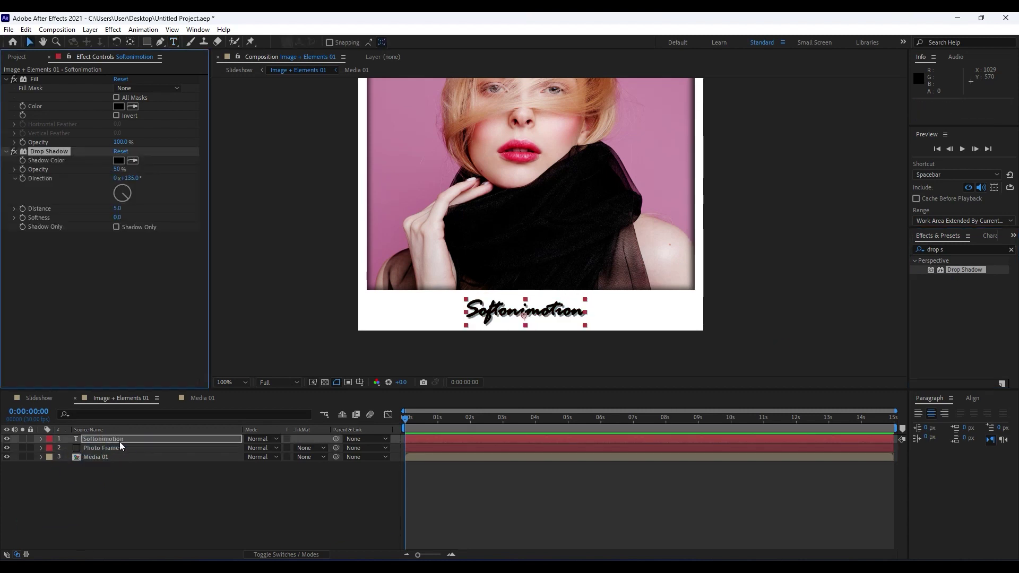
- Set the caption's Drop Shadow softness to 10 and its distance to 5
{"action": "left_click", "coordinate": [117, 217]}
{"action": "type", "text": "10"}
{"action": "left_click", "coordinate": [111, 266]}
{"action": "left_click", "coordinate": [245, 447]}
{"action": "scroll", "coordinate": [504, 274], "scroll_direction": "down", "scroll_amount": 2}
{"action": "scroll", "coordinate": [503, 275], "scroll_direction": "up", "scroll_amount": 2}
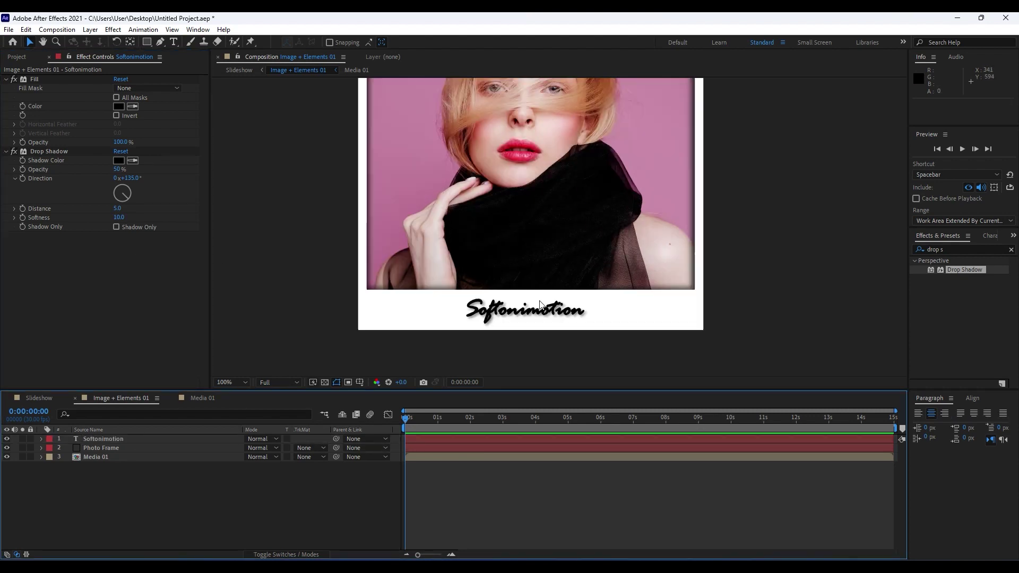
{"action": "left_click_drag", "start_coordinate": [114, 209], "coordinate": [119, 209]}
{"action": "left_click", "coordinate": [119, 209]}
{"action": "type", "text": "5"}
{"action": "key", "text": "Return"}
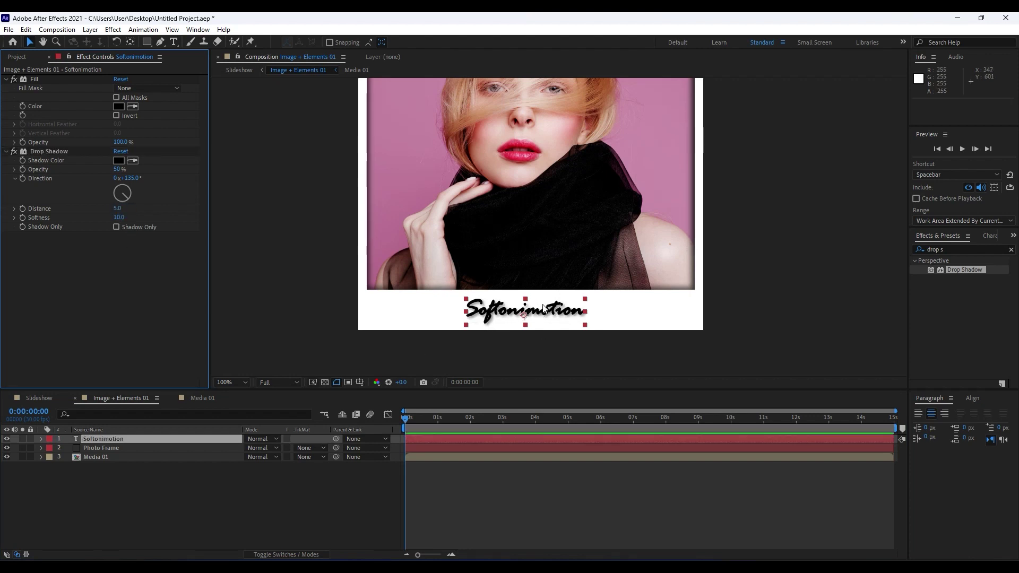
- Return to the Slideshow composition and save the project
{"action": "scroll", "coordinate": [515, 263], "scroll_direction": "down", "scroll_amount": 2}
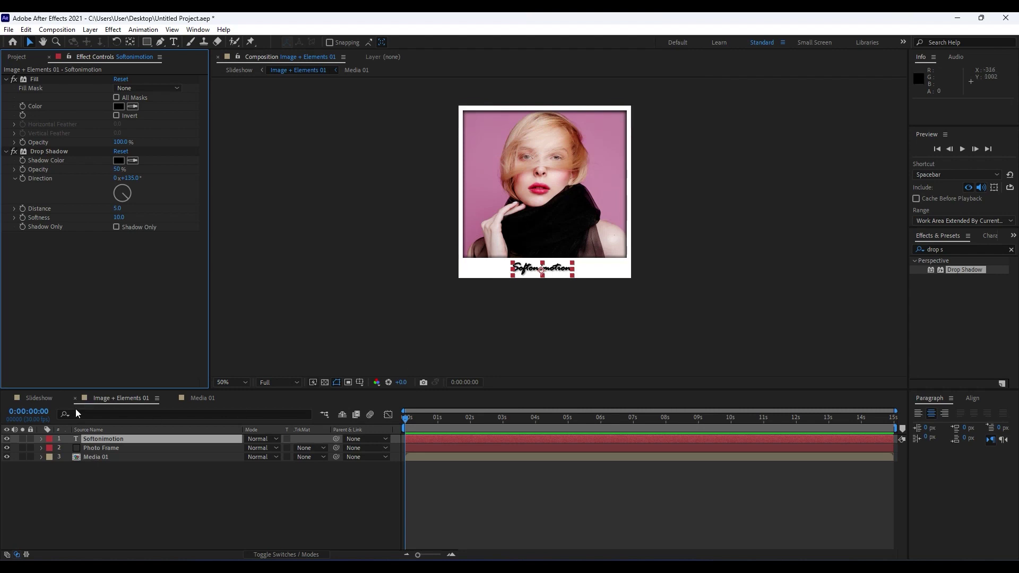
{"action": "left_click", "coordinate": [39, 398]}
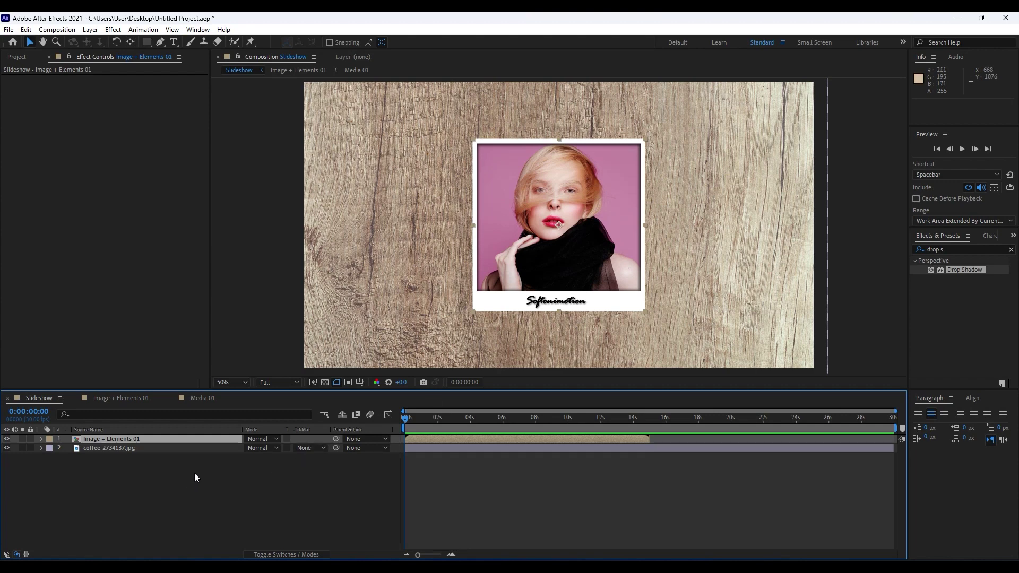
{"action": "key", "text": "ctrl+s"}
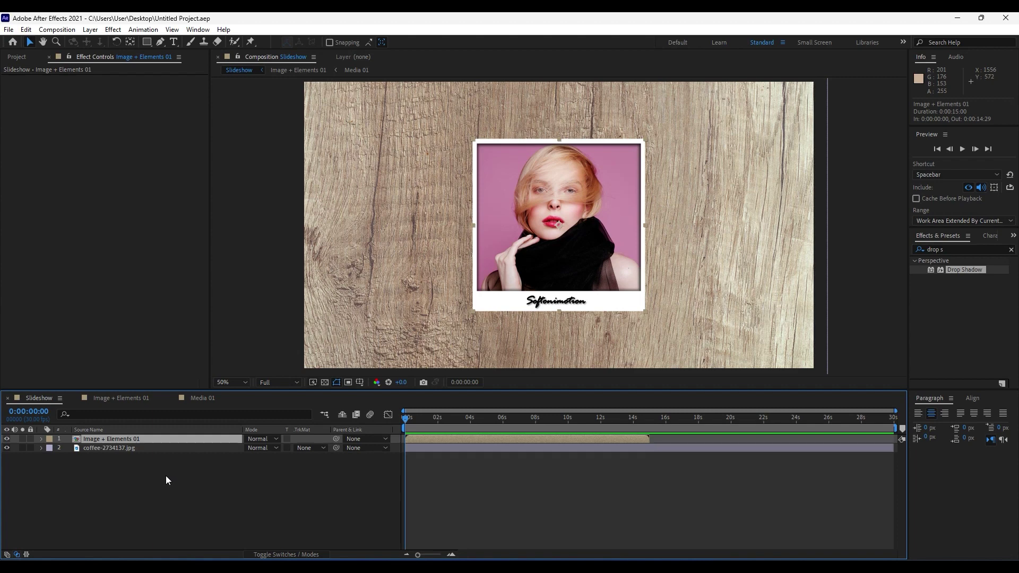
- Add a Position keyframe to the Image + Elements 01 layer at 0:00:01:01 and make the layer 3D
{"action": "key", "text": "p"}
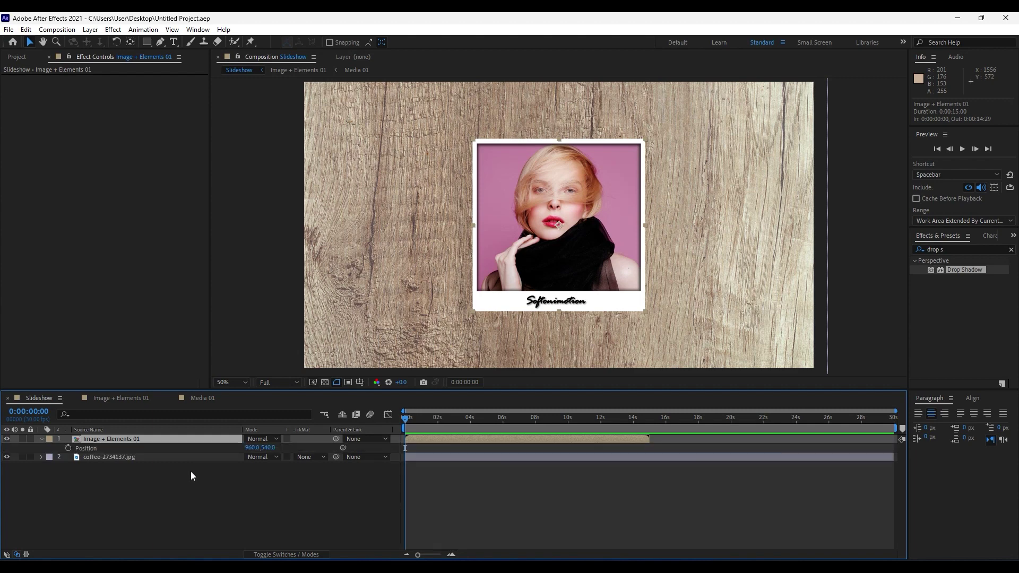
{"action": "left_click", "coordinate": [68, 448]}
{"action": "left_click_drag", "start_coordinate": [418, 554], "coordinate": [437, 557]}
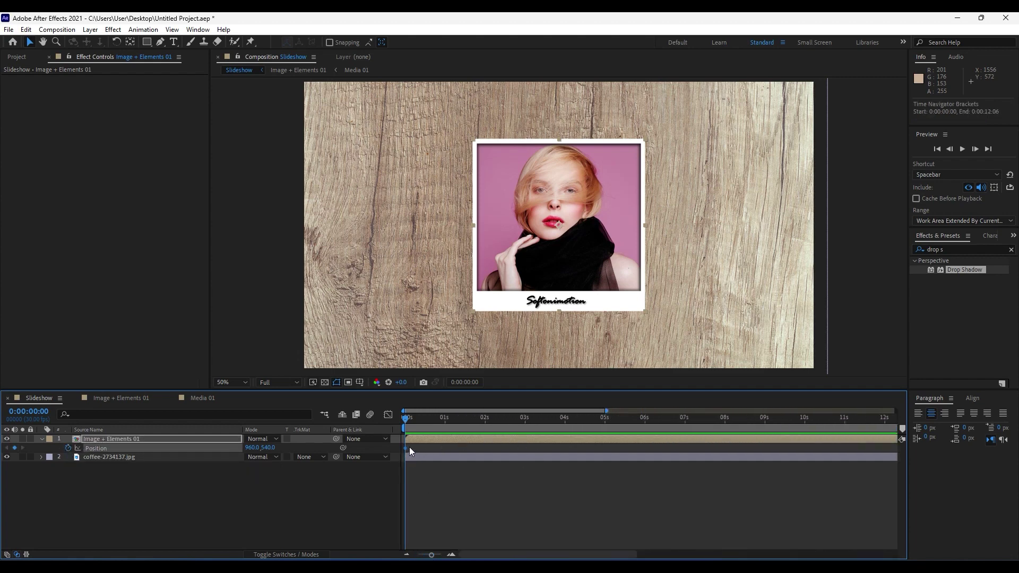
{"action": "left_click_drag", "start_coordinate": [405, 447], "coordinate": [447, 451]}
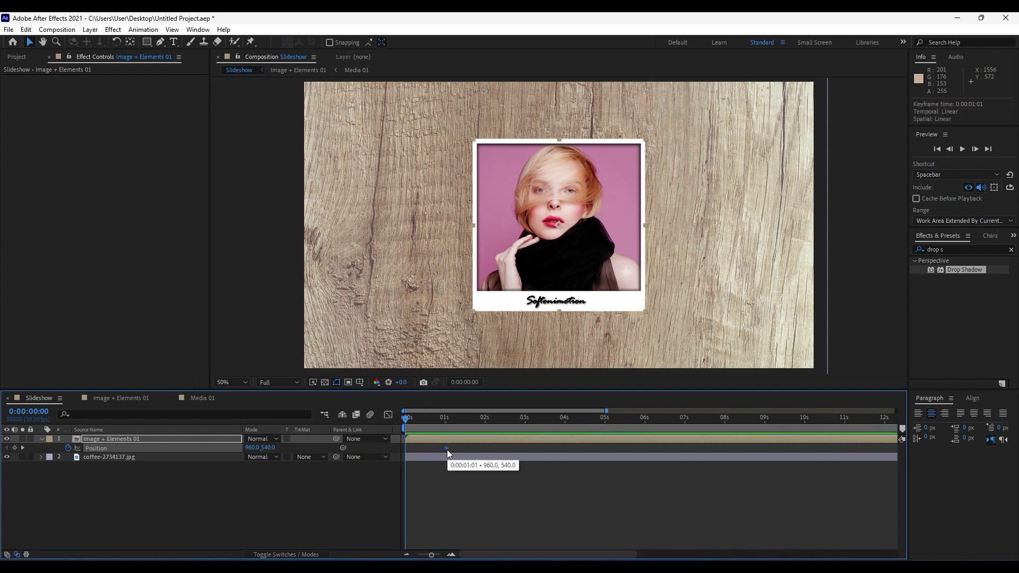
{"action": "left_click", "coordinate": [268, 556]}
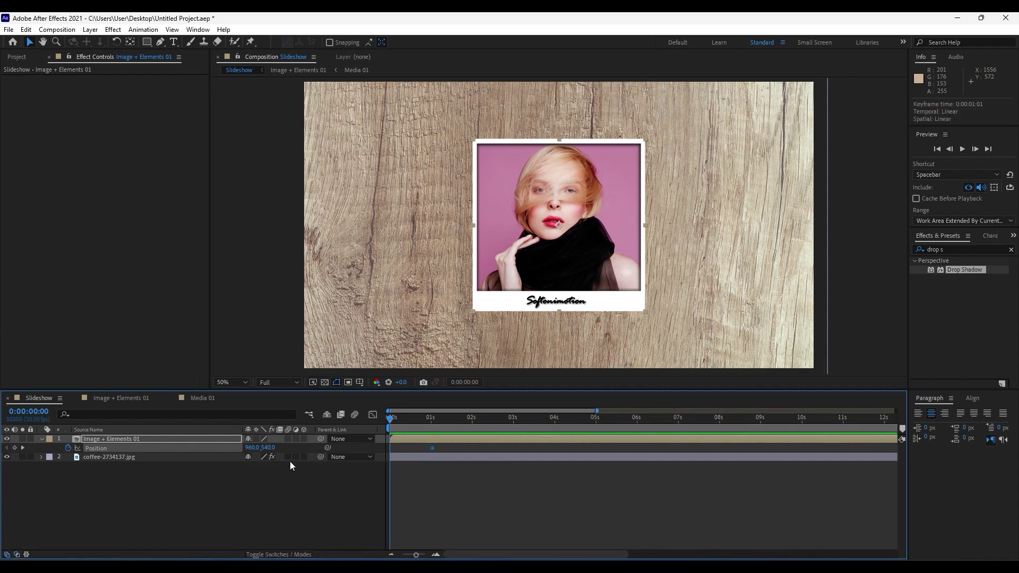
{"action": "left_click", "coordinate": [304, 439]}
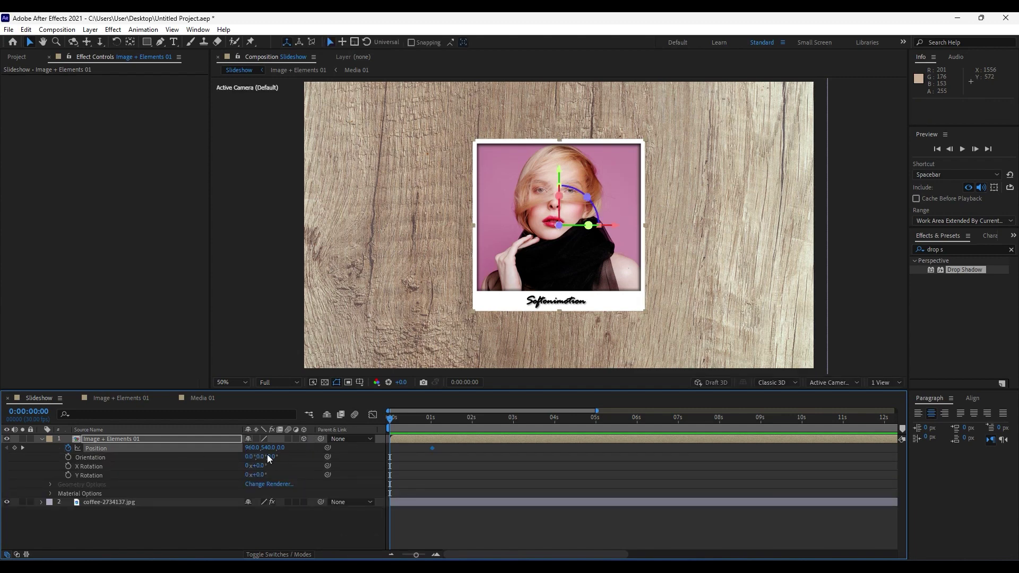
- Move the photo frame outside the composition's lower right to 1876, 1704 at the first frame and preview the motion
{"action": "key", "text": "comma"}
{"action": "left_click_drag", "start_coordinate": [560, 248], "coordinate": [682, 402]}
{"action": "key", "text": "space"}
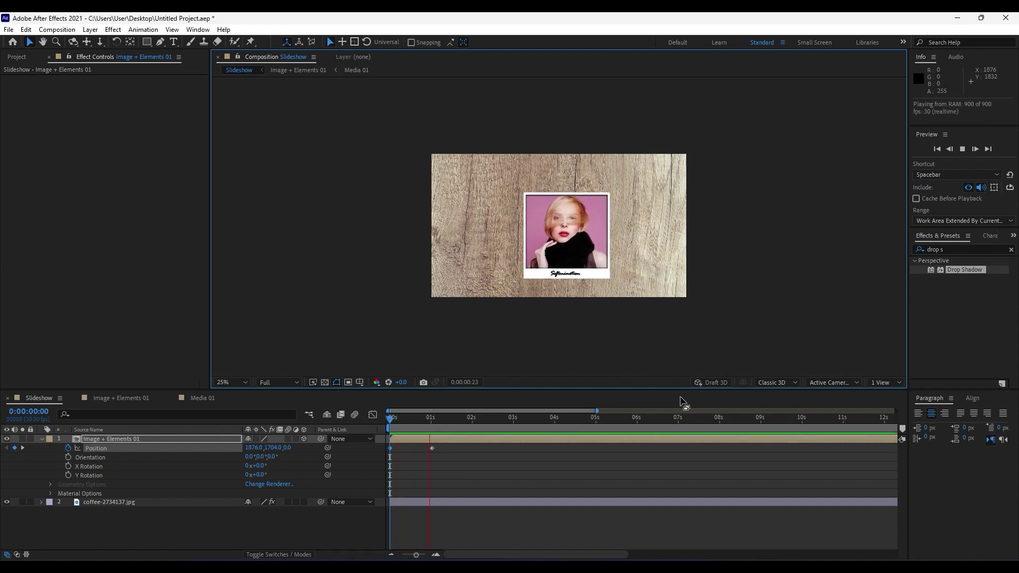
{"action": "key", "text": "space"}
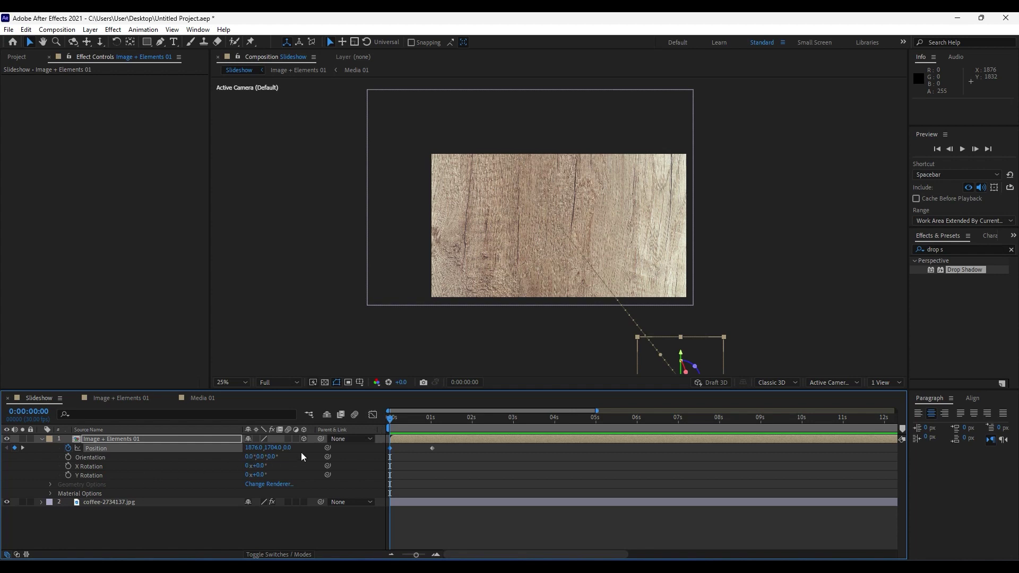
- Keyframe the photo frame's Z Rotation at 0:00:01:01 and set it to 240° at the first frame
{"action": "left_click_drag", "start_coordinate": [413, 422], "coordinate": [433, 426]}
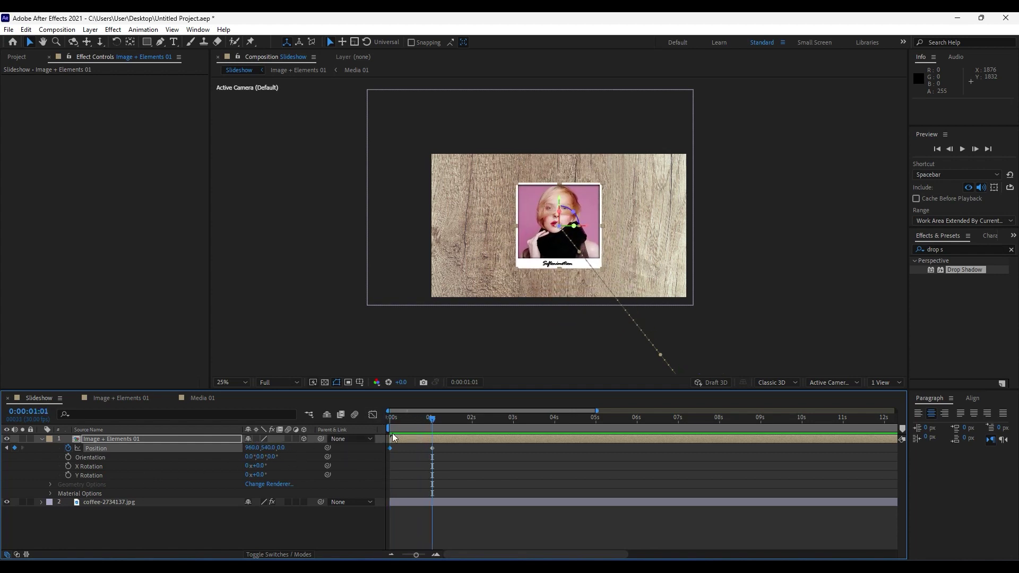
{"action": "key", "text": "r"}
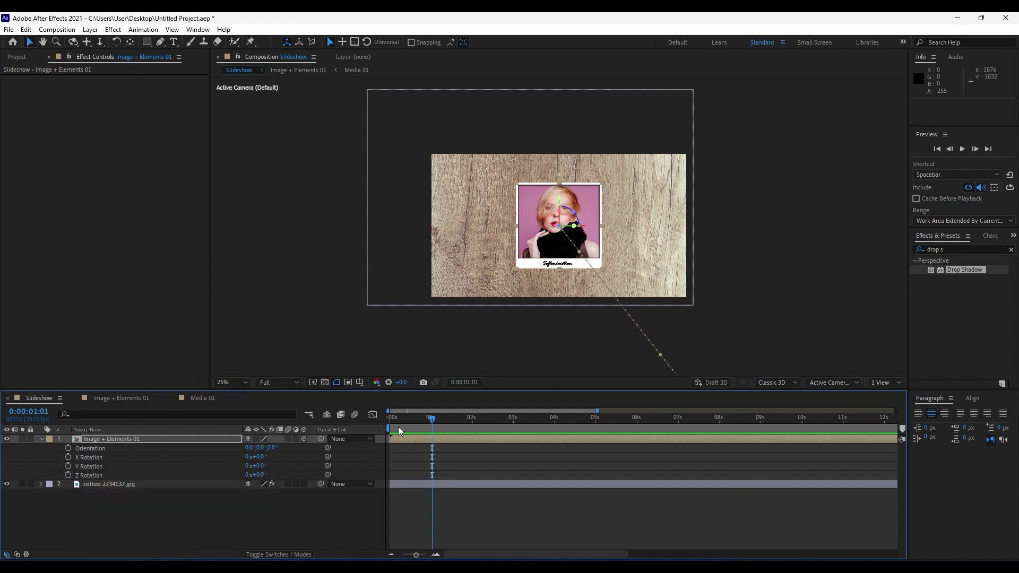
{"action": "left_click", "coordinate": [68, 476]}
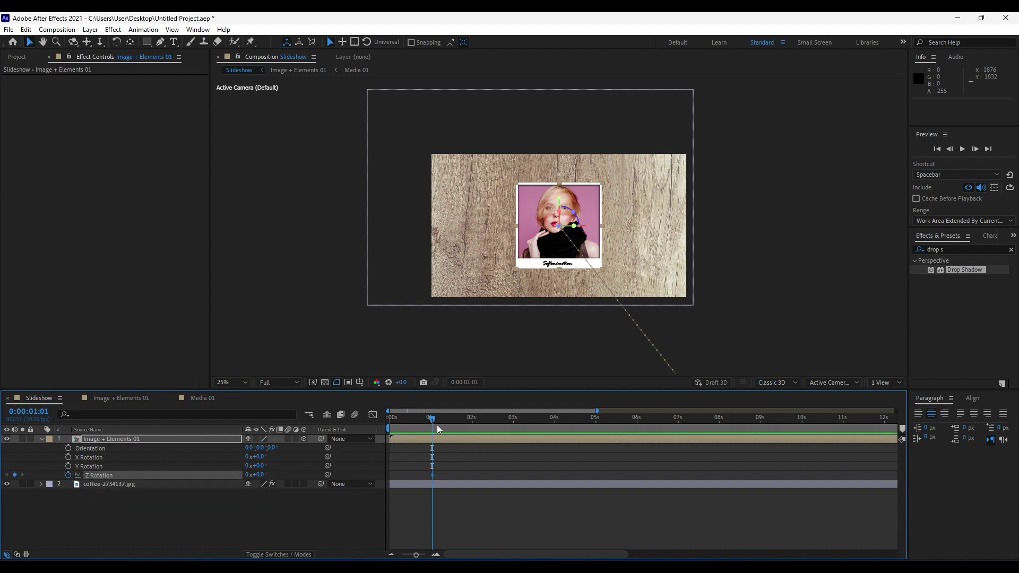
{"action": "left_click_drag", "start_coordinate": [430, 425], "coordinate": [357, 424]}
{"action": "left_click", "coordinate": [261, 474]}
{"action": "type", "text": "24"}
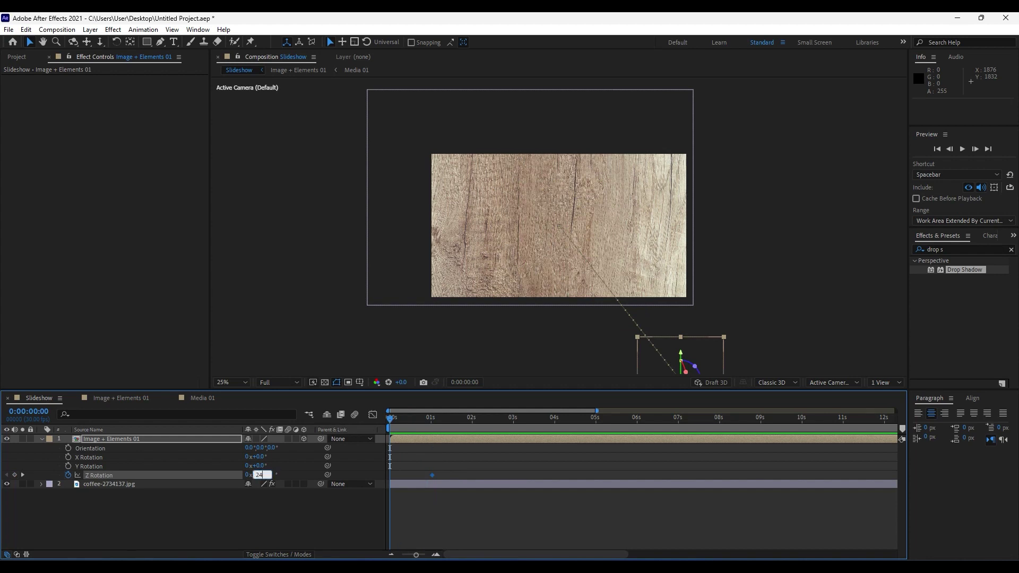
{"action": "type", "text": "0"}
{"action": "left_click", "coordinate": [285, 518]}
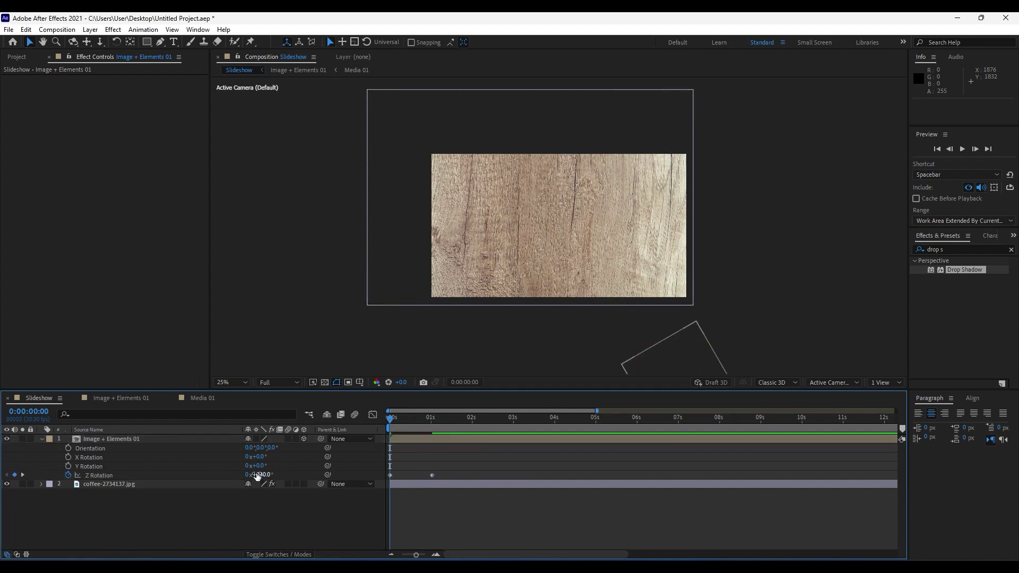
- Show the layer's keyframed properties and apply Easy Ease to both Z Rotation keyframes
{"action": "left_click", "coordinate": [144, 442]}
{"action": "key", "text": "u"}
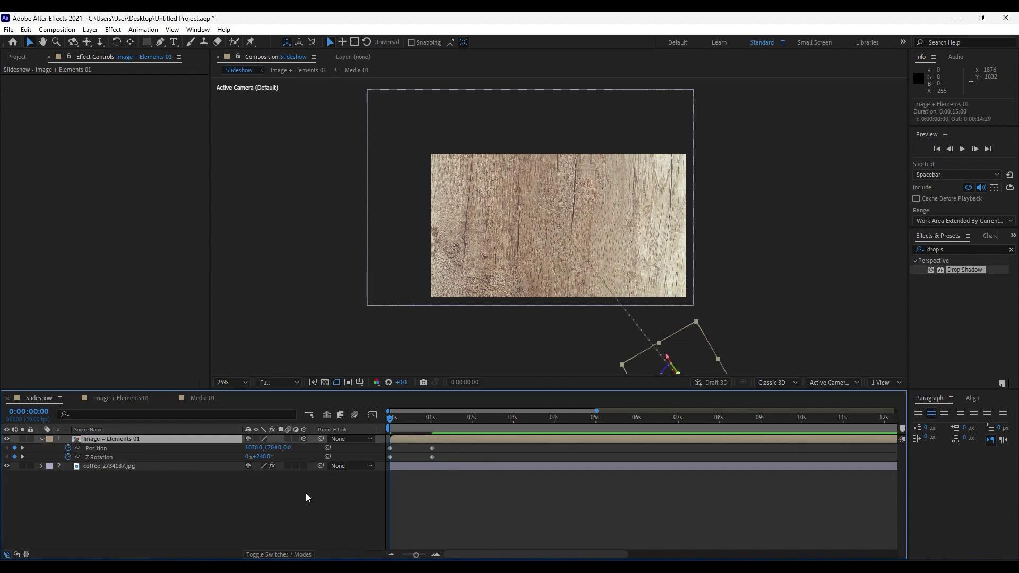
{"action": "left_click_drag", "start_coordinate": [447, 456], "coordinate": [375, 473]}
{"action": "key", "text": "F9"}
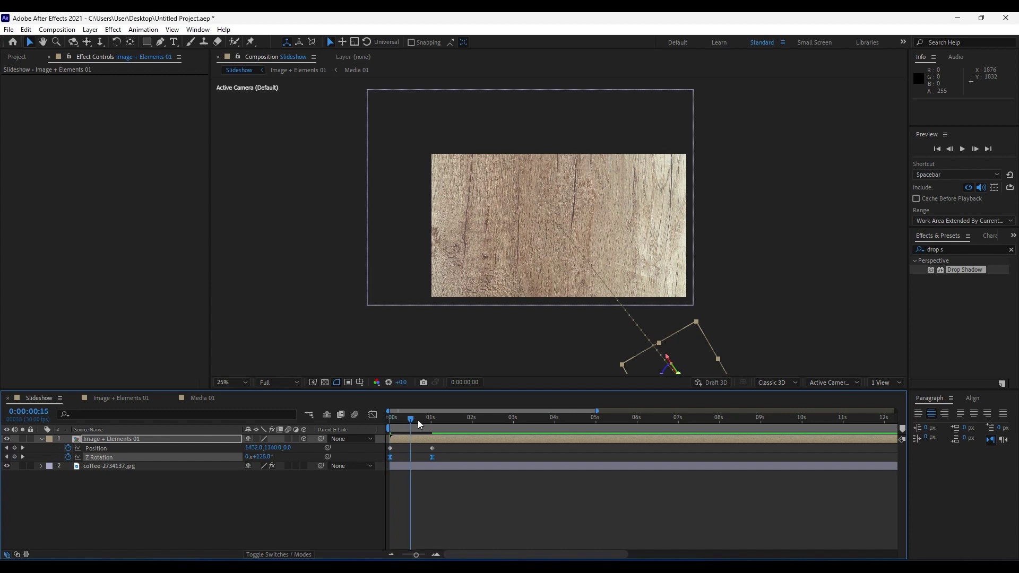
- Apply Easy Ease Out to the first Position keyframe and Easy Ease In to the one at 0:00:01:01
{"action": "left_click_drag", "start_coordinate": [411, 422], "coordinate": [432, 419]}
{"action": "left_click_drag", "start_coordinate": [417, 555], "coordinate": [423, 555]}
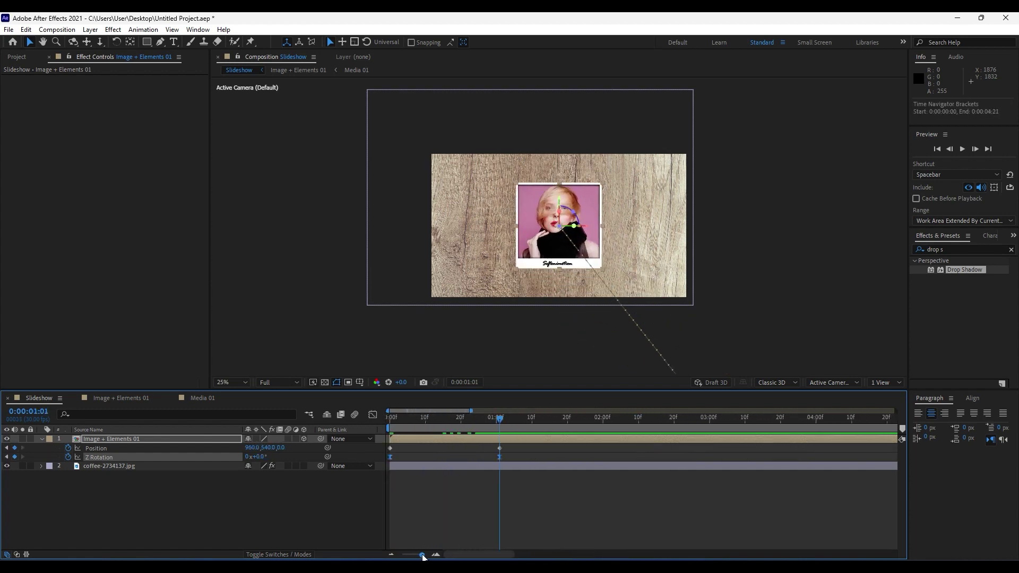
{"action": "left_click_drag", "start_coordinate": [500, 419], "coordinate": [370, 452]}
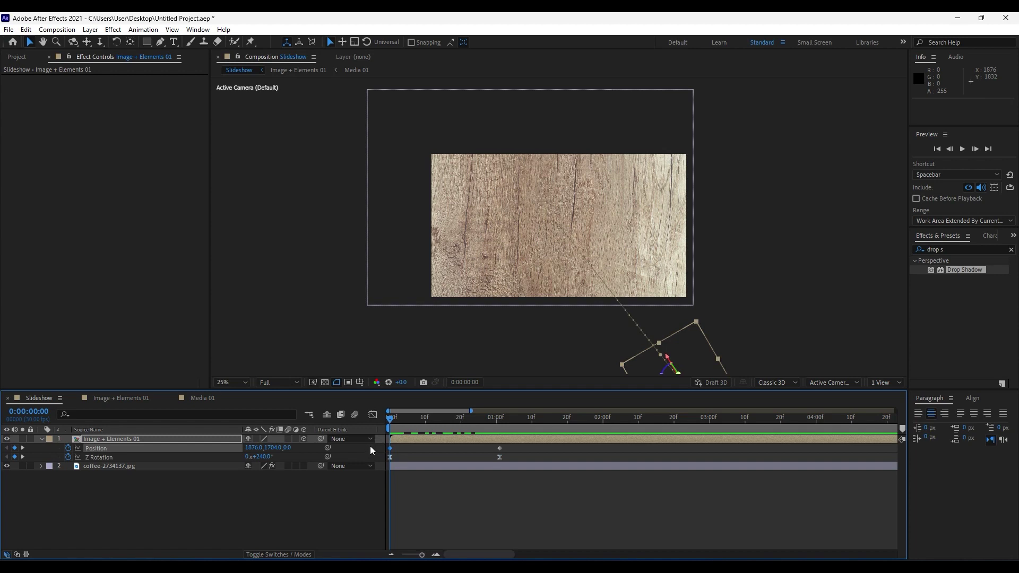
{"action": "key", "text": "ctrl+z"}
{"action": "left_click_drag", "start_coordinate": [390, 420], "coordinate": [484, 460]}
{"action": "key", "text": "ctrl+z"}
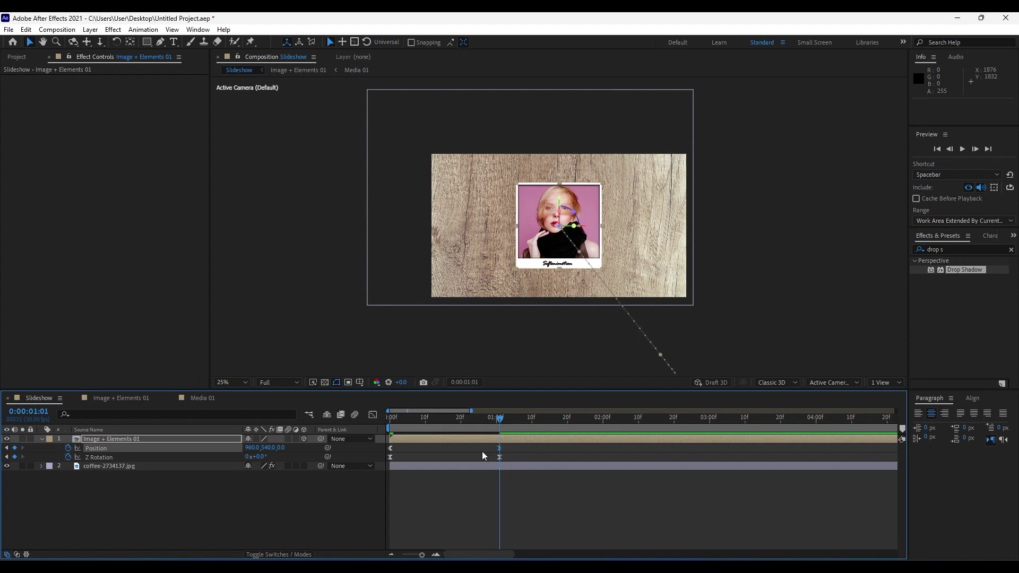
- Add a Position keyframe to the photo frame layer at 0:00:00:15
{"action": "left_click_drag", "start_coordinate": [495, 427], "coordinate": [443, 425]}
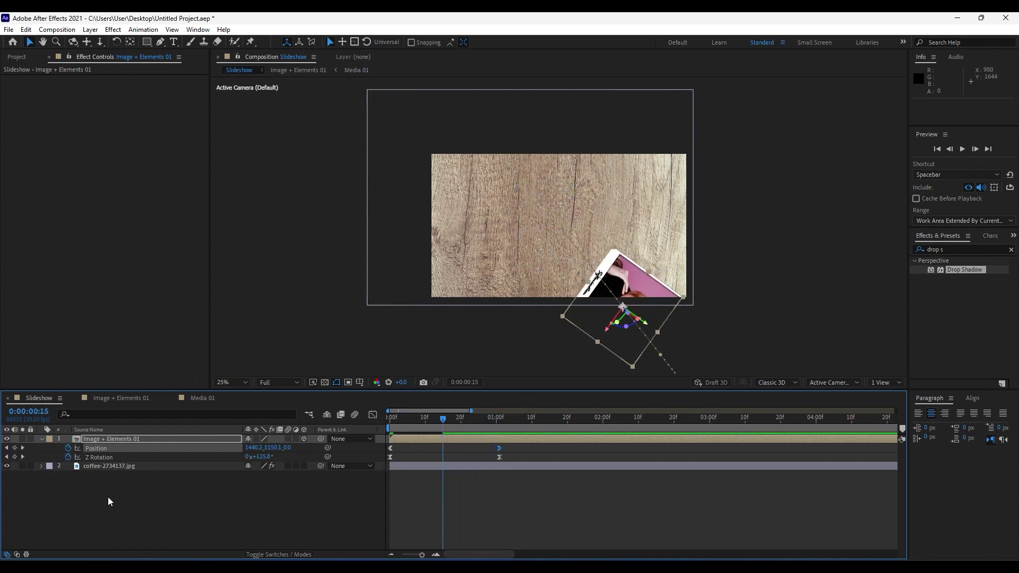
{"action": "left_click", "coordinate": [14, 448]}
{"action": "scroll", "coordinate": [600, 318], "scroll_direction": "down", "scroll_amount": 1}
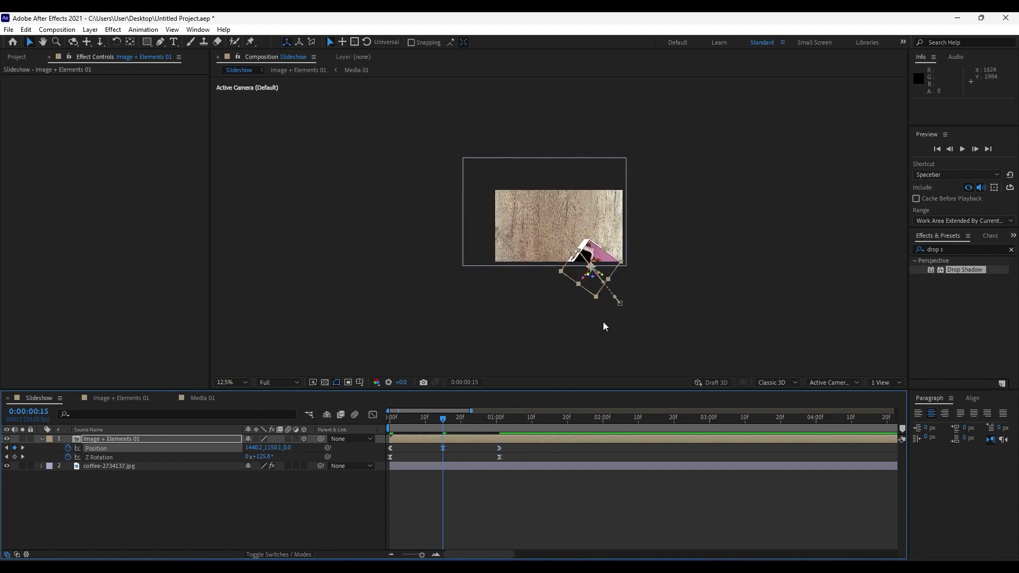
{"action": "scroll", "coordinate": [628, 309], "scroll_direction": "up", "scroll_amount": 1}
{"action": "key", "text": "c"}
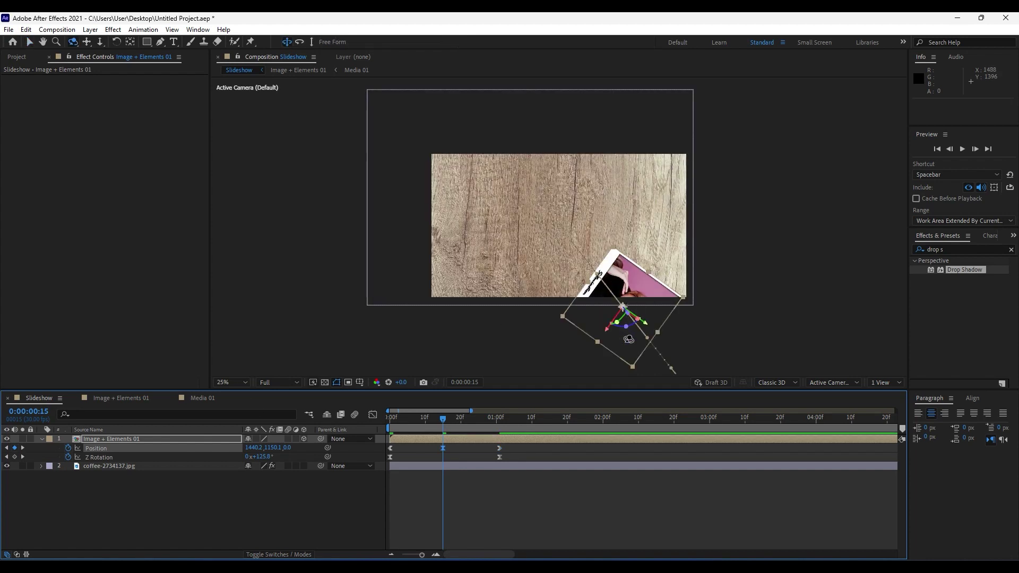
{"action": "key", "text": "v"}
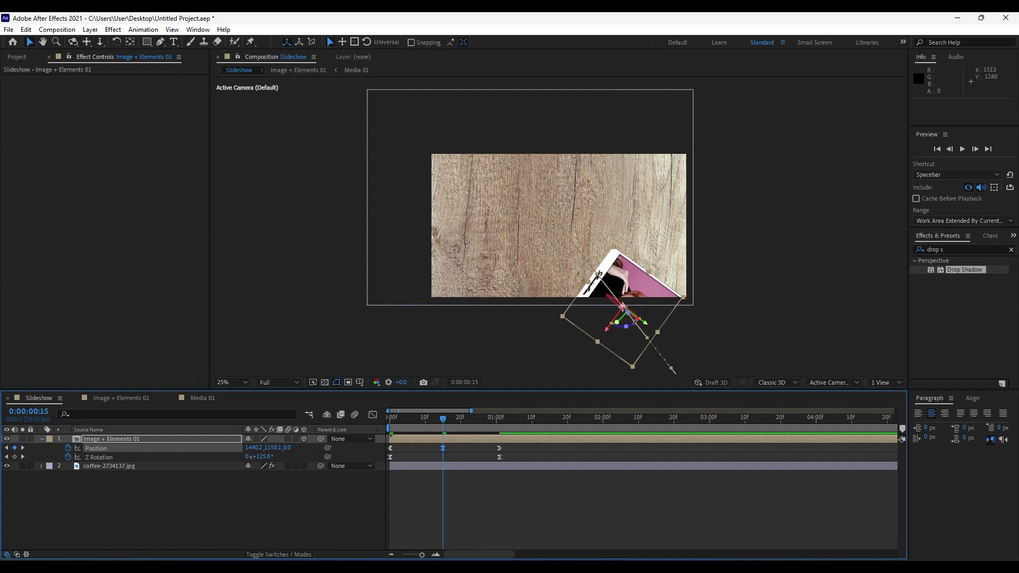
- Move the photo frame at 0:00:00:15 below the composition to about 1036, 1390 to curve its path, and preview the motion
{"action": "key", "text": "period"}
{"action": "key", "text": "comma"}
{"action": "left_click", "coordinate": [220, 496]}
{"action": "left_click", "coordinate": [138, 442]}
{"action": "left_click_drag", "start_coordinate": [615, 292], "coordinate": [572, 317]}
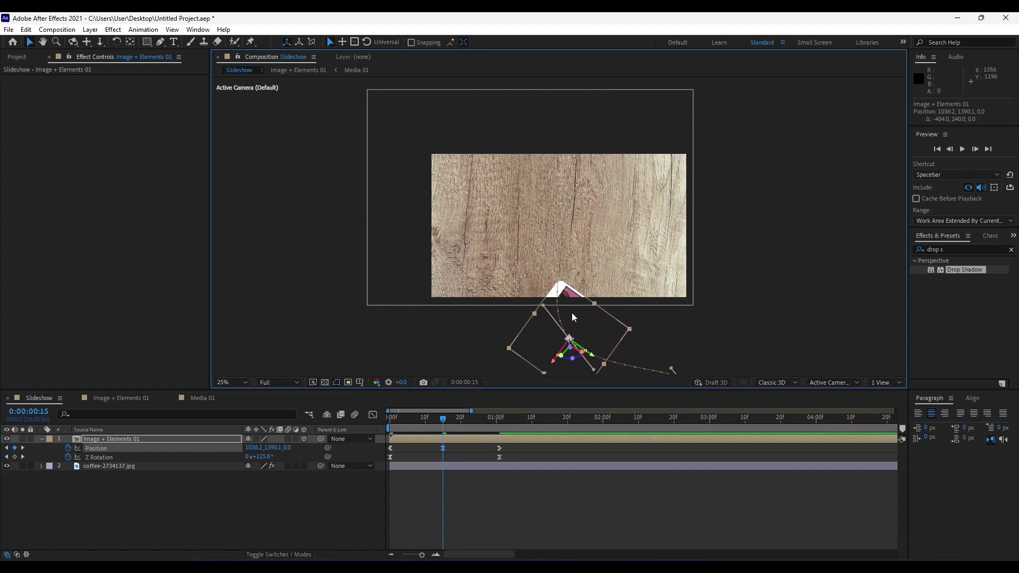
{"action": "key", "text": "space"}
{"action": "key", "text": "space"}
{"action": "key", "text": "space"}
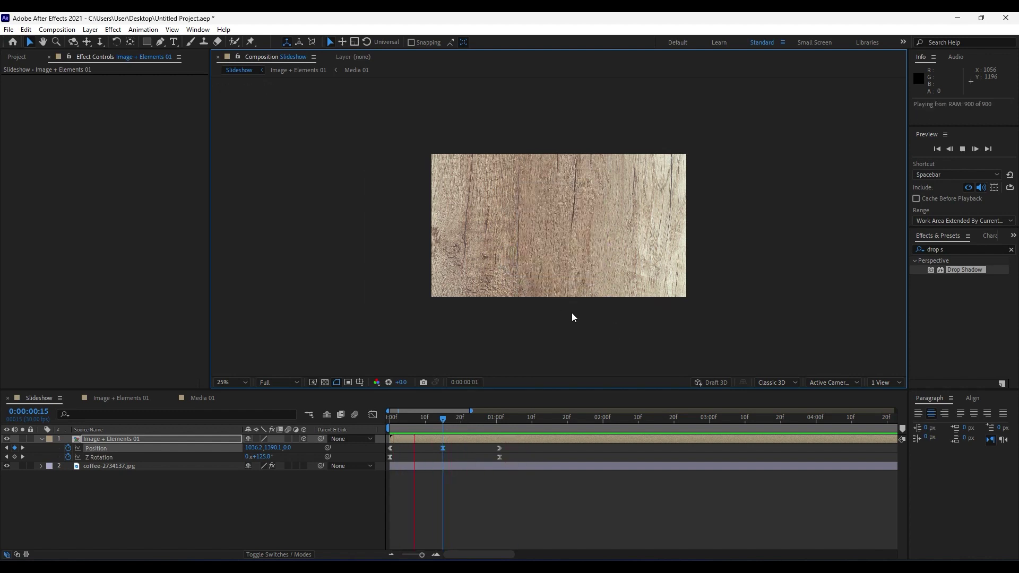
{"action": "key", "text": "space"}
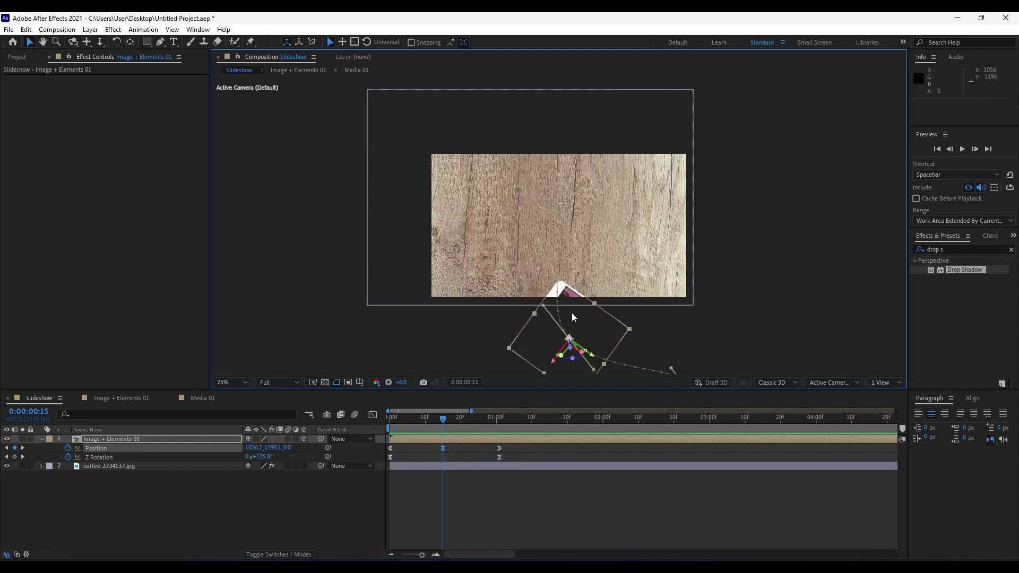
- Set the photo frame's Z Position to -1000 at the first frame and preview the fly-in
{"action": "left_click_drag", "start_coordinate": [447, 417], "coordinate": [378, 429]}
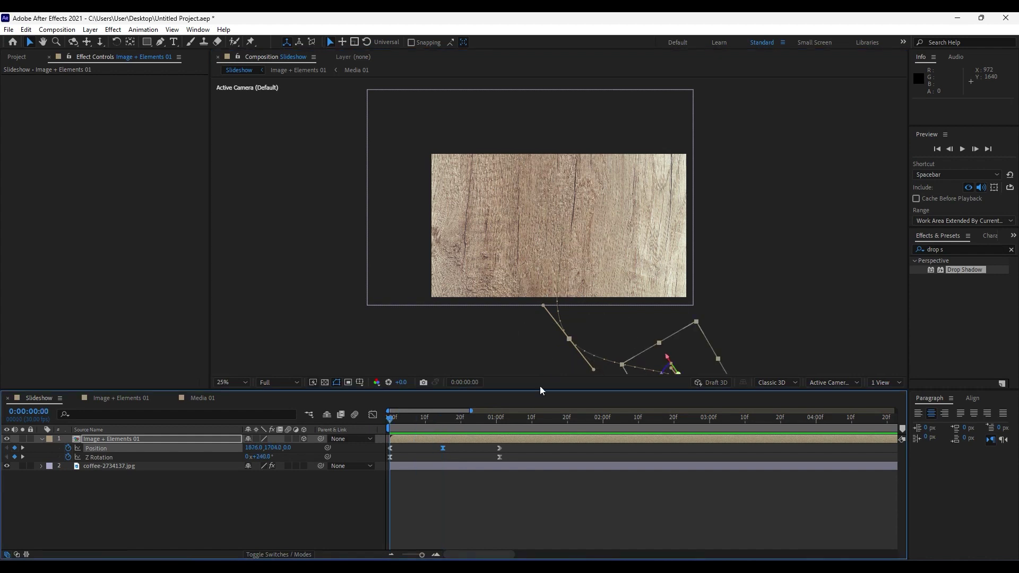
{"action": "key", "text": "comma"}
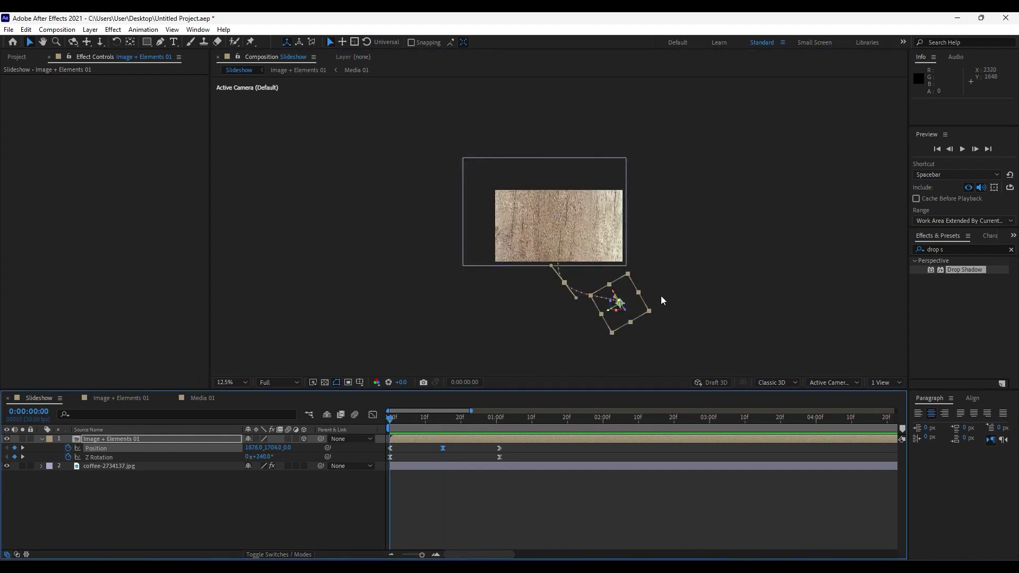
{"action": "left_click_drag", "start_coordinate": [625, 307], "coordinate": [654, 354]}
{"action": "left_click", "coordinate": [292, 448]}
{"action": "type", "text": "-"}
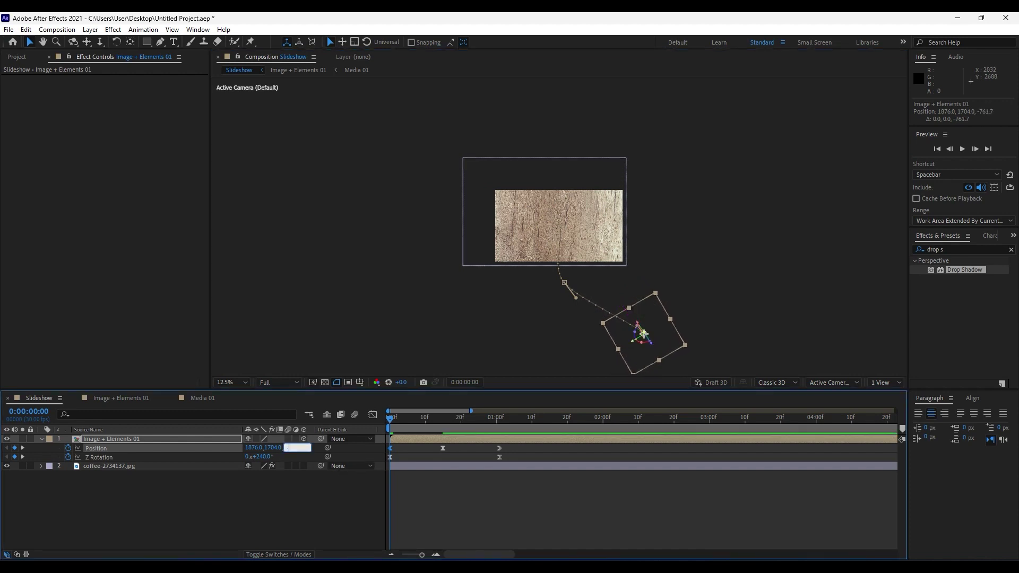
{"action": "type", "text": "1000"}
{"action": "left_click", "coordinate": [315, 487]}
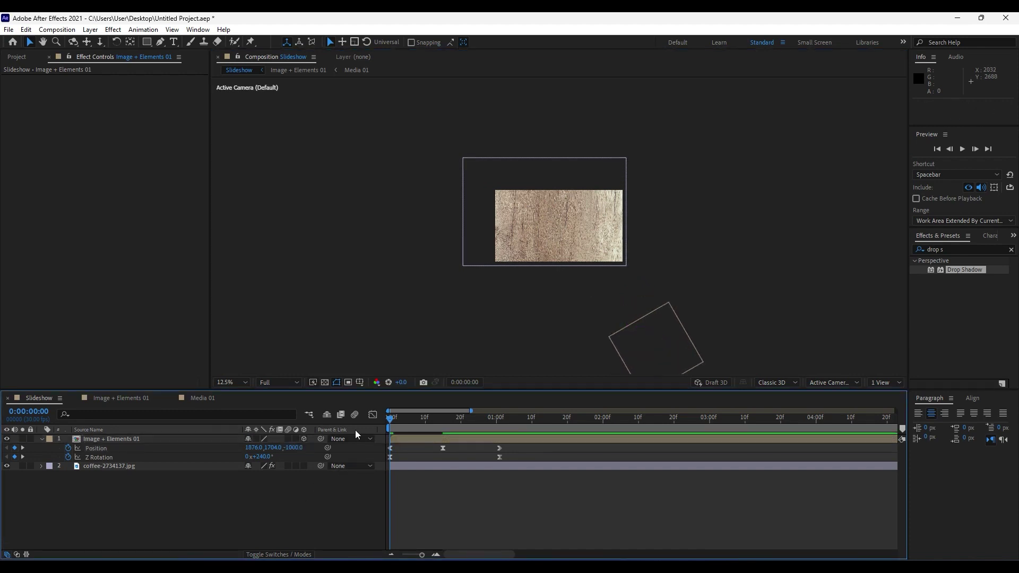
{"action": "key", "text": "space"}
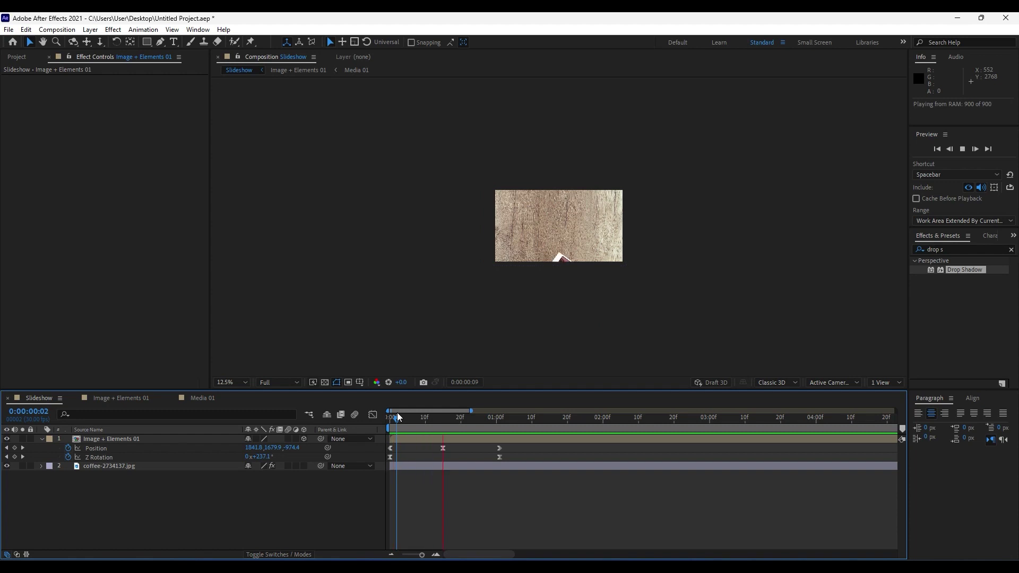
{"action": "key", "text": "space"}
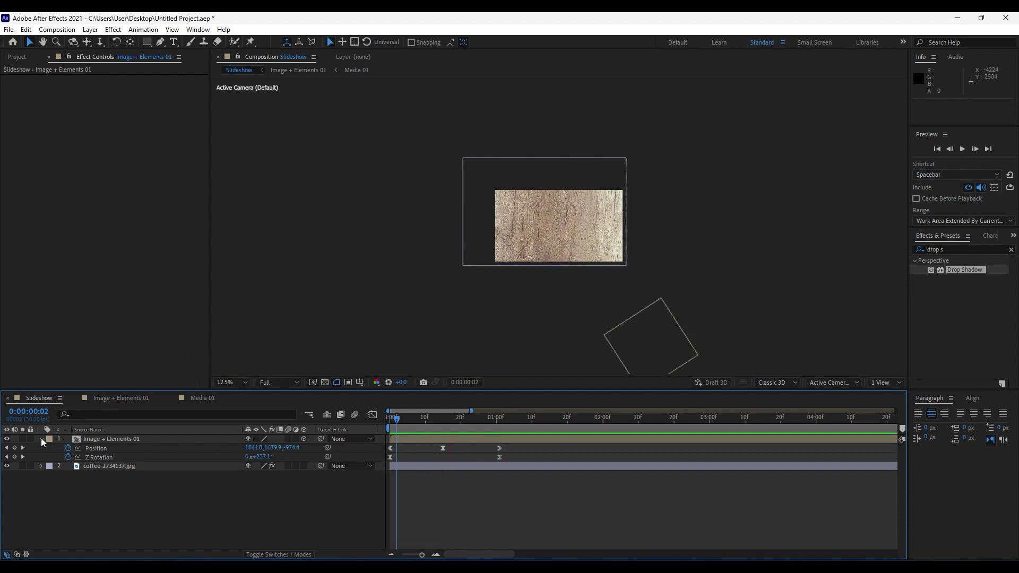
- Collapse the photo frame layer's properties and duplicate the Image + Elements 01 composition in the project
{"action": "left_click", "coordinate": [49, 57]}
{"action": "left_click_drag", "start_coordinate": [428, 421], "coordinate": [442, 422]}
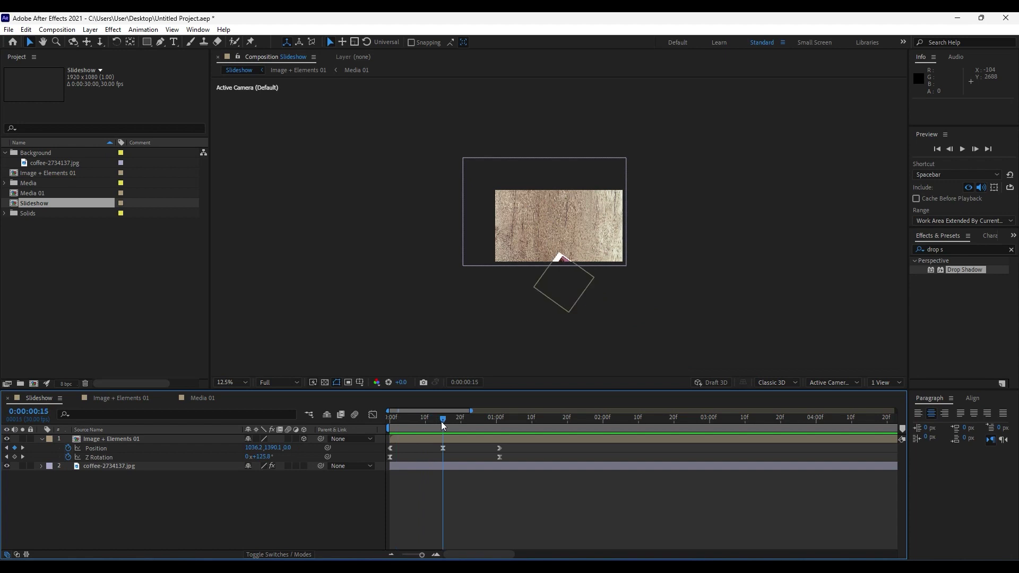
{"action": "left_click", "coordinate": [41, 439]}
{"action": "key", "text": "period"}
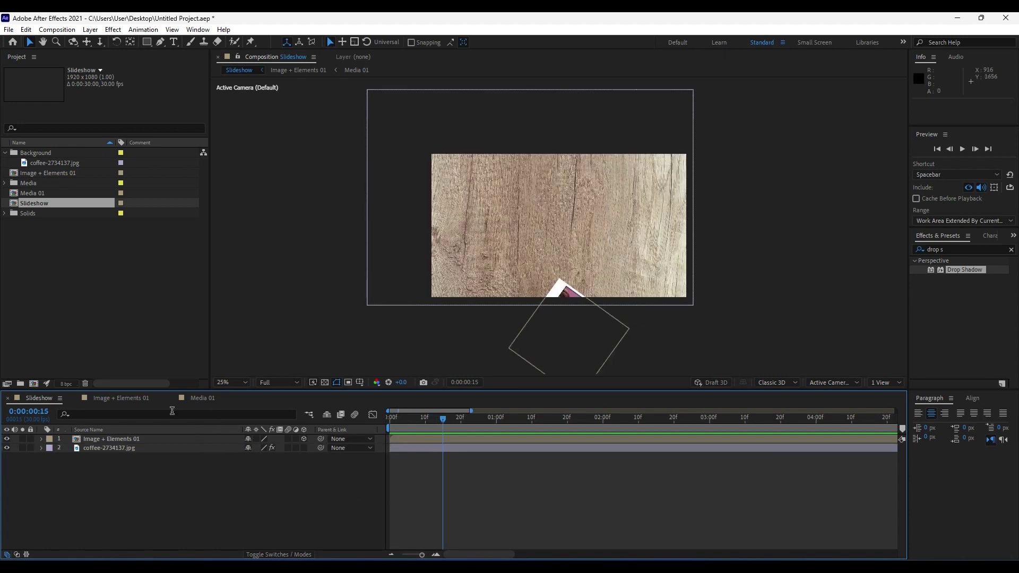
{"action": "left_click", "coordinate": [42, 173]}
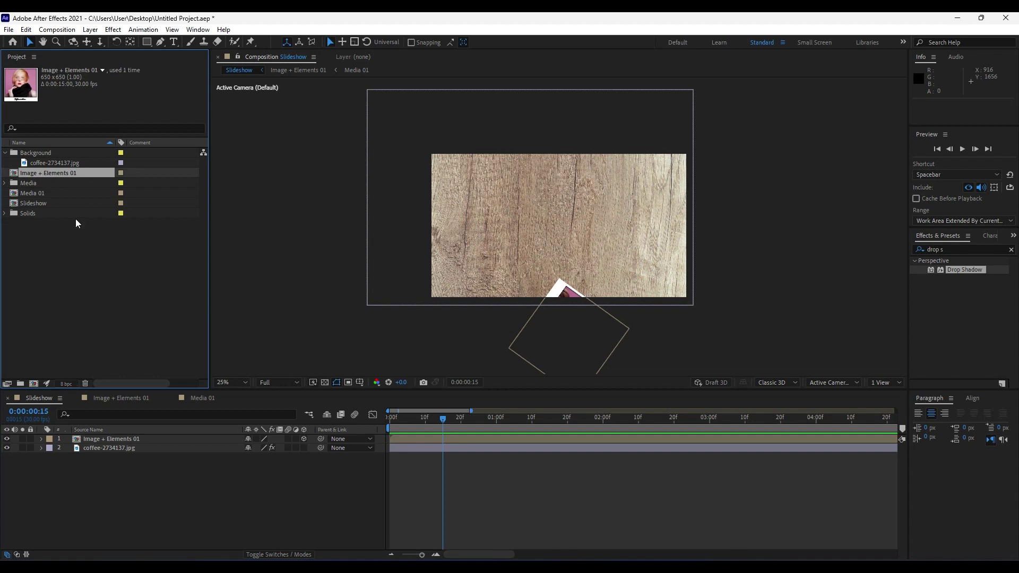
{"action": "key", "text": "ctrl+d"}
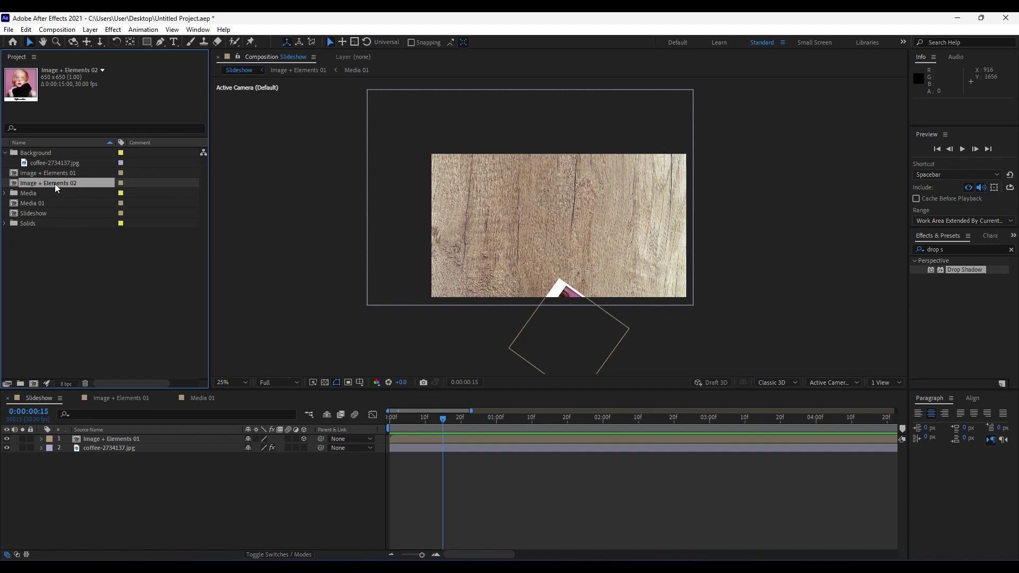
- Duplicate the Media 01 composition and replace the Media 01 layer inside Image + Elements 02 with Media 02
{"action": "double_click", "coordinate": [55, 183]}
{"action": "left_click", "coordinate": [121, 457]}
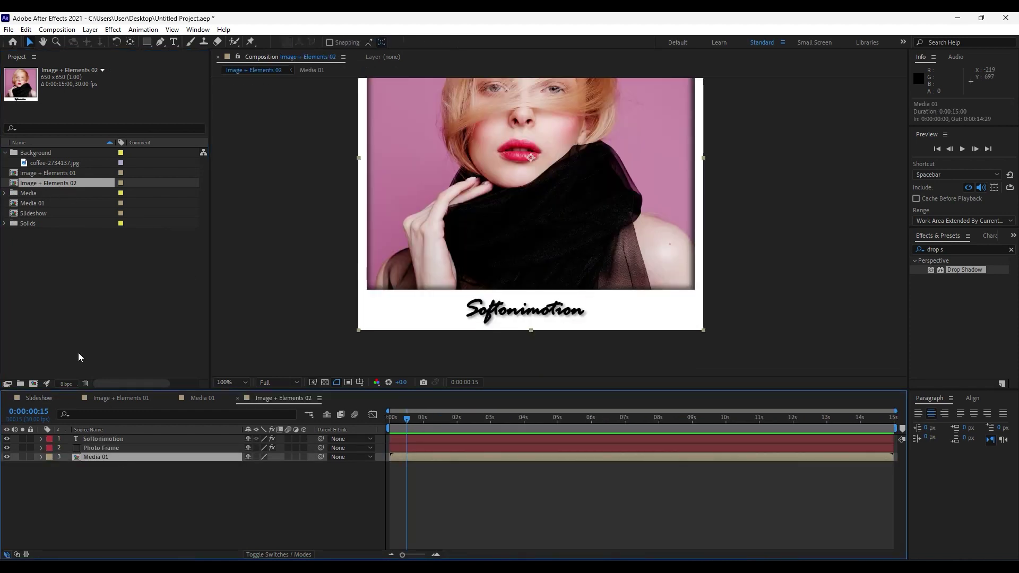
{"action": "left_click", "coordinate": [36, 203]}
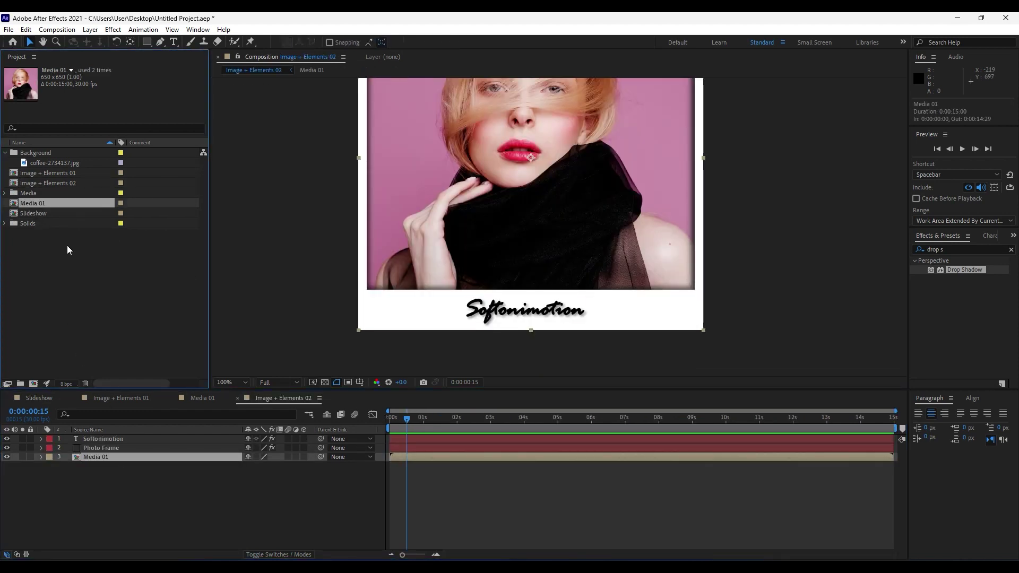
{"action": "key", "text": "ctrl+d"}
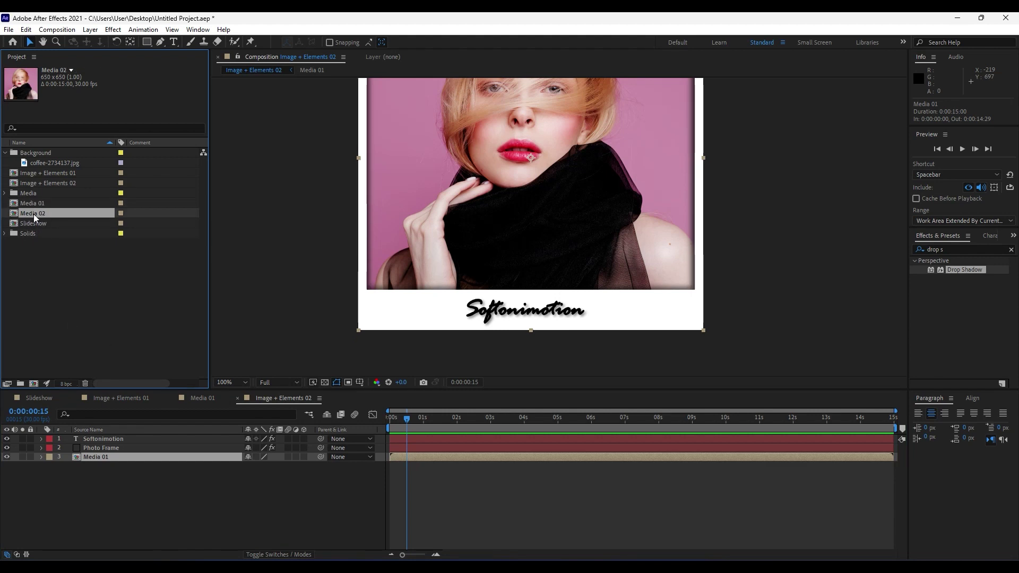
{"action": "left_click_drag", "start_coordinate": [34, 215], "coordinate": [109, 458]}
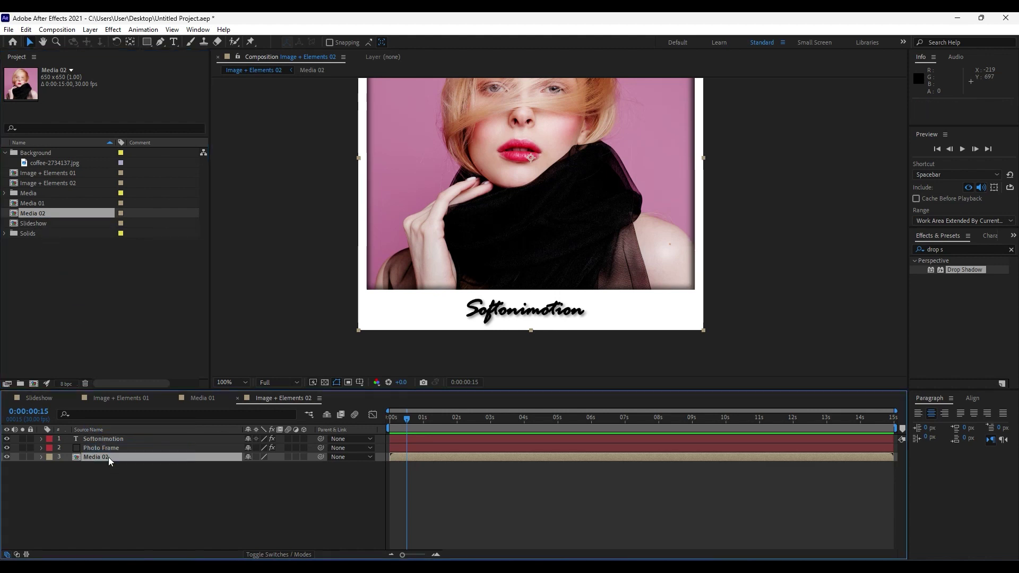
- Replace the woman's photo in the Media 02 composition with the red-sweater photo whose file name ends in 941693.jpg
{"action": "double_click", "coordinate": [37, 213]}
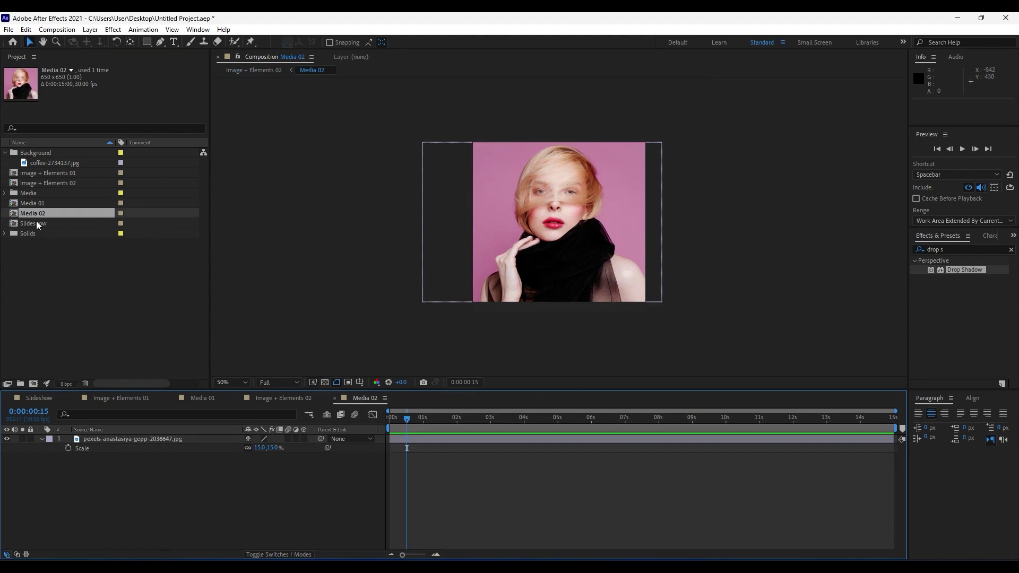
{"action": "left_click", "coordinate": [5, 194]}
{"action": "left_click", "coordinate": [88, 235]}
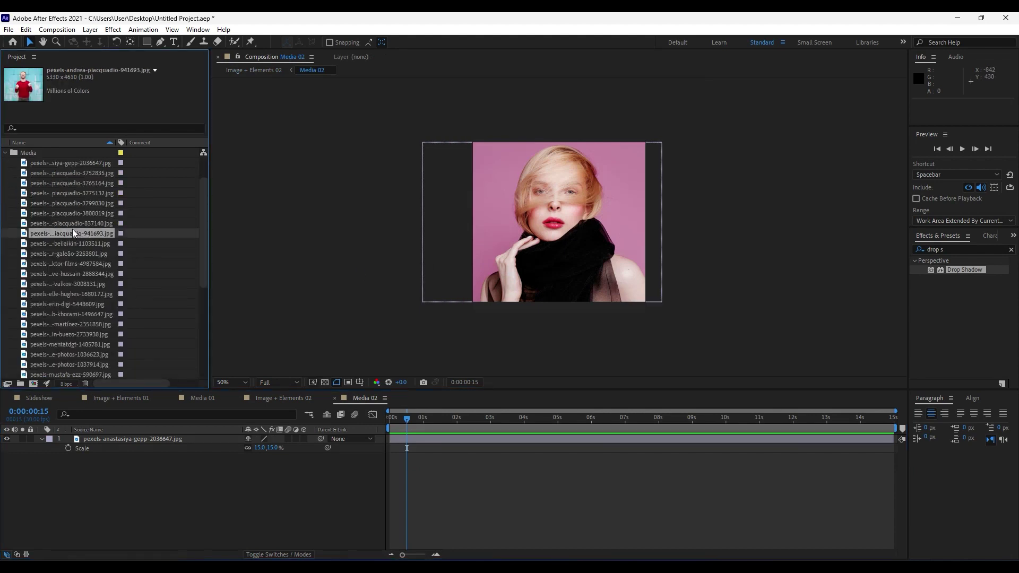
{"action": "left_click_drag", "start_coordinate": [69, 234], "coordinate": [169, 506]}
{"action": "left_click", "coordinate": [154, 438]}
{"action": "key", "text": "Delete"}
{"action": "left_click", "coordinate": [154, 437]}
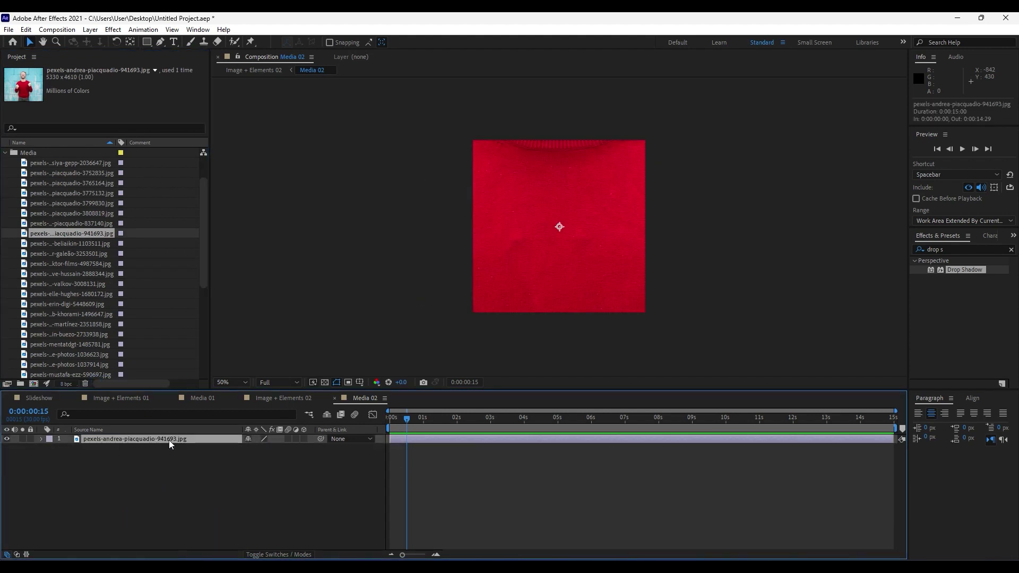
- Scale down the red-sweater photo so the man fits within the Media 02 composition
{"action": "key", "text": "comma"}
{"action": "key", "text": "s"}
{"action": "left_click_drag", "start_coordinate": [260, 447], "coordinate": [222, 453]}
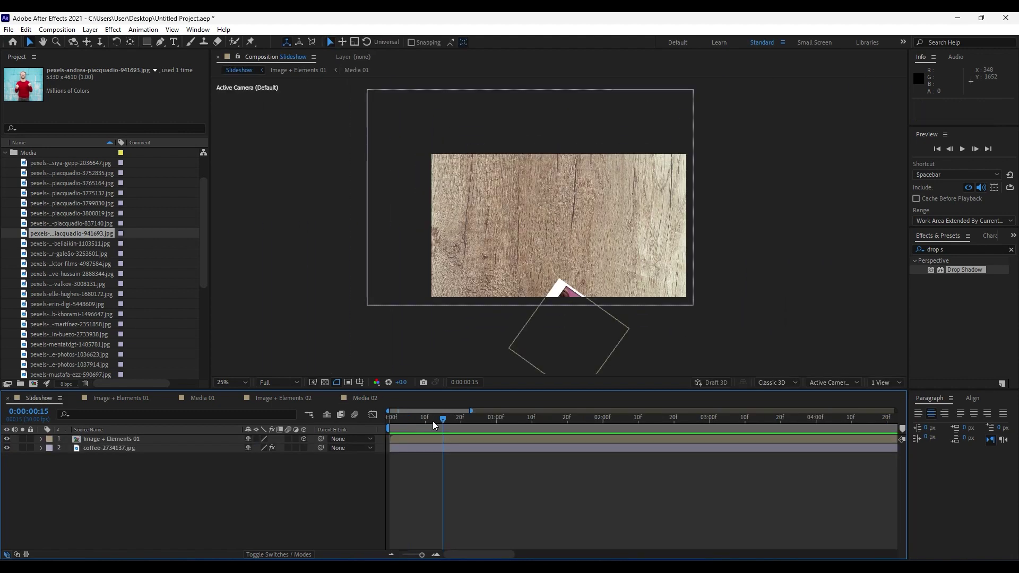
- Duplicate the Image + Elements 01 layer in the Slideshow composition and shift the upper copy to start at 0:00:00:27
{"action": "key", "text": "space"}
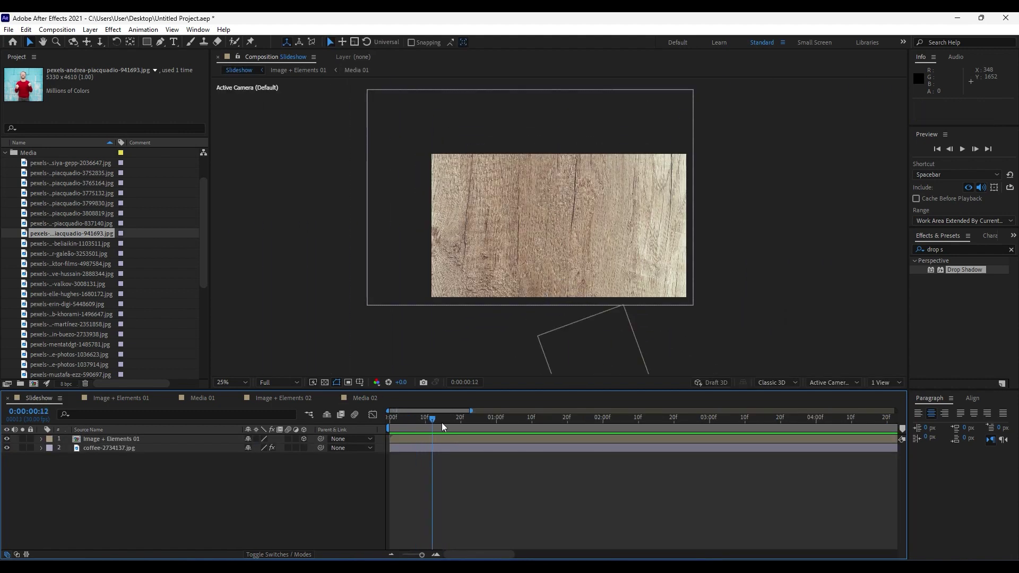
{"action": "left_click", "coordinate": [150, 447]}
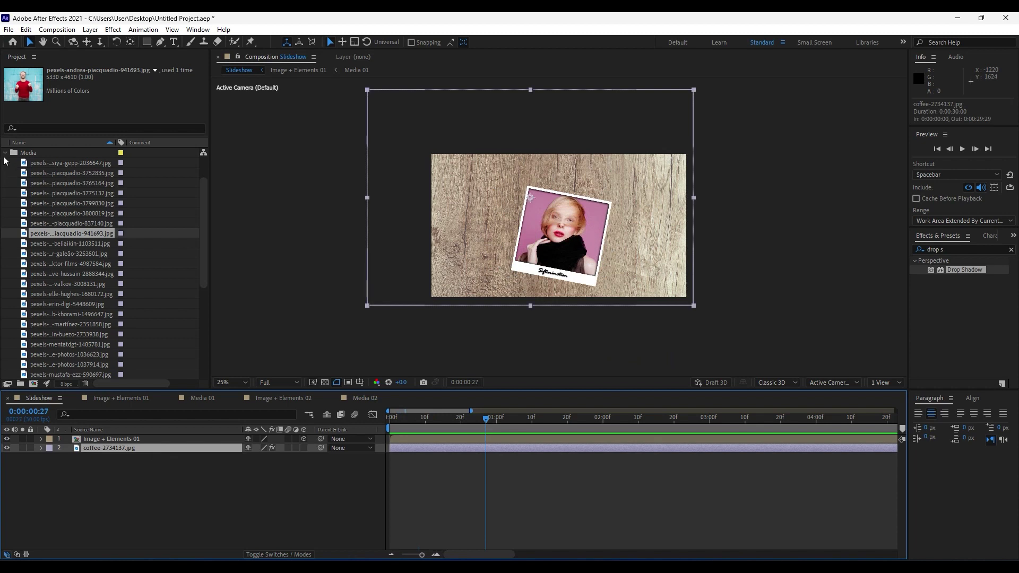
{"action": "left_click", "coordinate": [166, 470]}
{"action": "left_click", "coordinate": [135, 440]}
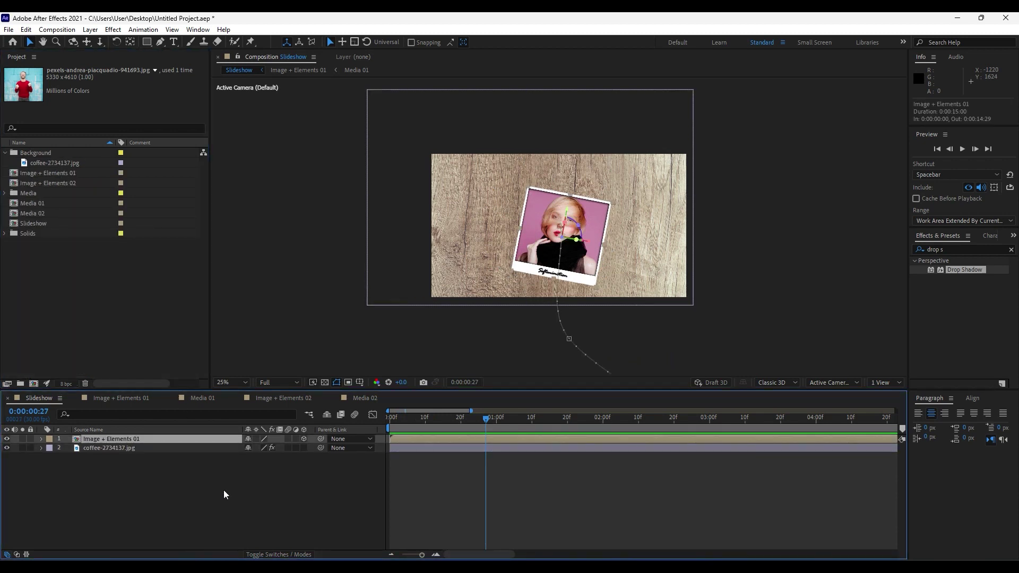
{"action": "key", "text": "ctrl+d"}
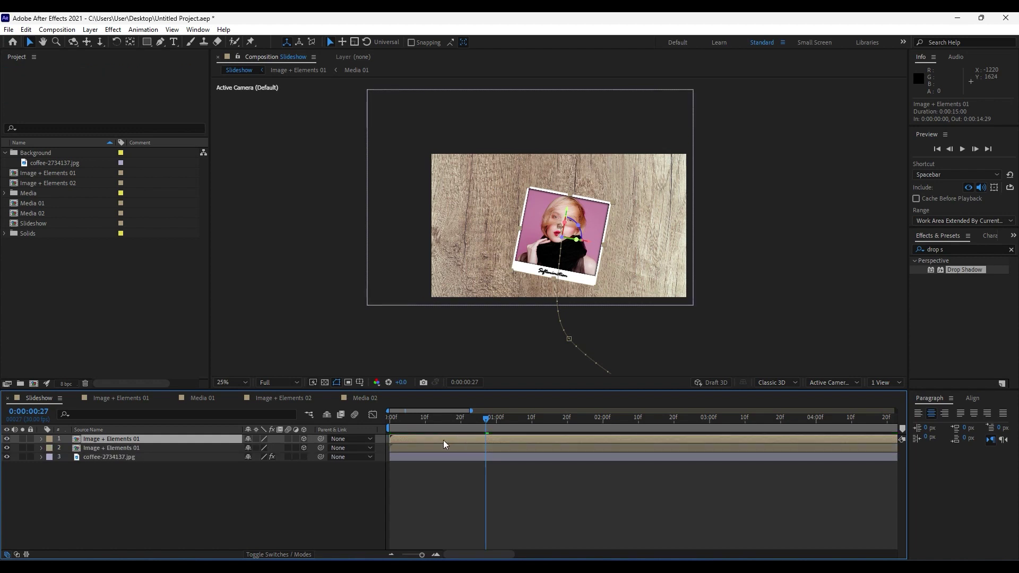
{"action": "left_click_drag", "start_coordinate": [435, 441], "coordinate": [530, 438]}
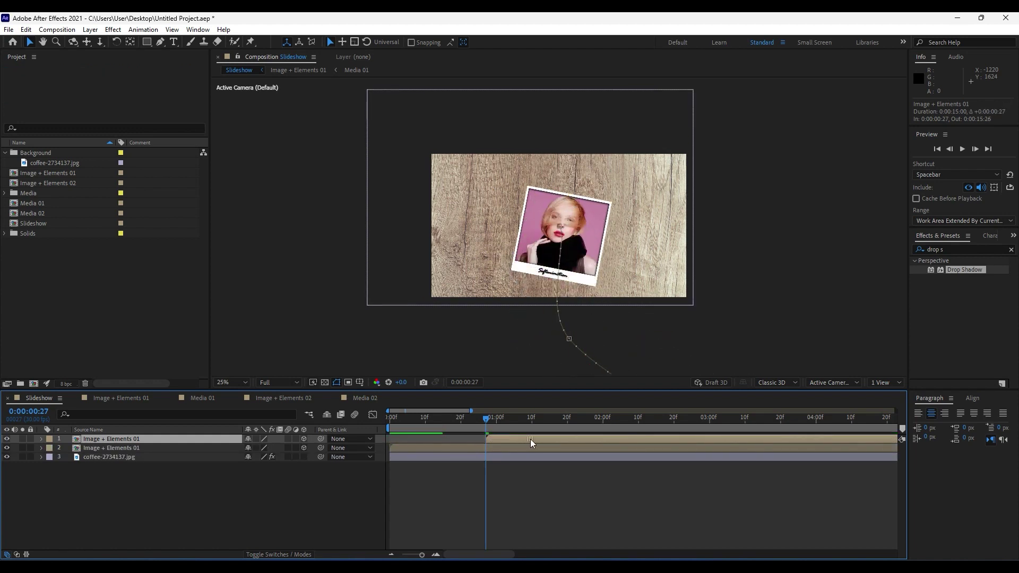
- Replace the upper layer's source with the Image + Elements 02 composition and scrub to 0:00:01:06 to check it
{"action": "left_click", "coordinate": [65, 183]}
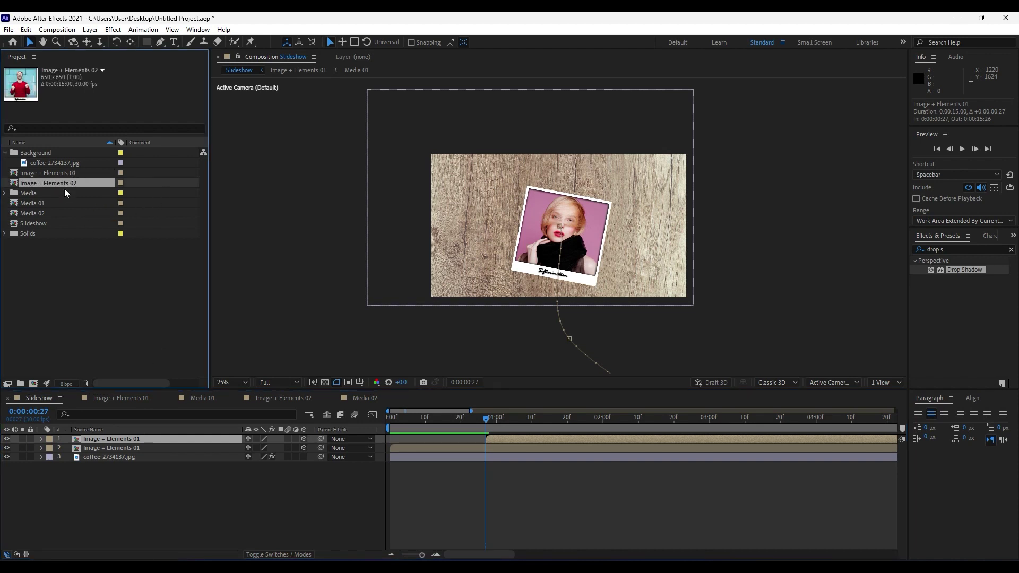
{"action": "left_click_drag", "start_coordinate": [62, 183], "coordinate": [147, 440]}
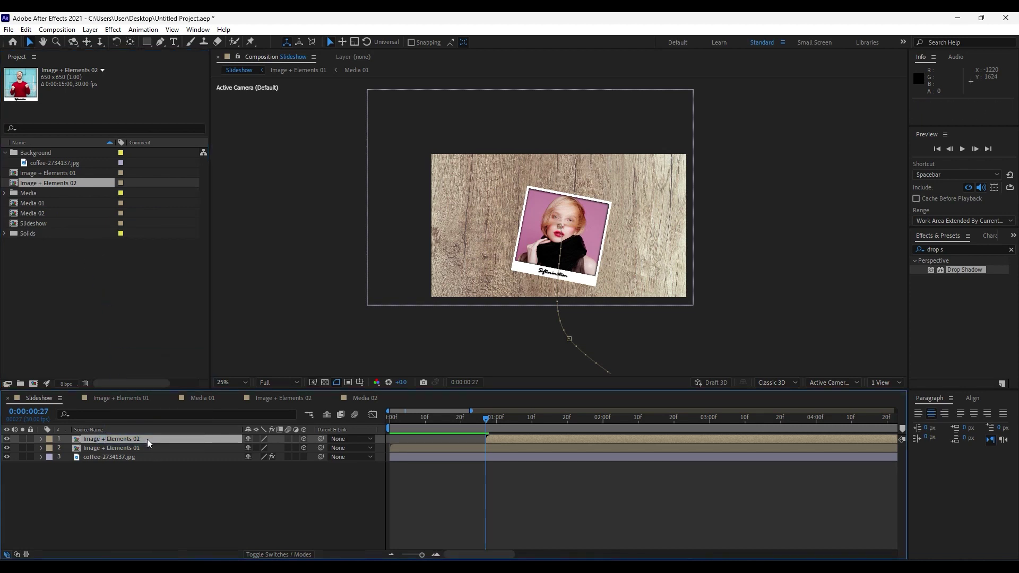
{"action": "left_click_drag", "start_coordinate": [472, 418], "coordinate": [517, 422]}
- Show the Image + Elements 02 layer's keyframes and move its starting Position at 0:00:00:27 to 306, 1584, -1000
{"action": "key", "text": "u"}
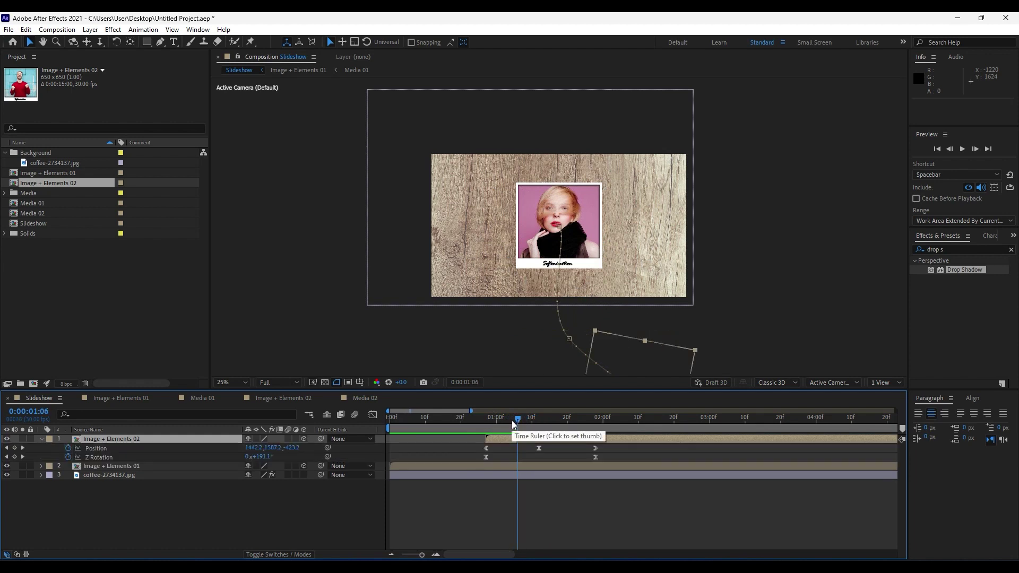
{"action": "key", "text": "u"}
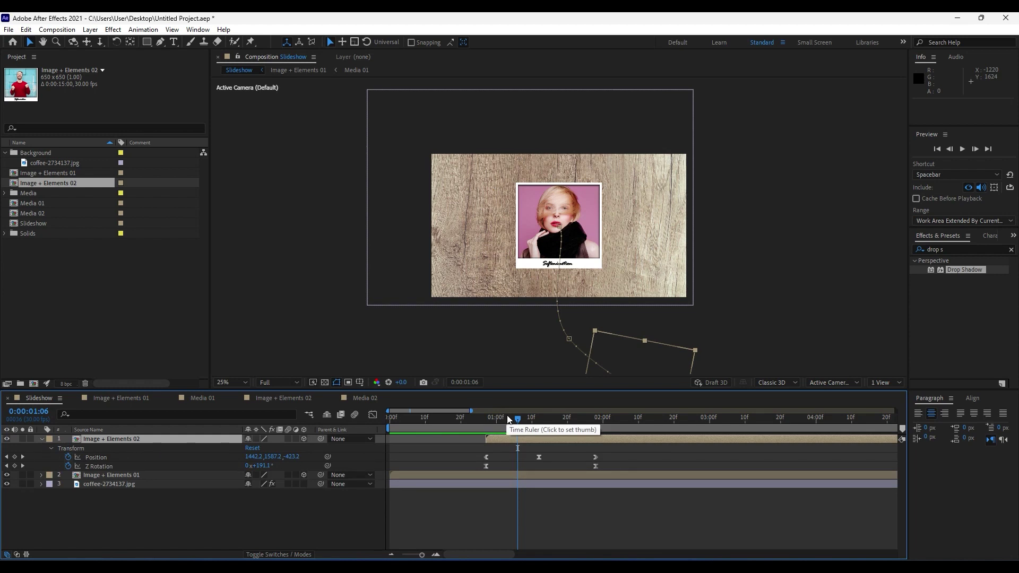
{"action": "key", "text": "k"}
{"action": "key", "text": "k"}
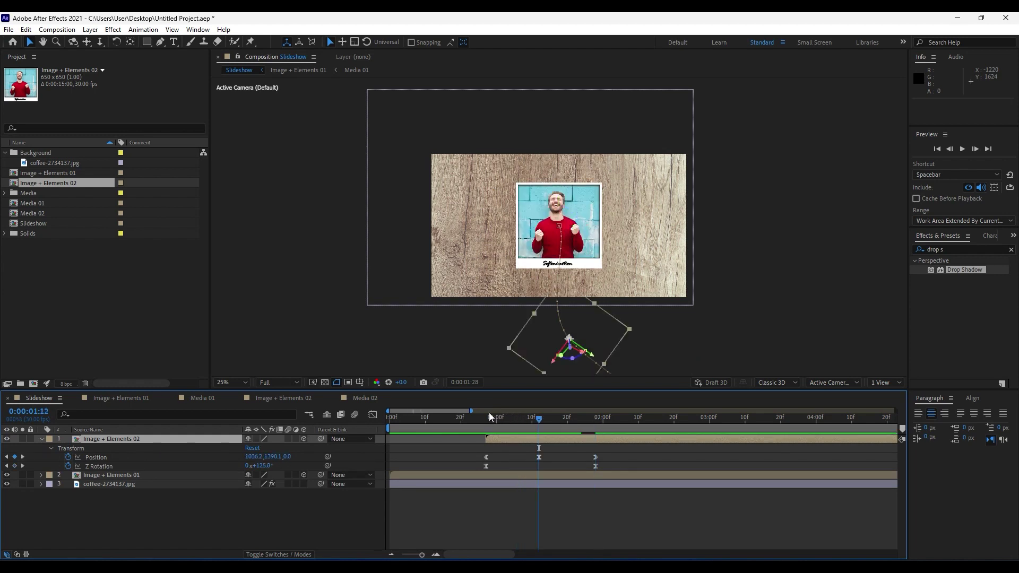
{"action": "left_click", "coordinate": [489, 412]}
{"action": "key", "text": "comma"}
{"action": "left_click_drag", "start_coordinate": [645, 340], "coordinate": [487, 328]}
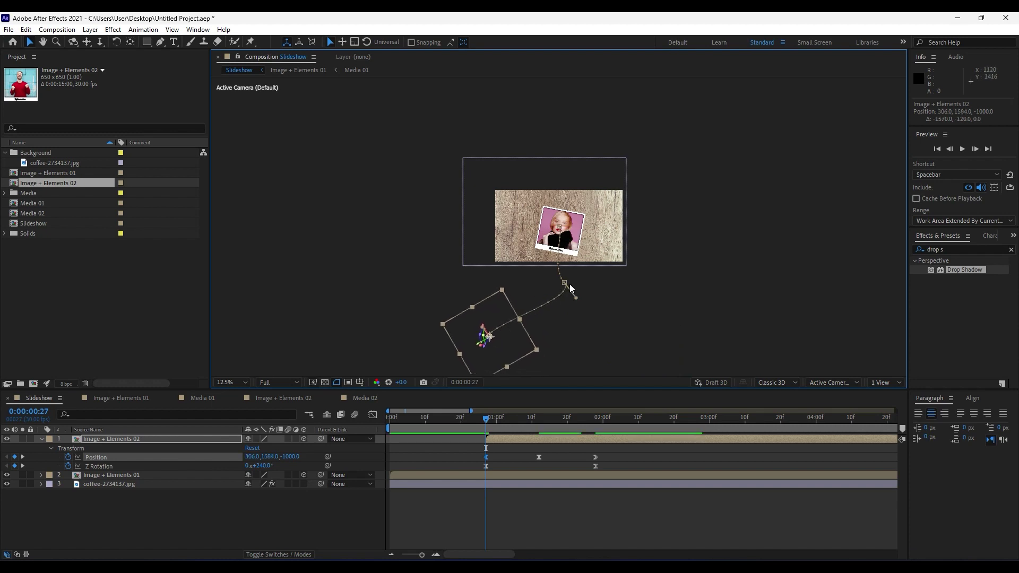
- Review the motion between the keyframes and move the middle Position keyframe at 0:00:01:12 to 836.2, 1446.1, 0
{"action": "key", "text": "k"}
{"action": "key", "text": "j"}
{"action": "key", "text": "k"}
{"action": "key", "text": "j"}
{"action": "key", "text": "k"}
{"action": "key", "text": "j"}
{"action": "key", "text": "k"}
{"action": "key", "text": "j"}
{"action": "key", "text": "k"}
{"action": "key", "text": "k"}
{"action": "key", "text": "j"}
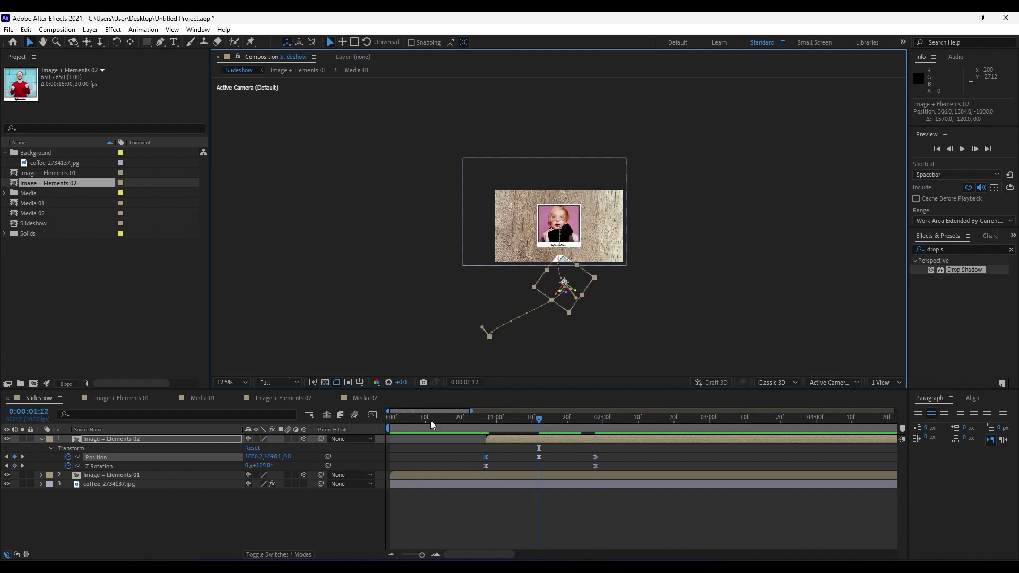
{"action": "mouse_move", "coordinate": [543, 287]}
{"action": "left_mouse_down"}
{"action": "mouse_move", "coordinate": [512, 287]}
{"action": "mouse_move", "coordinate": [504, 301]}
{"action": "mouse_move", "coordinate": [555, 291]}
{"action": "mouse_move", "coordinate": [534, 292]}
{"action": "left_mouse_up"}
- At the final keyframe, 0:00:01:28, set Position to 552, 520, 0 and Z Rotation to -11°, then preview the animation
{"action": "key", "text": "k"}
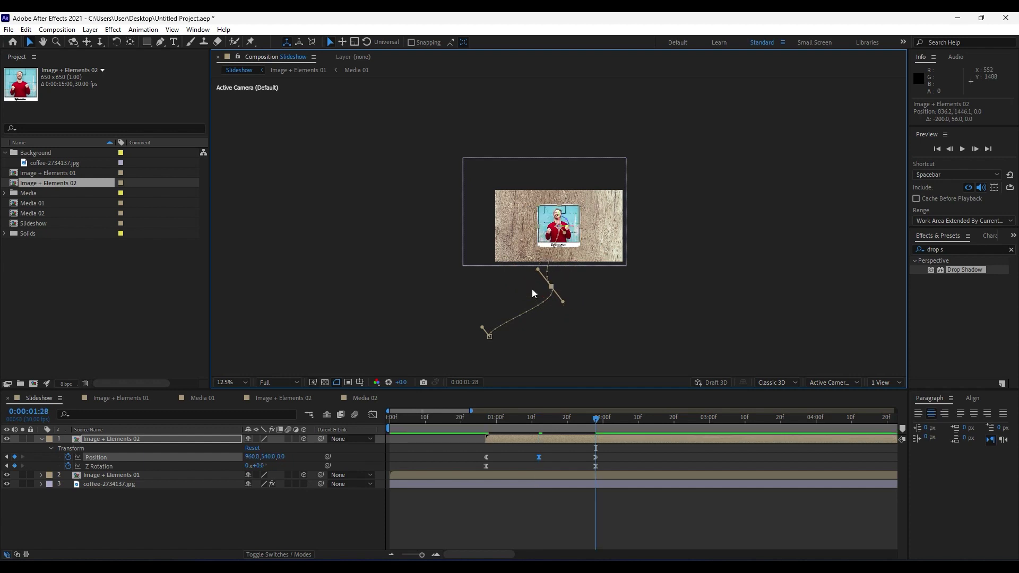
{"action": "key", "text": "period"}
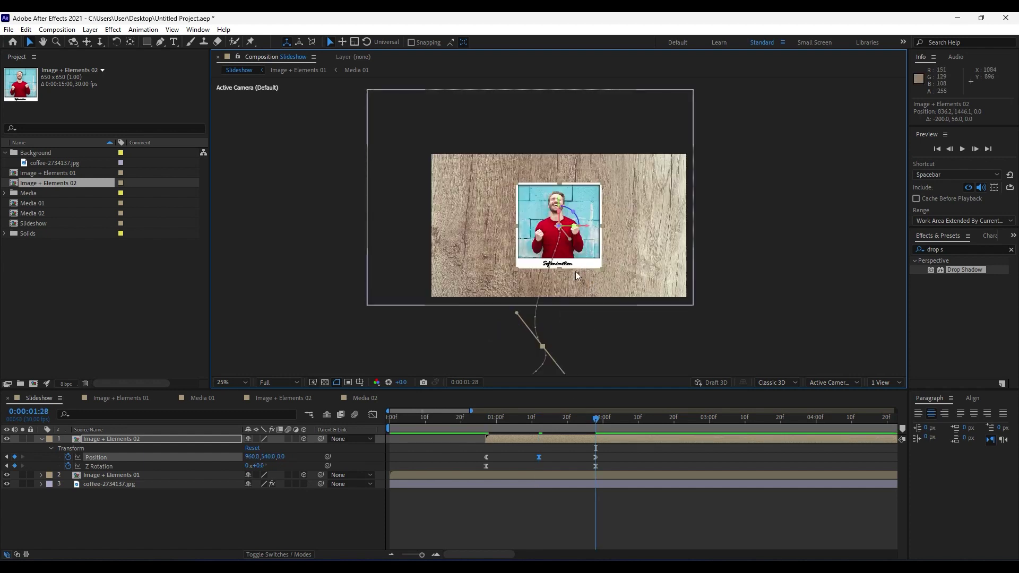
{"action": "left_click_drag", "start_coordinate": [573, 247], "coordinate": [518, 264]}
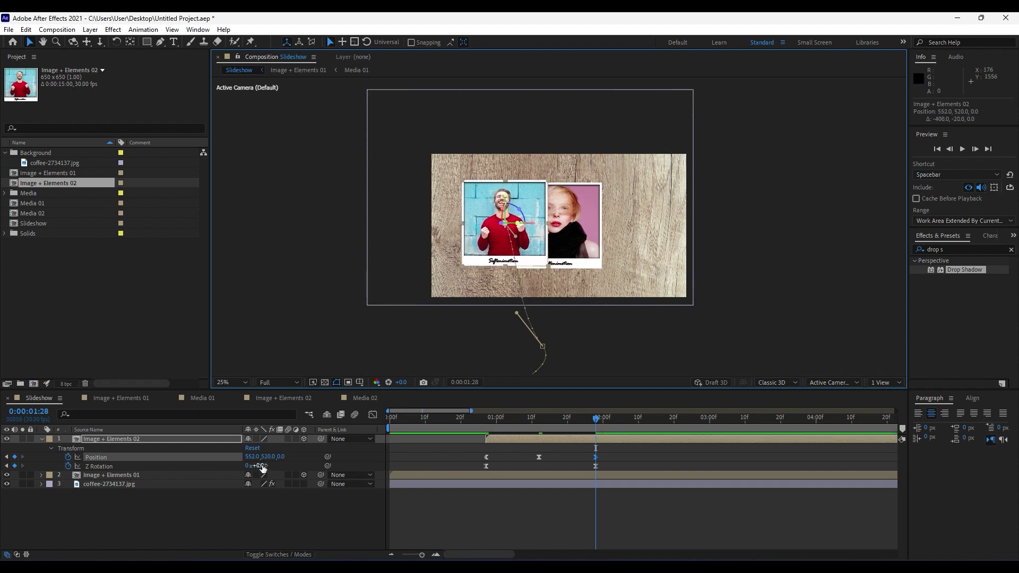
{"action": "left_click_drag", "start_coordinate": [262, 467], "coordinate": [259, 472]}
{"action": "key", "text": "space"}
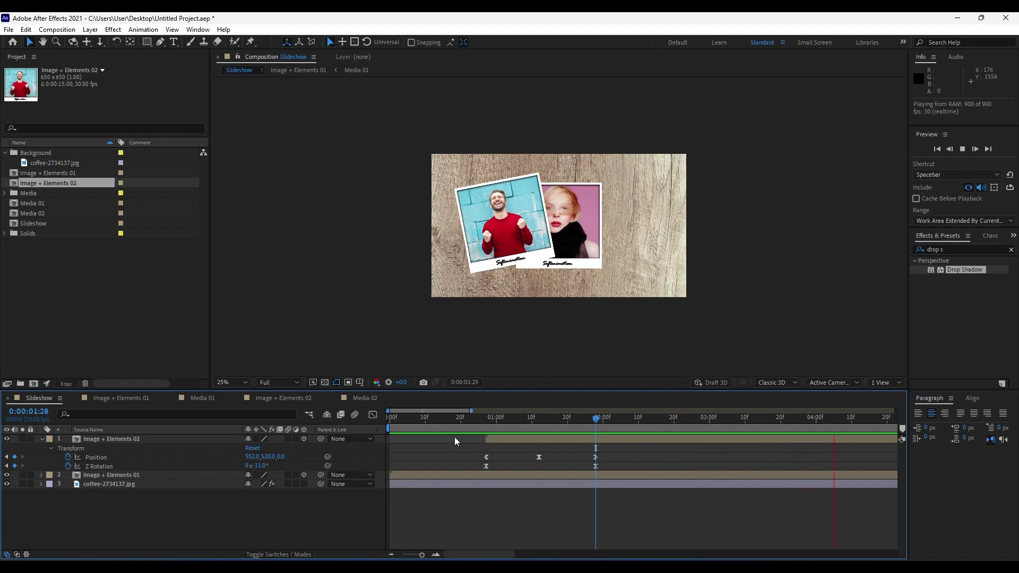
{"action": "key", "text": "space"}
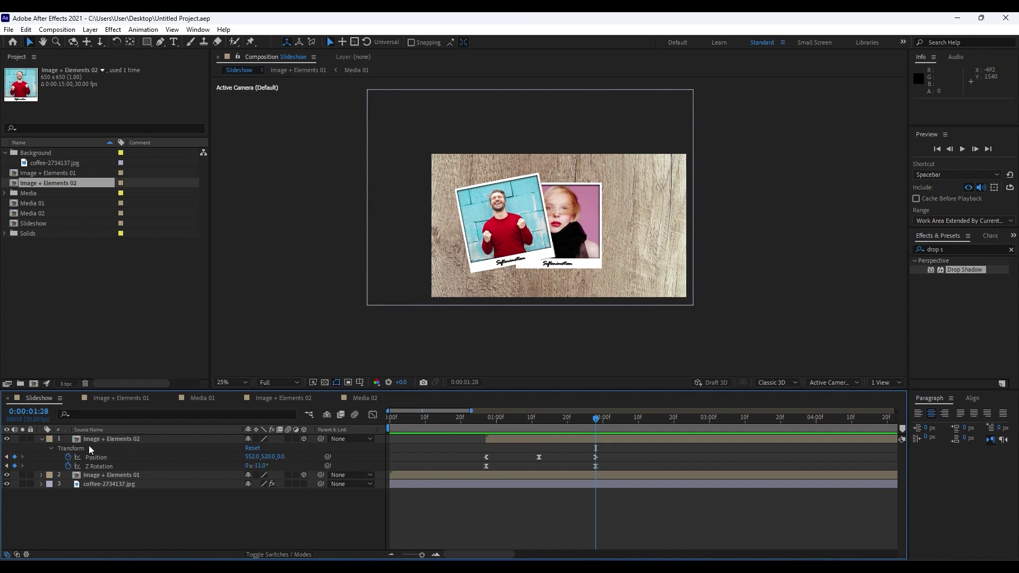
- In the Image + Elements 02 composition, change the caption to "Photo Slideshow" and reposition it to 323, 625 on the frame
{"action": "double_click", "coordinate": [109, 441]}
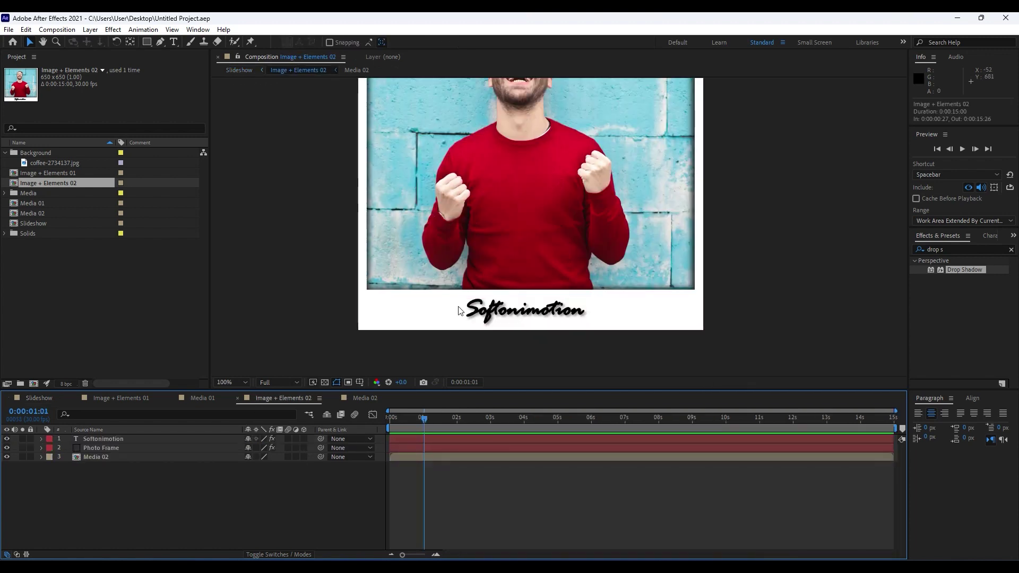
{"action": "double_click", "coordinate": [122, 439]}
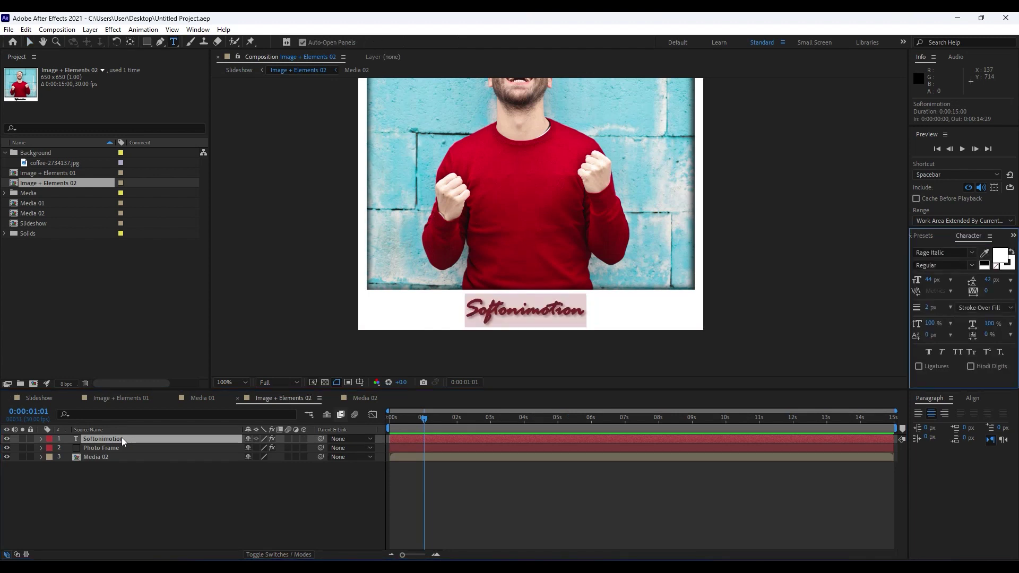
{"action": "type", "text": "Photo Slideshow"}
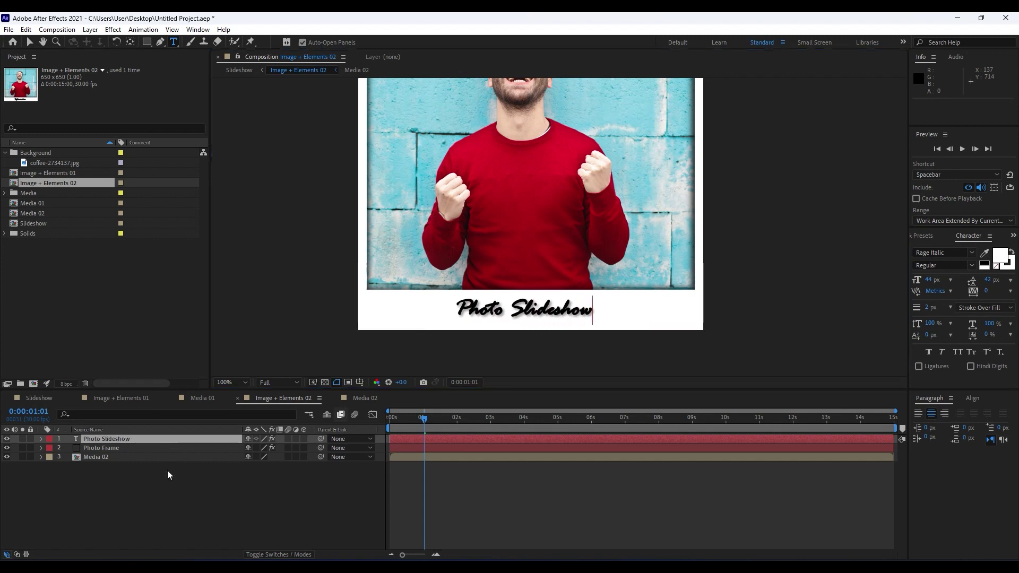
{"action": "left_click", "coordinate": [167, 471]}
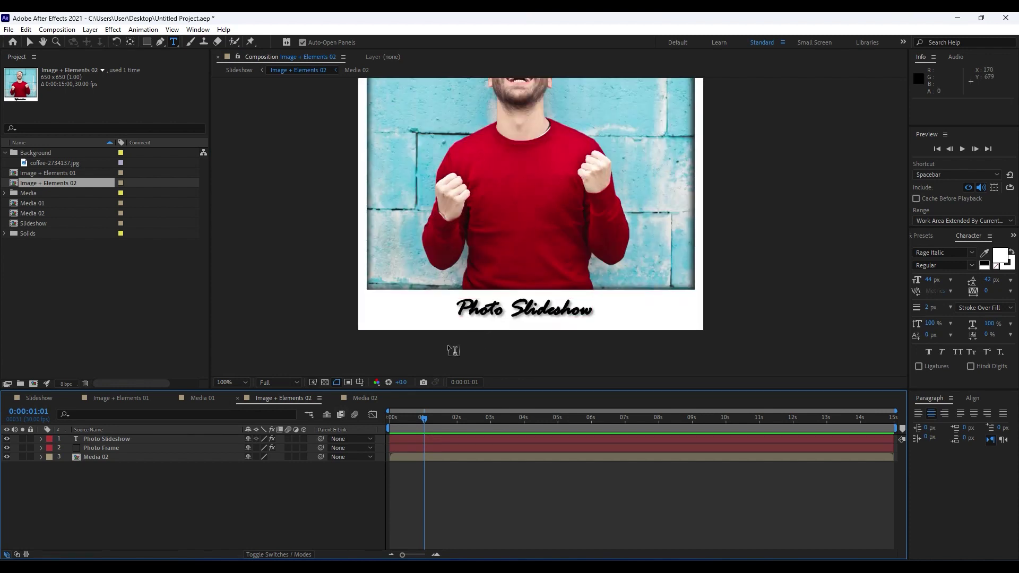
{"action": "key", "text": "v"}
{"action": "left_click", "coordinate": [123, 438]}
{"action": "left_click", "coordinate": [540, 310]}
{"action": "left_click_drag", "start_coordinate": [541, 310], "coordinate": [547, 312]}
- Return to the Slideshow composition, move to 0:00:01:29 and collapse the Image + Elements 02 layer's properties
{"action": "left_click", "coordinate": [39, 397]}
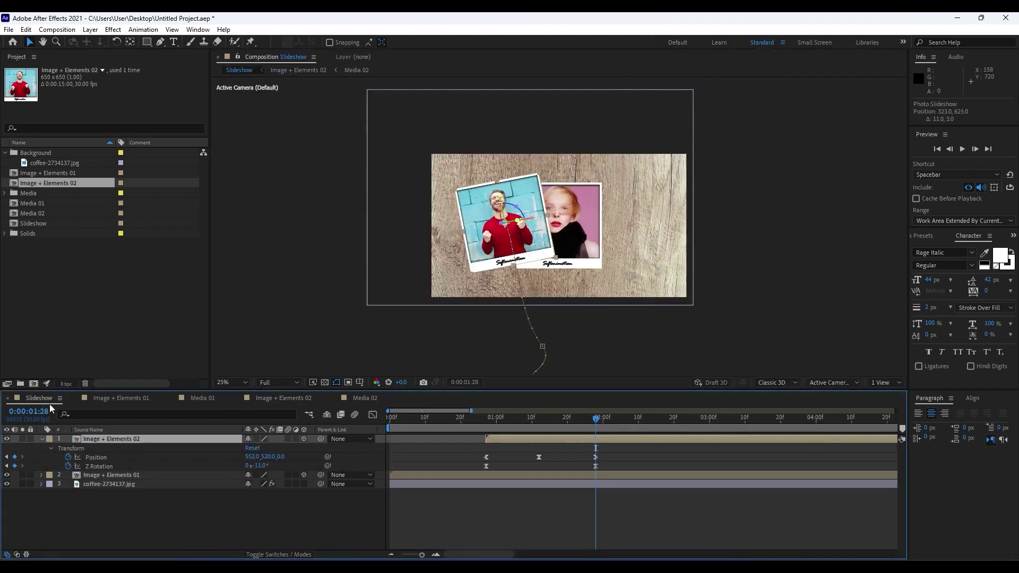
{"action": "left_click_drag", "start_coordinate": [443, 423], "coordinate": [599, 415]}
{"action": "key", "text": "period"}
{"action": "key", "text": "period"}
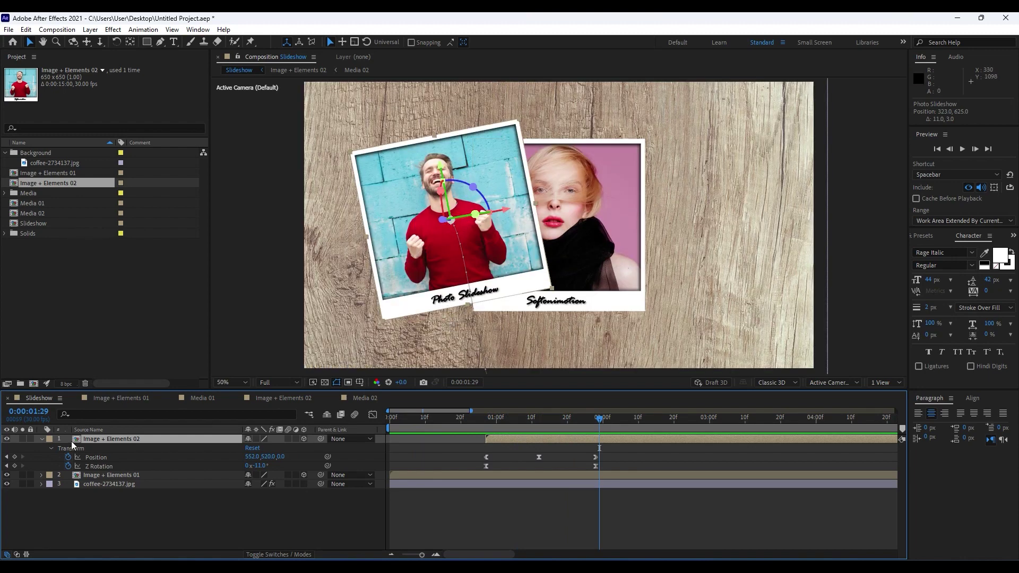
{"action": "left_click", "coordinate": [43, 439]}
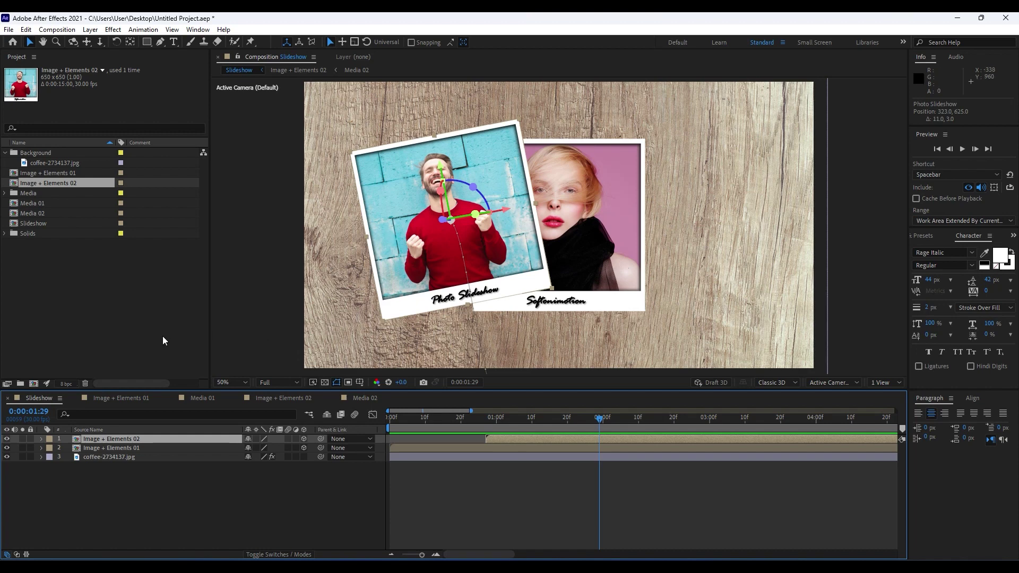
- Close the timelines of the Image + Elements 01, Media 01, Image + Elements 02 and Media 02 compositions
{"action": "left_click", "coordinate": [76, 397]}
{"action": "left_click", "coordinate": [75, 398]}
{"action": "left_click", "coordinate": [75, 397]}
{"action": "left_click", "coordinate": [75, 398]}
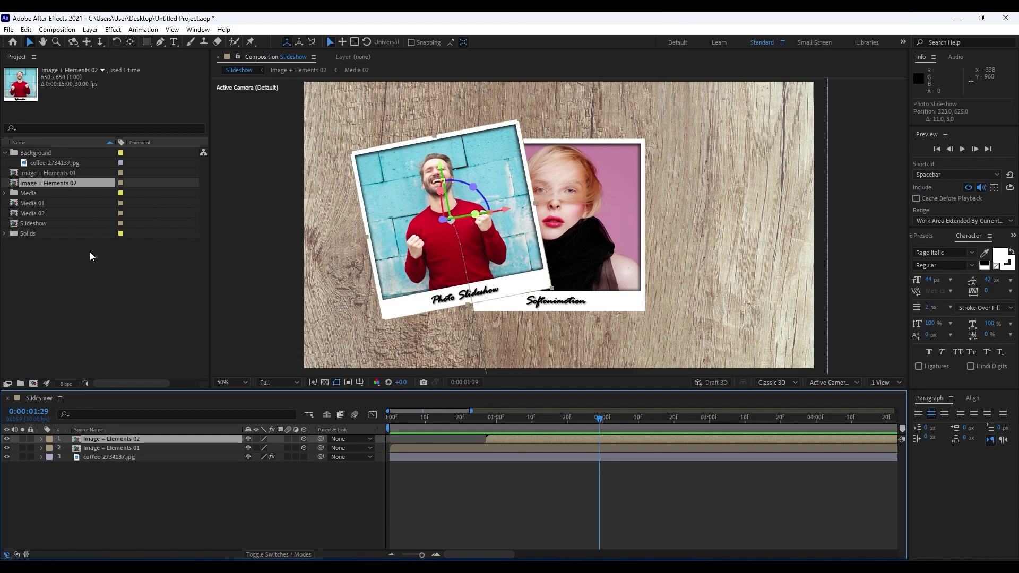
- Duplicate the Image + Elements 02 and Media 02 compositions in the project
{"action": "left_click", "coordinate": [43, 181]}
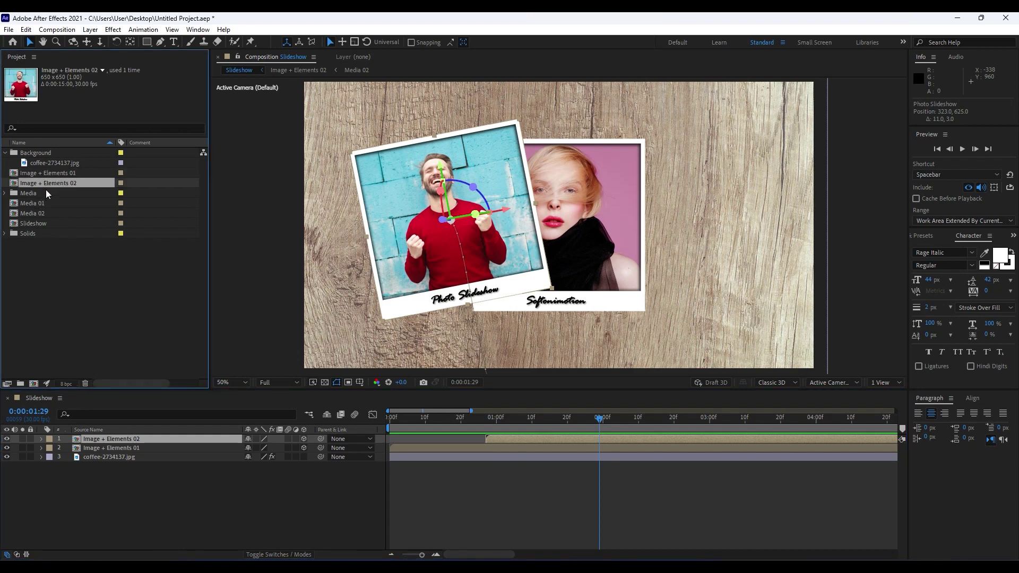
{"action": "key", "text": "ctrl+d"}
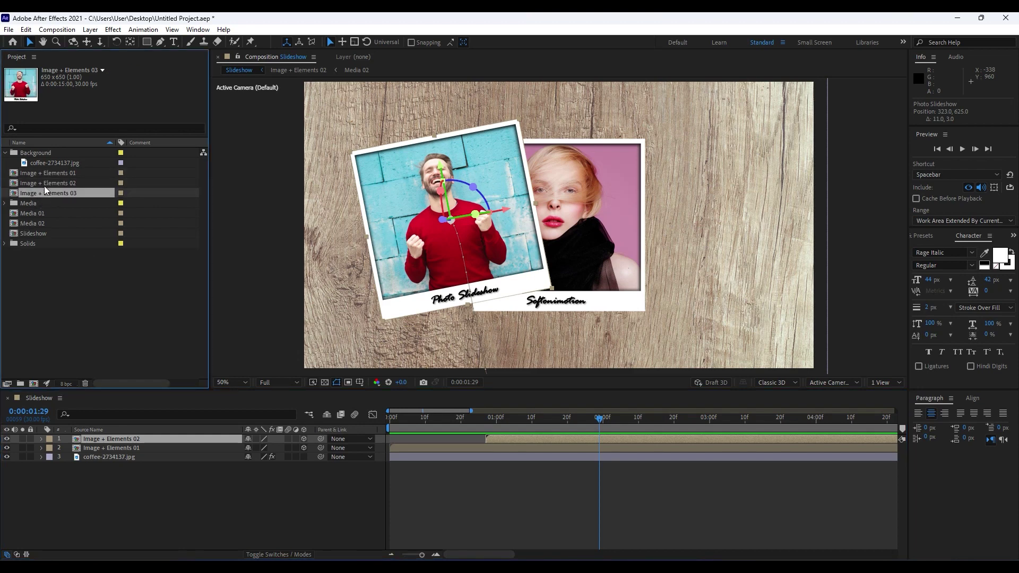
{"action": "left_click", "coordinate": [43, 224]}
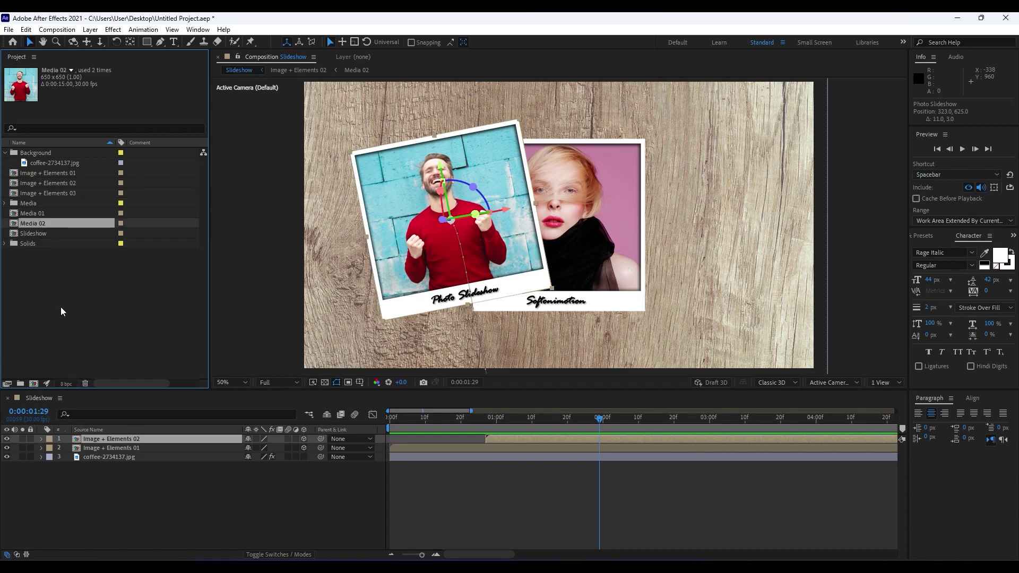
{"action": "key", "text": "ctrl+d"}
- Replace the man's photo in the Media 03 composition with the photo whose file name ends in 3808819.jpg
{"action": "double_click", "coordinate": [39, 234]}
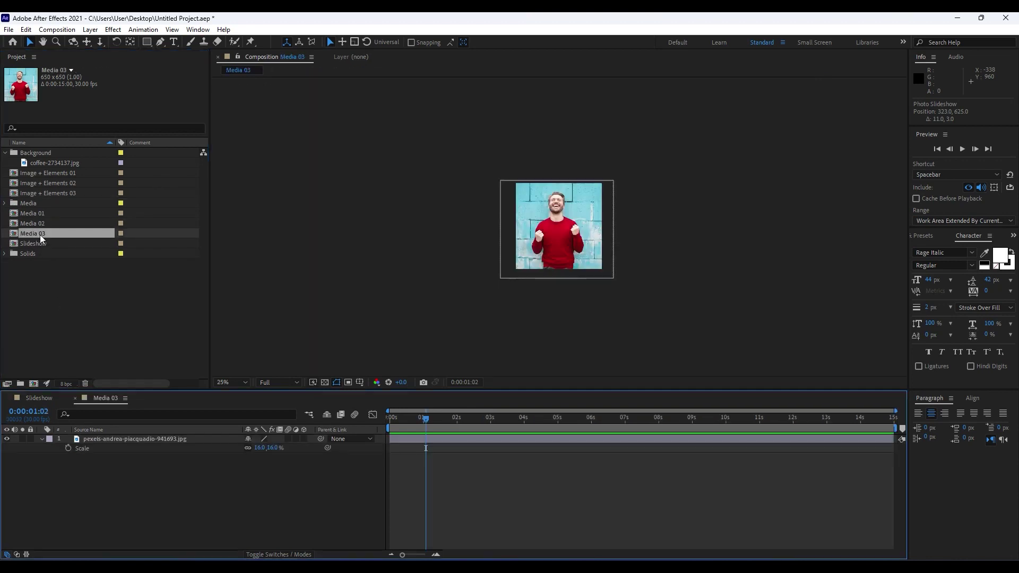
{"action": "left_click", "coordinate": [147, 443]}
{"action": "key", "text": "Delete"}
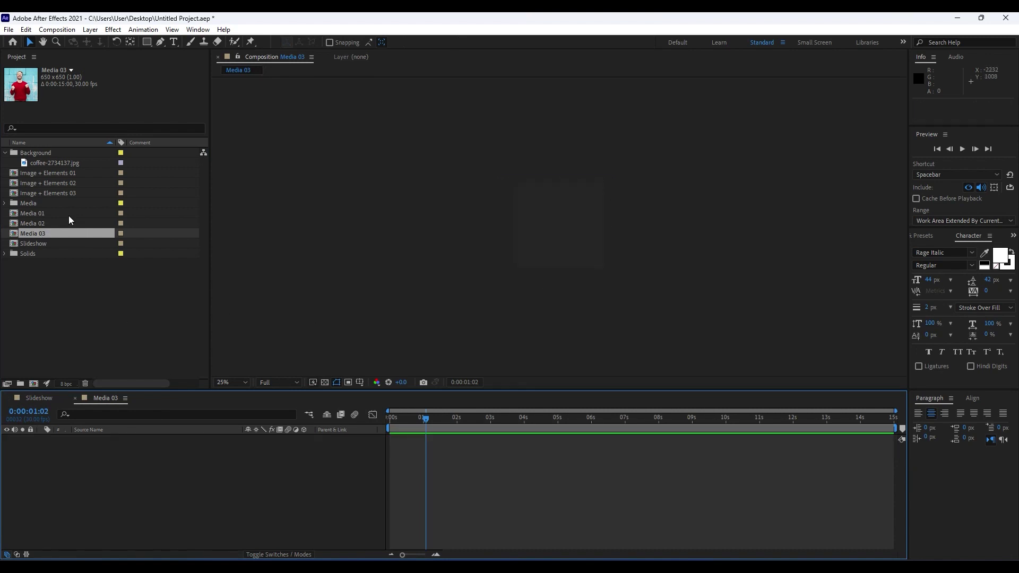
{"action": "left_click", "coordinate": [4, 203]}
{"action": "scroll", "coordinate": [79, 216], "scroll_direction": "down", "scroll_amount": 2}
{"action": "left_click", "coordinate": [78, 213]}
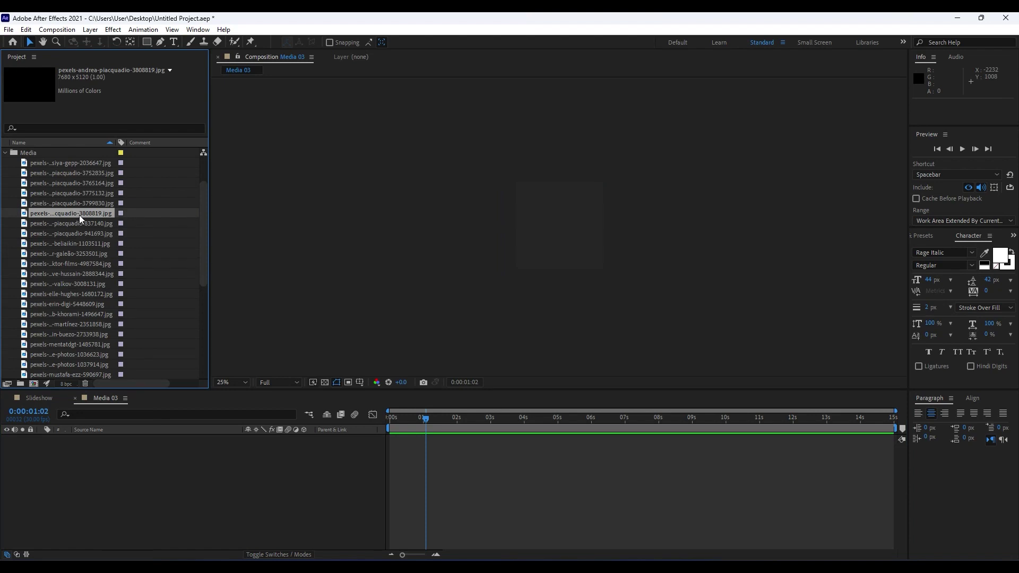
{"action": "left_click_drag", "start_coordinate": [78, 215], "coordinate": [163, 499]}
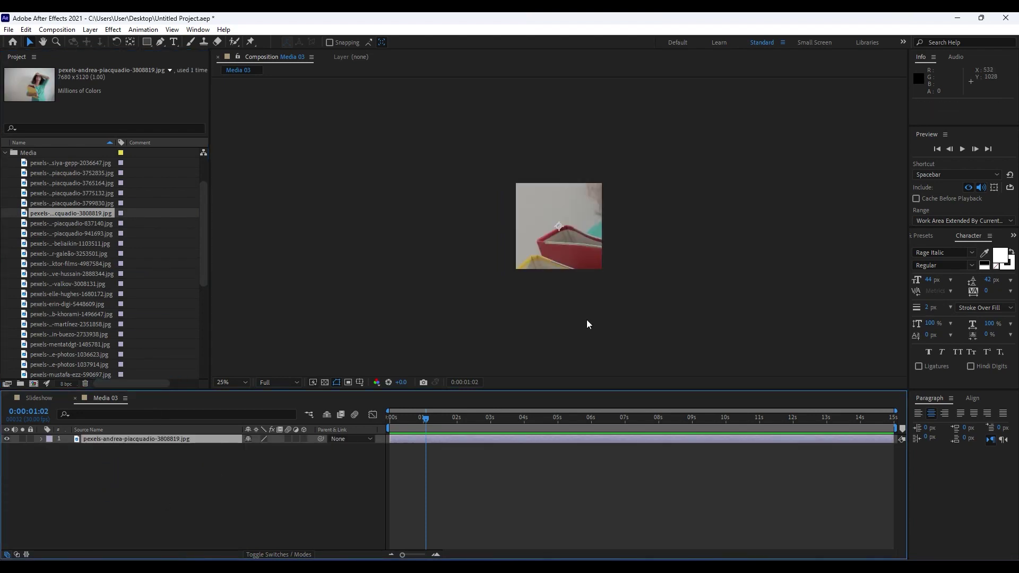
- Scale down the new photo in Media 03 and shift it to position 129, 325 to frame the woman
{"action": "key", "text": "s"}
{"action": "left_click_drag", "start_coordinate": [265, 448], "coordinate": [222, 455]}
{"action": "left_click_drag", "start_coordinate": [611, 259], "coordinate": [585, 259]}
- Duplicate the Image + Elements 02 layer in the Slideshow composition and shift the upper copy to start at 0:00:01:29
{"action": "left_click", "coordinate": [49, 399]}
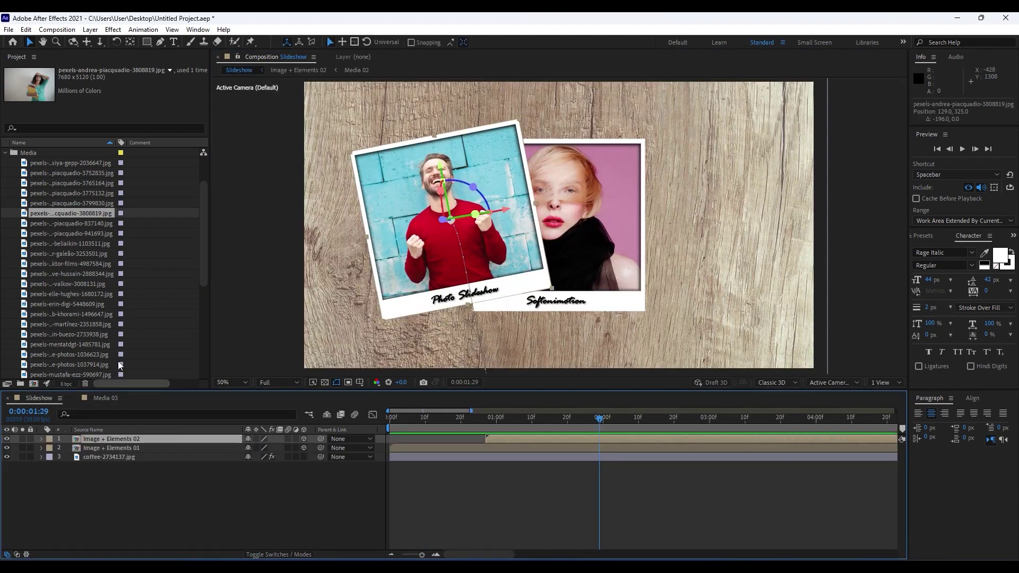
{"action": "left_click", "coordinate": [118, 486]}
{"action": "left_click", "coordinate": [109, 441]}
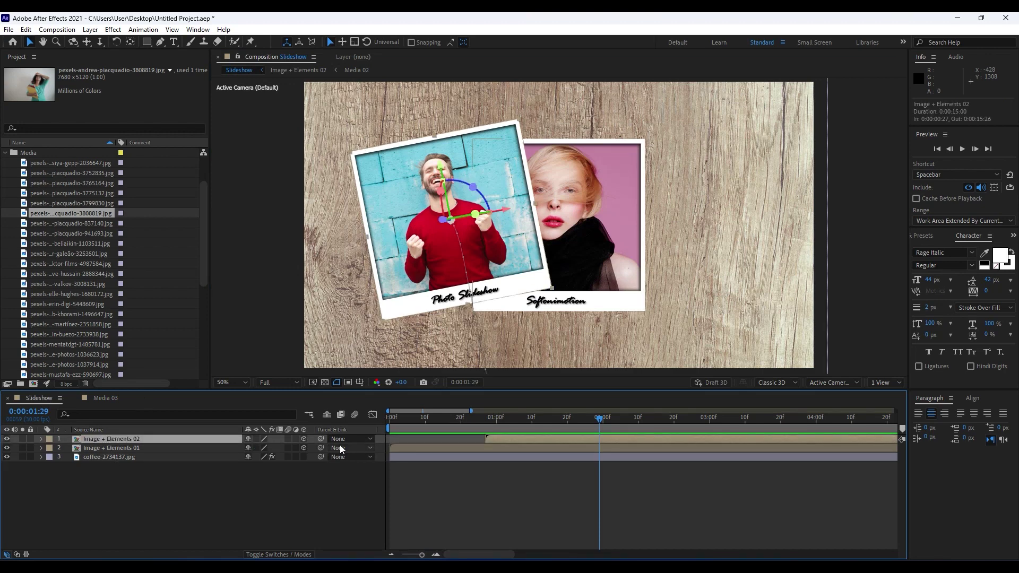
{"action": "key", "text": "ctrl+d"}
{"action": "left_click_drag", "start_coordinate": [494, 438], "coordinate": [609, 439]}
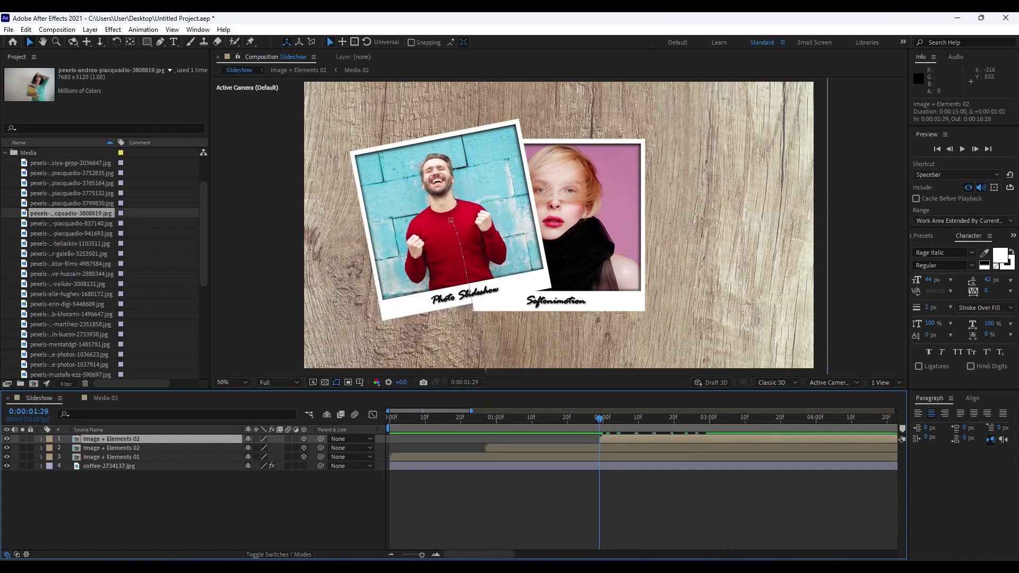
- Replace the source of the topmost Slideshow layer with the Image + Elements 03 composition
{"action": "left_click", "coordinate": [7, 152]}
{"action": "left_click", "coordinate": [64, 196]}
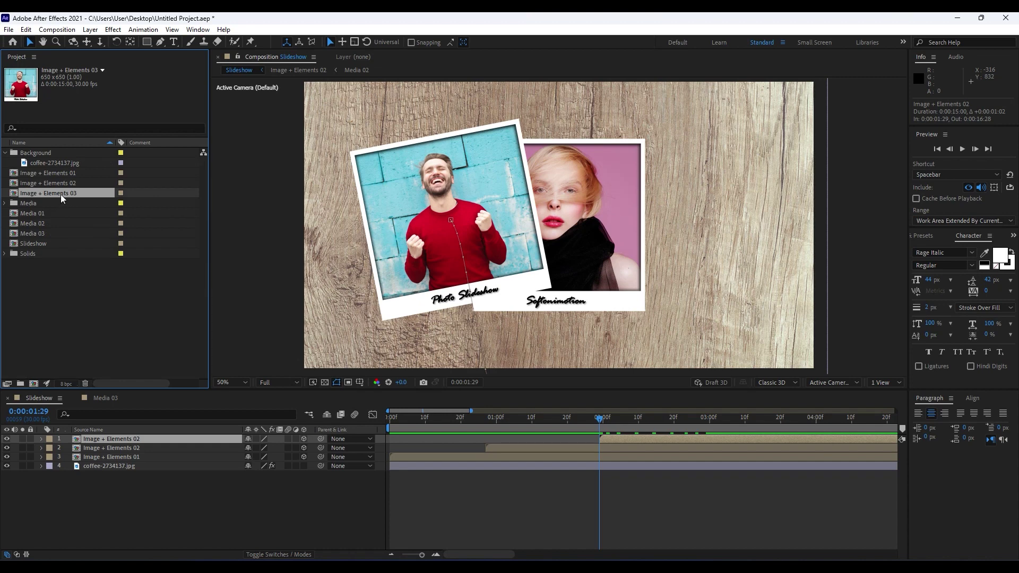
{"action": "left_click_drag", "start_coordinate": [58, 194], "coordinate": [139, 442]}
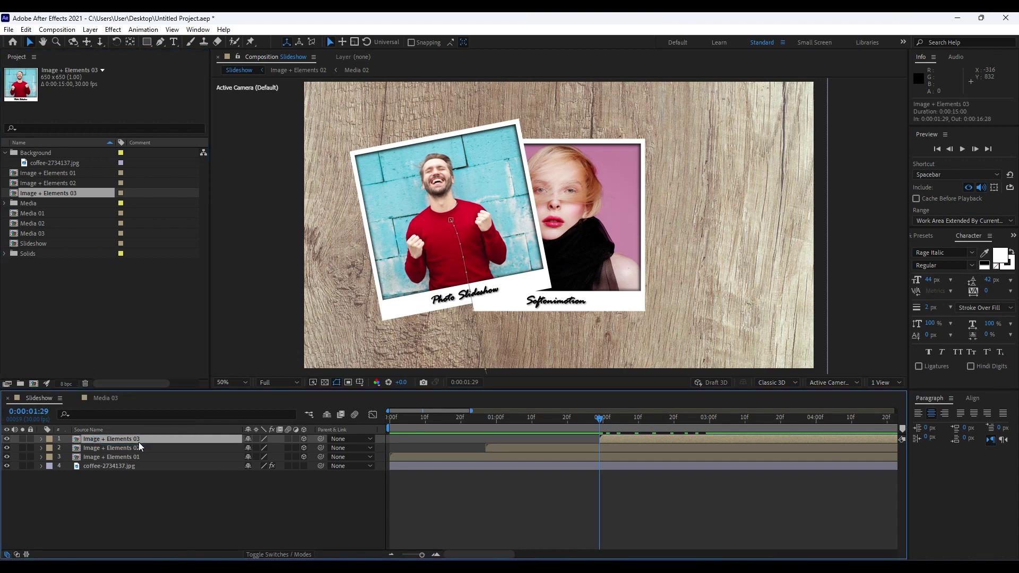
- In the Image + Elements 03 composition, replace the Media 02 layer's source with Media 03 and check the frame at 0:00:03:15
{"action": "double_click", "coordinate": [139, 442]}
{"action": "left_click", "coordinate": [94, 458]}
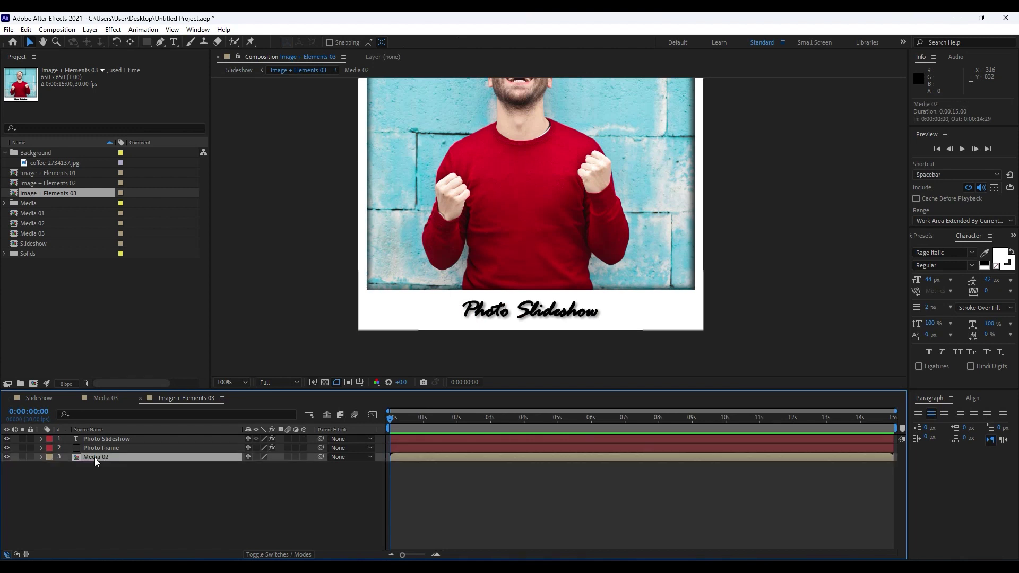
{"action": "left_click", "coordinate": [40, 234]}
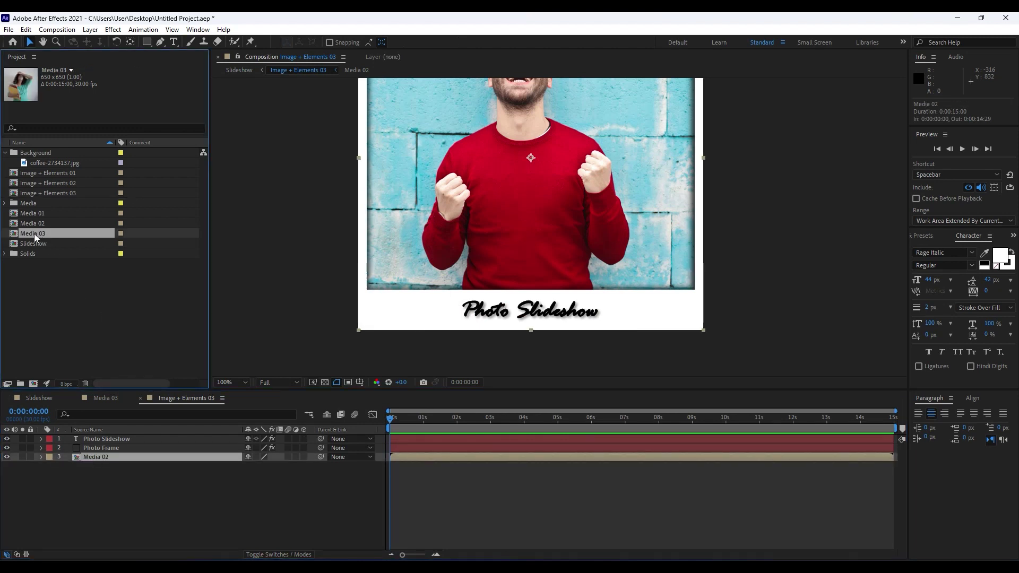
{"action": "left_click_drag", "start_coordinate": [31, 234], "coordinate": [108, 457]}
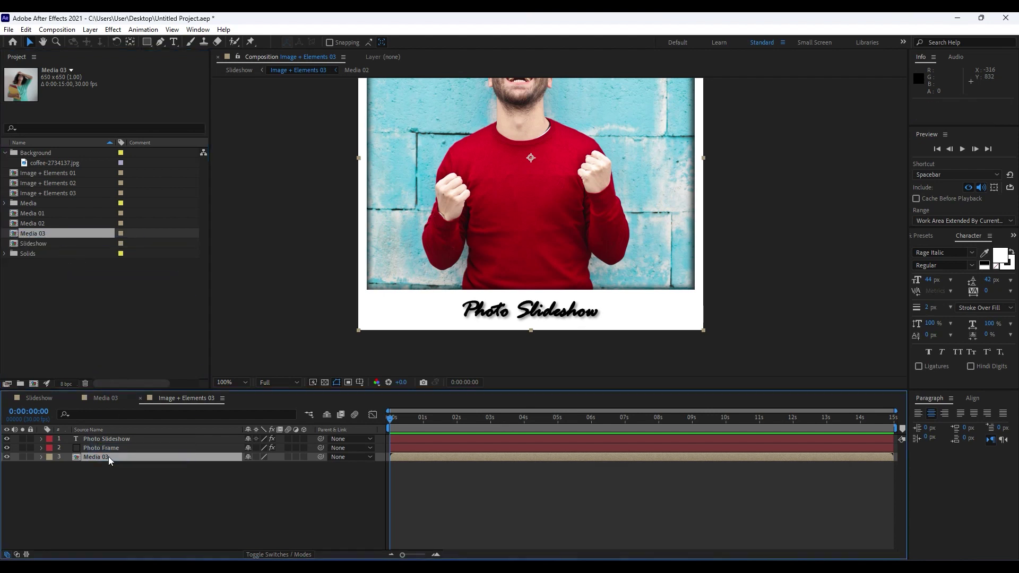
{"action": "key", "text": "comma"}
{"action": "left_click_drag", "start_coordinate": [455, 419], "coordinate": [507, 419]}
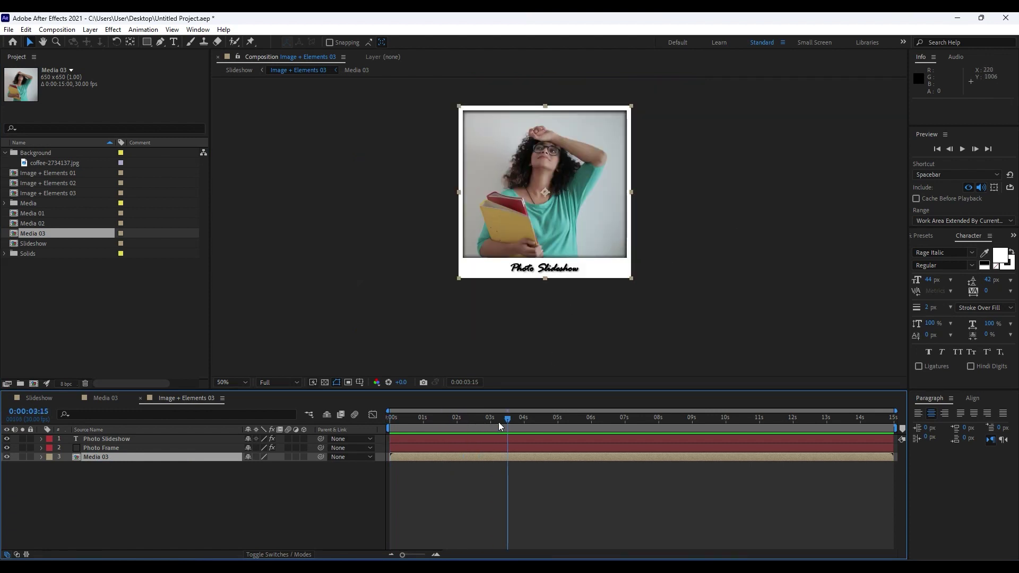
- Change the caption text in the Image + Elements 03 composition to "Beautiful Slides"
{"action": "double_click", "coordinate": [119, 438]}
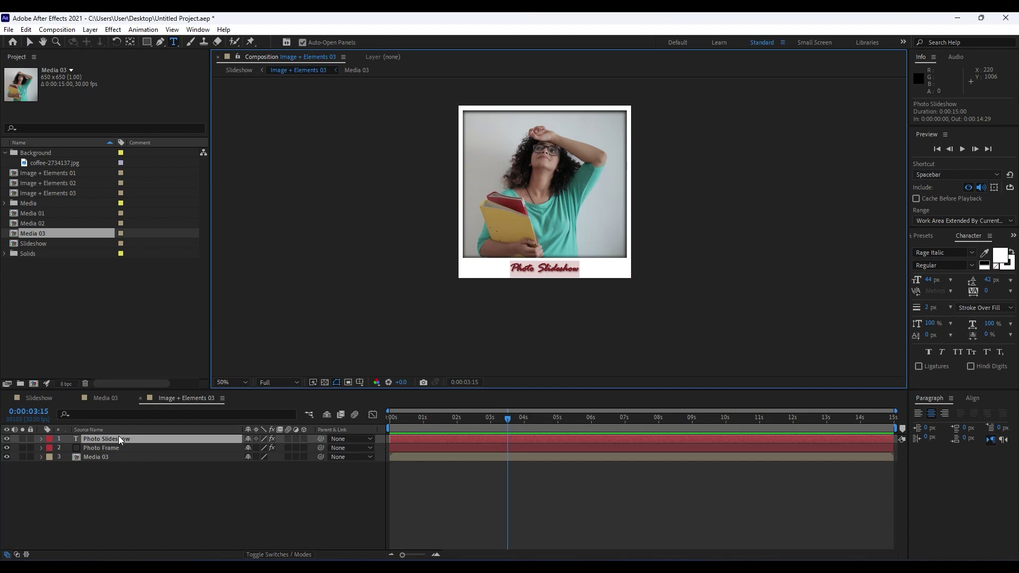
{"action": "type", "text": "Beat"}
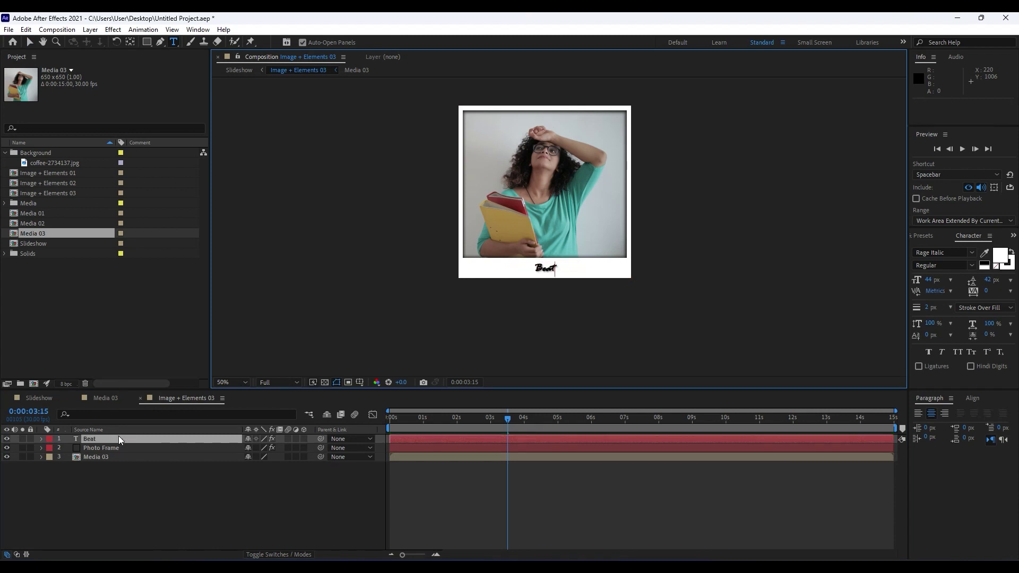
{"action": "type", "text": "iful"}
{"action": "key", "text": "BackSpace"}
{"action": "key", "text": "BackSpace"}
{"action": "key", "text": "BackSpace"}
{"action": "key", "text": "BackSpace"}
{"action": "key", "text": "BackSpace"}
{"action": "type", "text": "utiful Slides"}
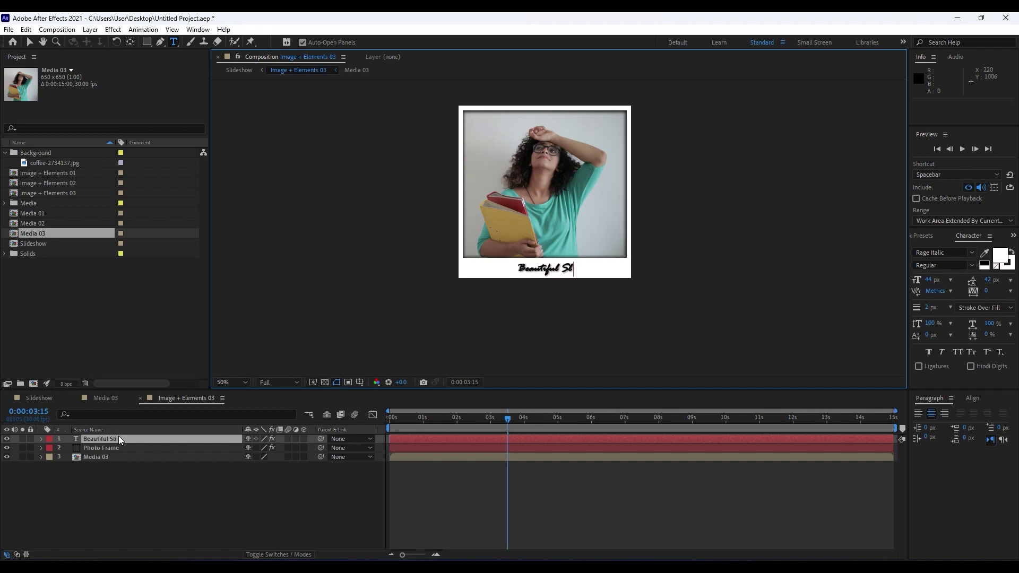
{"action": "left_click", "coordinate": [189, 504]}
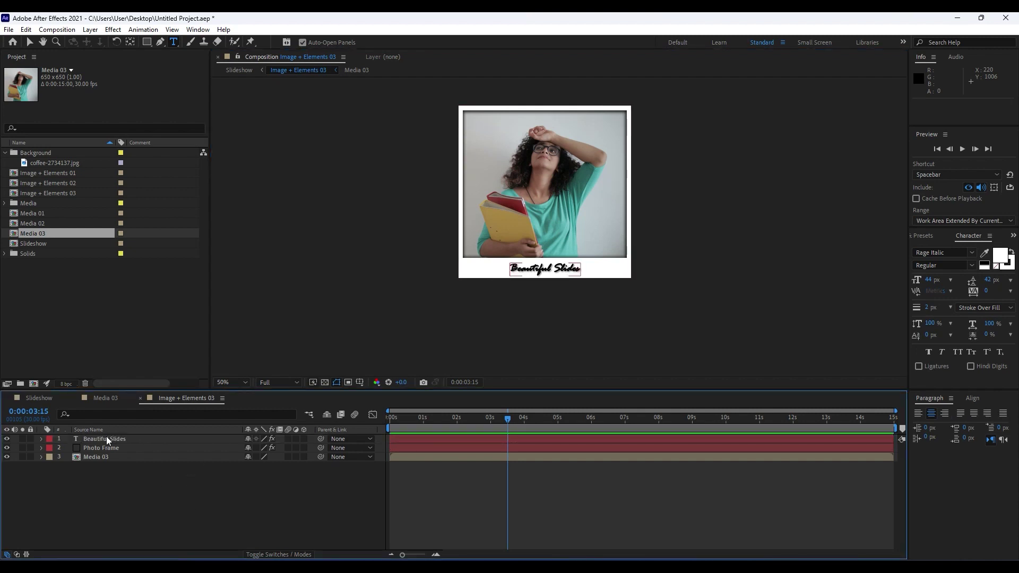
- Nudge the Beautiful Slides caption horizontally to position 307, 625 within the Polaroid frame's lower border
{"action": "left_click", "coordinate": [106, 438]}
{"action": "key", "text": "v"}
{"action": "left_click_drag", "start_coordinate": [552, 272], "coordinate": [548, 272]}
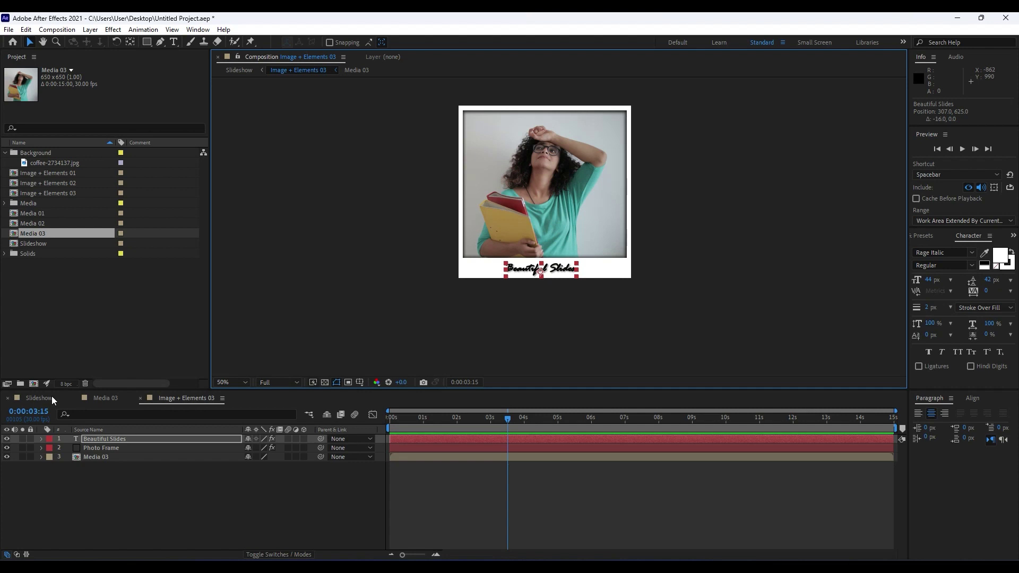
- Preview the Slideshow composition and scrub through the third photo's entrance to about 0:00:02:24
{"action": "left_click", "coordinate": [53, 396]}
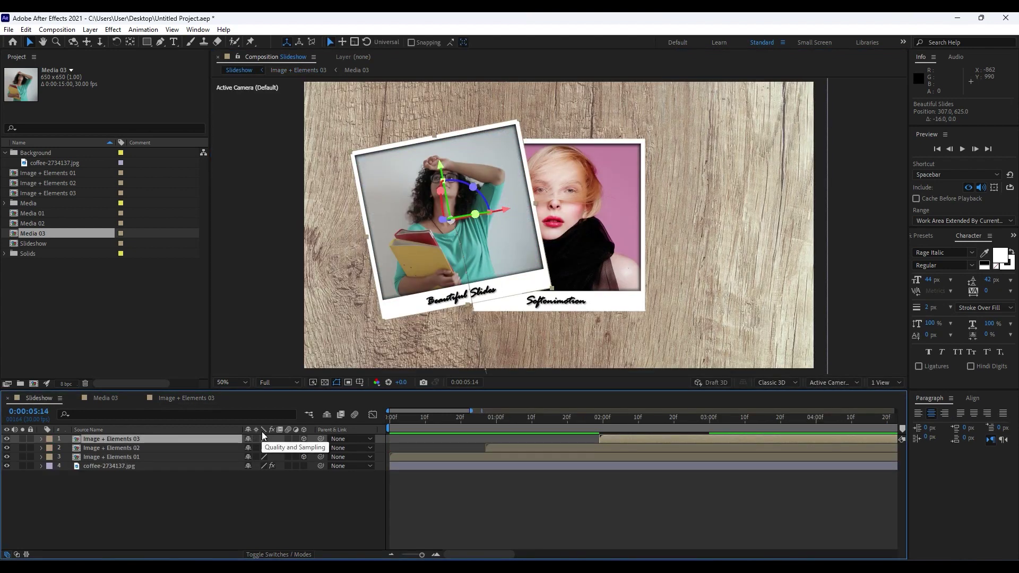
{"action": "key", "text": "space"}
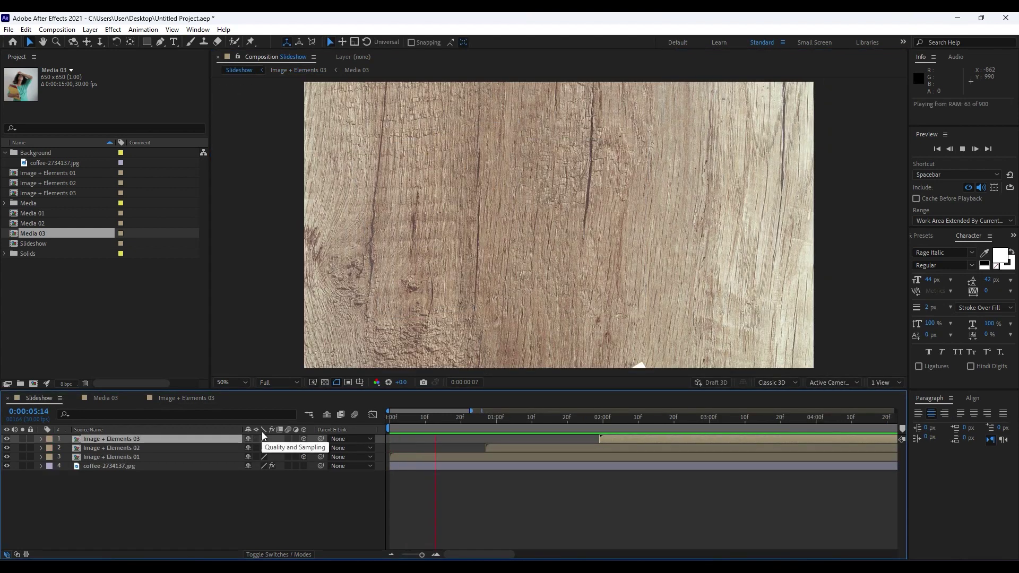
{"action": "left_click_drag", "start_coordinate": [620, 418], "coordinate": [685, 418]}
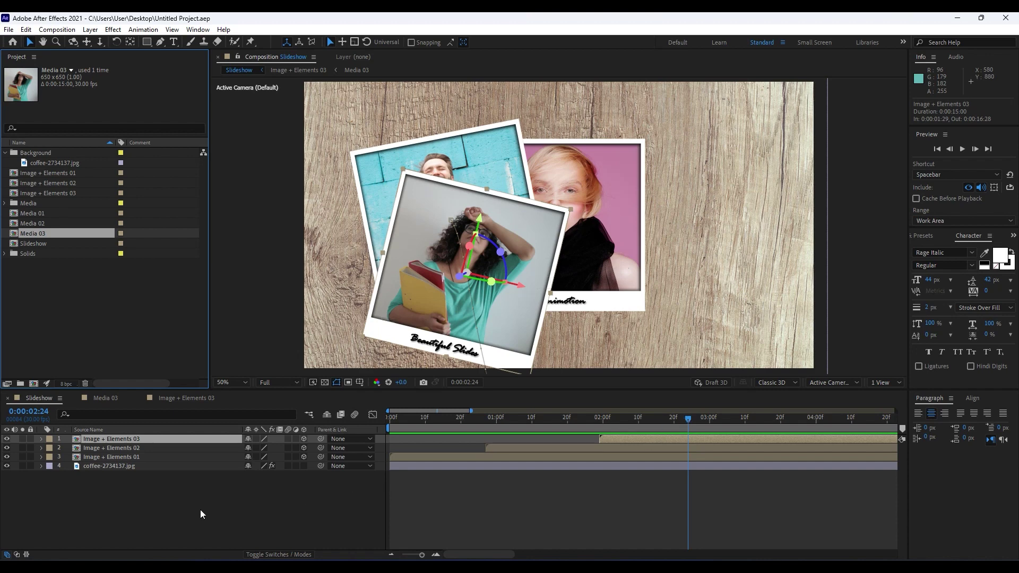
- Move the first Position keyframe of the Image + Elements 03 layer at 0:00:01:29 to 2146, 64, -1000, outside the upper right of the frame
{"action": "left_click", "coordinate": [117, 438]}
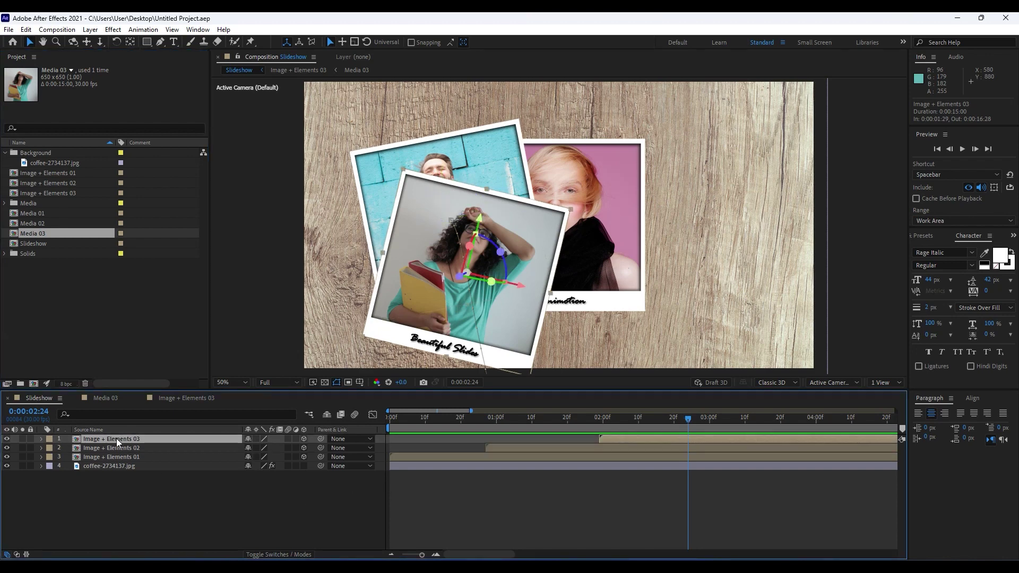
{"action": "key", "text": "u"}
{"action": "mouse_move", "coordinate": [606, 418]}
{"action": "left_mouse_down"}
{"action": "mouse_move", "coordinate": [616, 424]}
{"action": "mouse_move", "coordinate": [588, 423]}
{"action": "mouse_move", "coordinate": [597, 422]}
{"action": "left_mouse_up"}
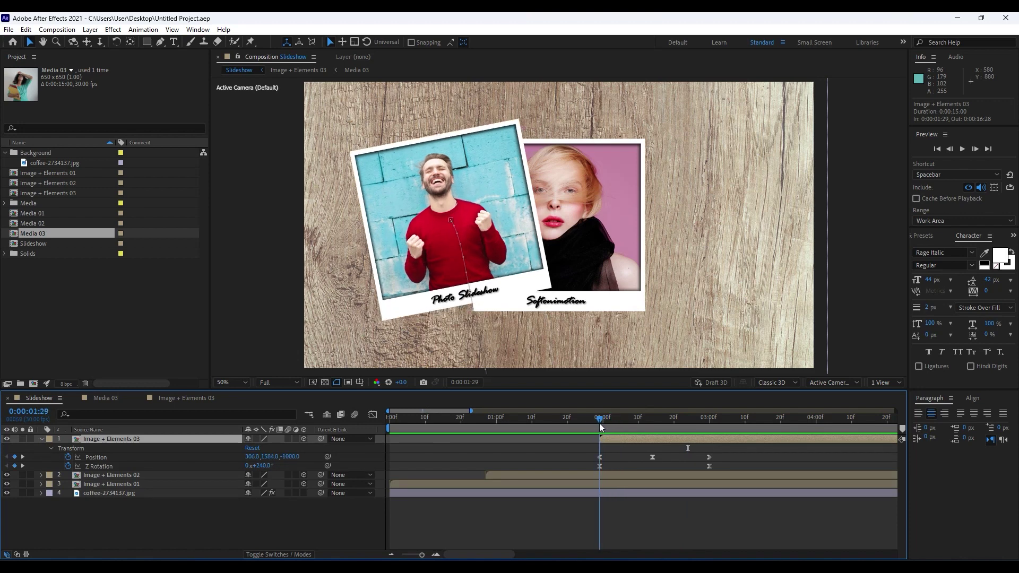
{"action": "left_click", "coordinate": [98, 460]}
{"action": "left_click", "coordinate": [123, 524]}
{"action": "left_click", "coordinate": [103, 456]}
{"action": "mouse_move", "coordinate": [600, 420]}
{"action": "left_mouse_down"}
{"action": "mouse_move", "coordinate": [610, 422]}
{"action": "mouse_move", "coordinate": [599, 423]}
{"action": "left_mouse_up"}
{"action": "key", "text": "comma"}
{"action": "key", "text": "comma"}
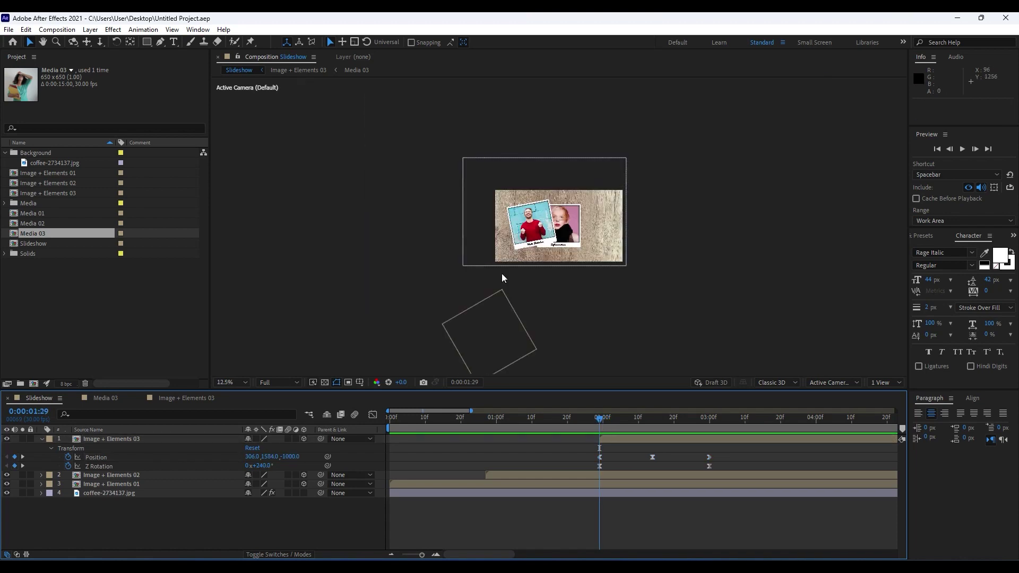
{"action": "left_click_drag", "start_coordinate": [492, 346], "coordinate": [687, 181]}
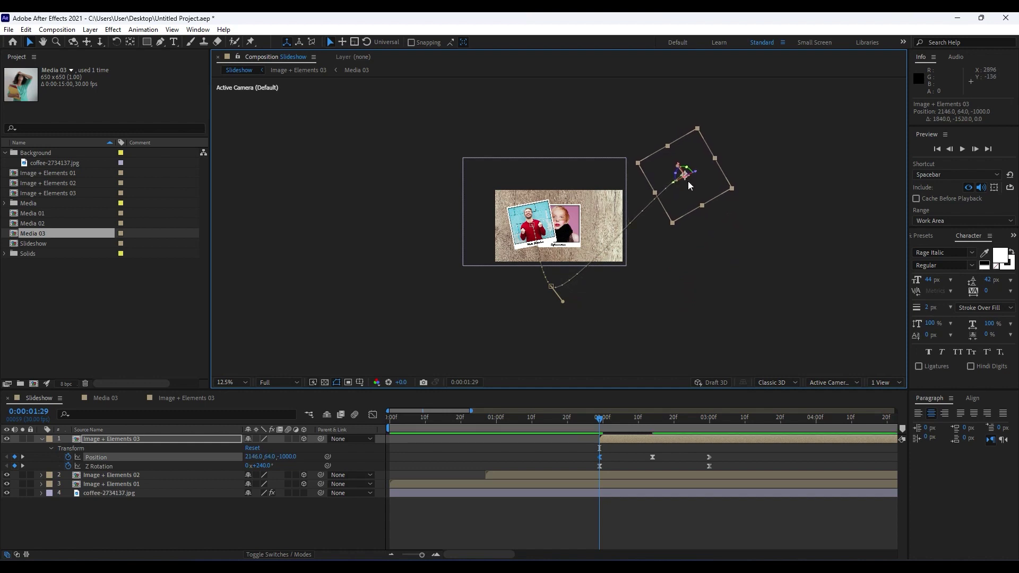
- Set the middle Position keyframe at 0:00:02:14 to Linear temporal interpolation and move it above the frame to 1364.2, -473.9, 0
{"action": "key", "text": "k"}
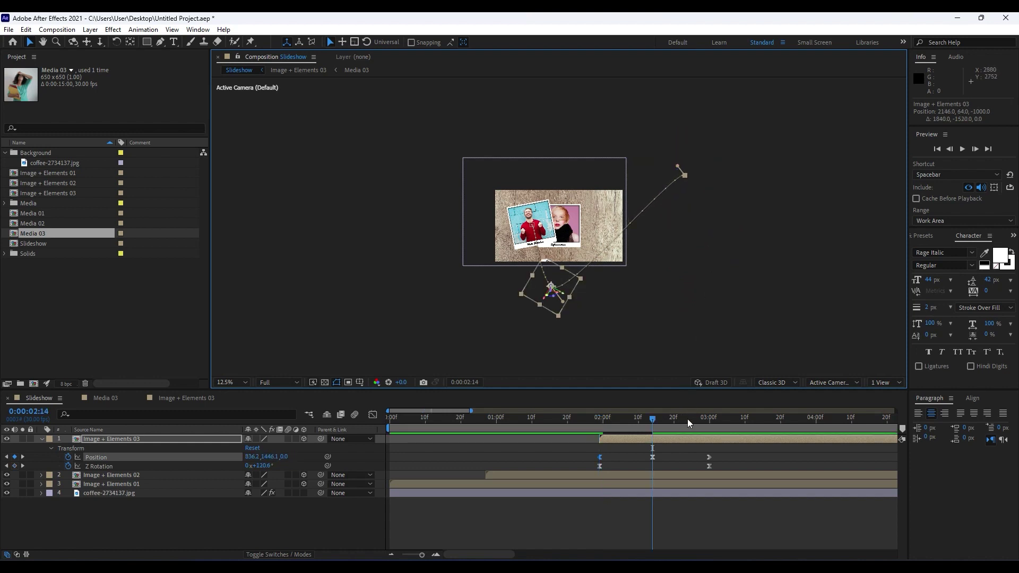
{"action": "left_click", "coordinate": [663, 453]}
{"action": "left_click", "coordinate": [652, 457]}
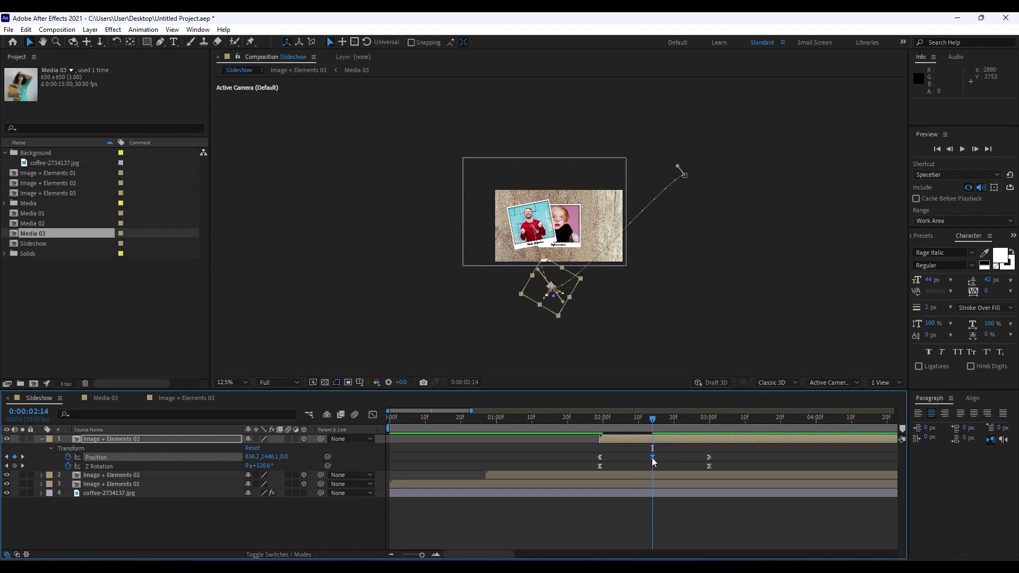
{"action": "right_click", "coordinate": [651, 457]}
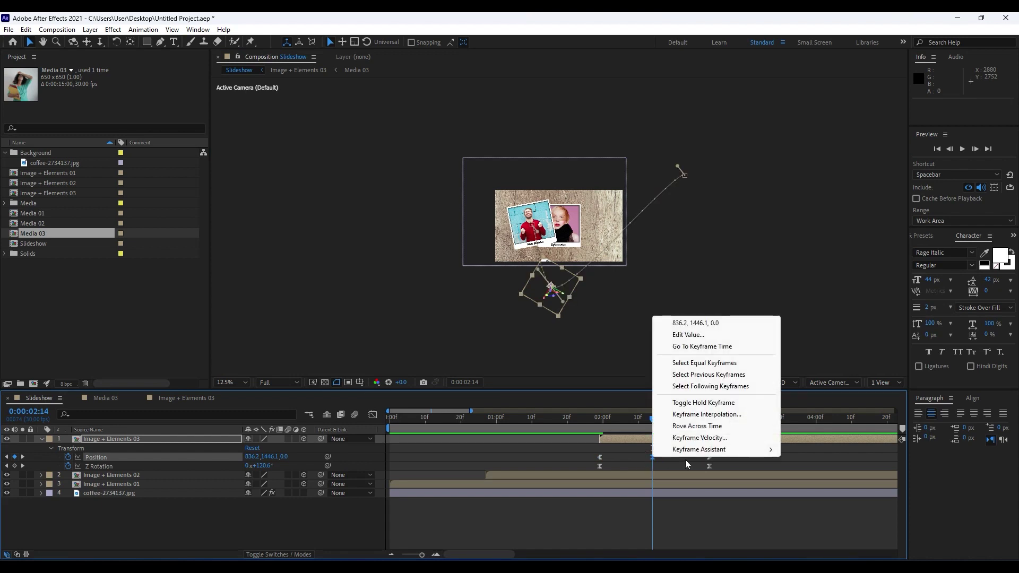
{"action": "left_click", "coordinate": [708, 415]}
{"action": "left_click", "coordinate": [529, 239]}
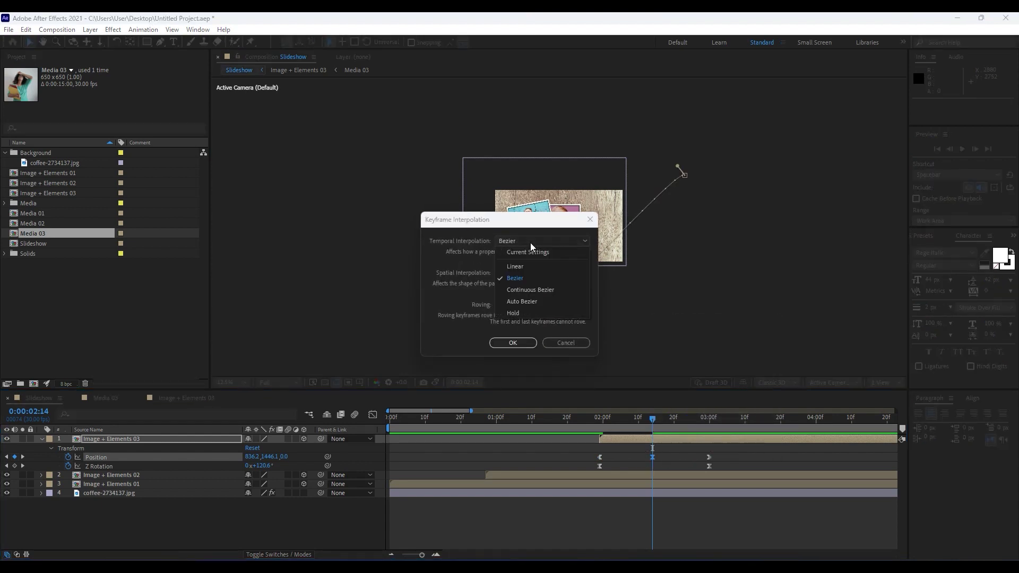
{"action": "left_click", "coordinate": [527, 265]}
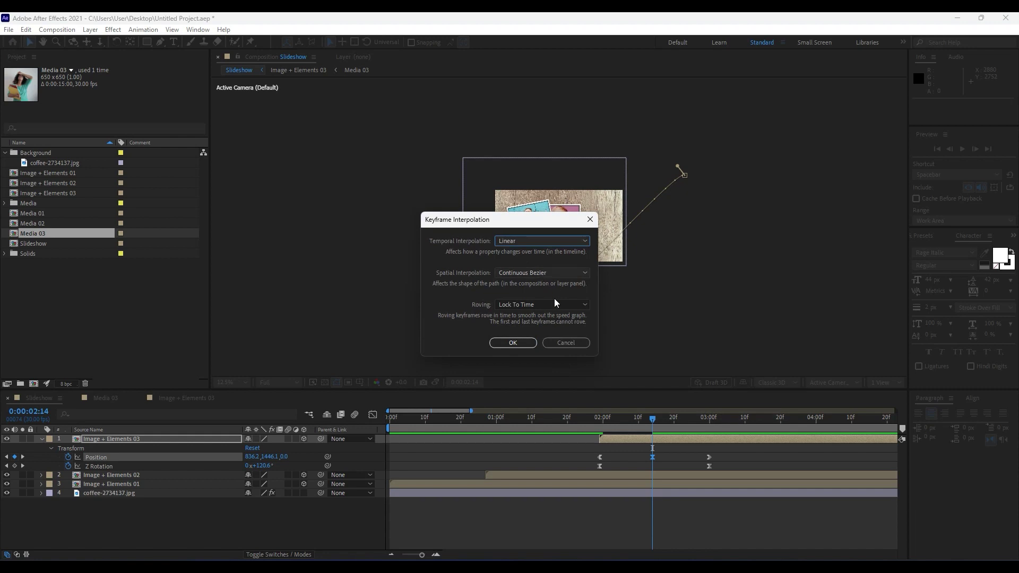
{"action": "left_click", "coordinate": [513, 344]}
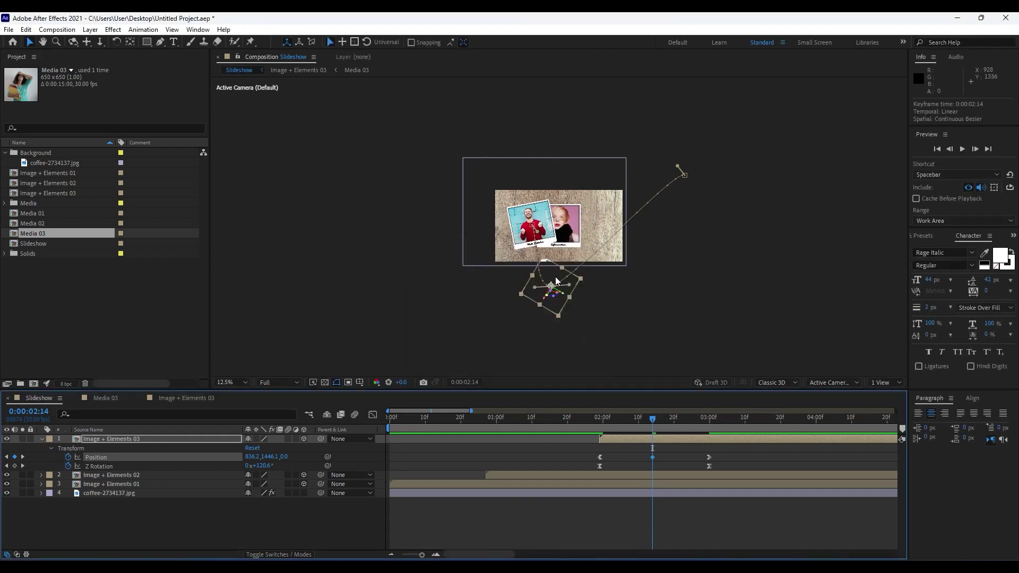
{"action": "left_click_drag", "start_coordinate": [552, 275], "coordinate": [586, 147]}
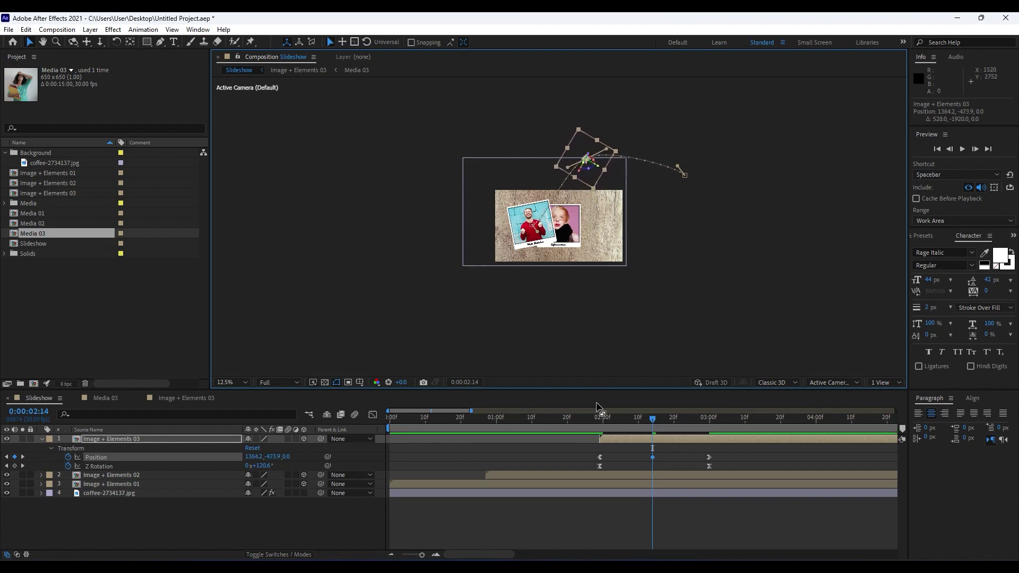
- Move the Image + Elements 03 layer's final Position keyframe at 0:00:03:00 to 1416, 520, 0
{"action": "key", "text": "k"}
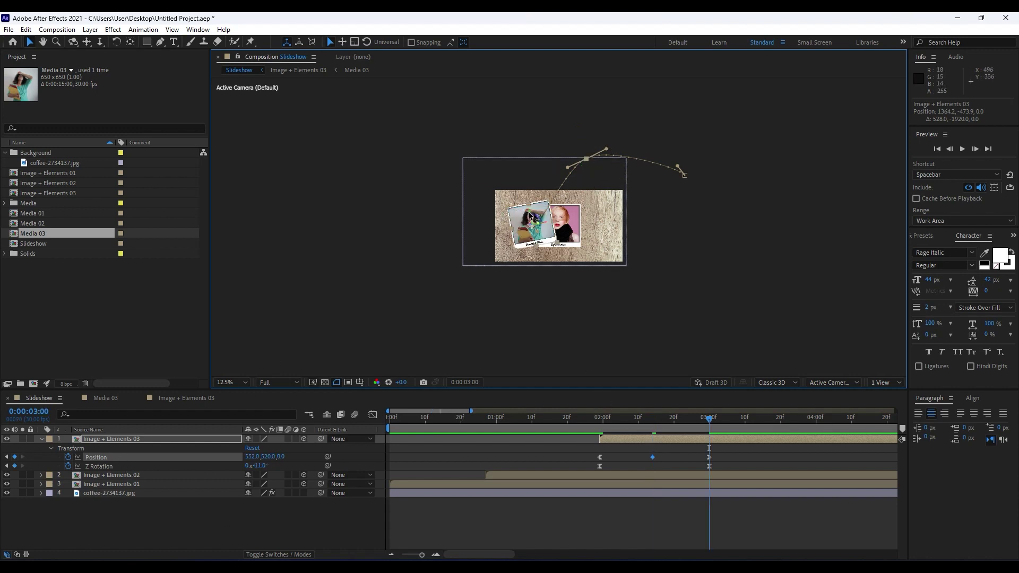
{"action": "key", "text": "period"}
{"action": "left_click_drag", "start_coordinate": [530, 237], "coordinate": [645, 240]}
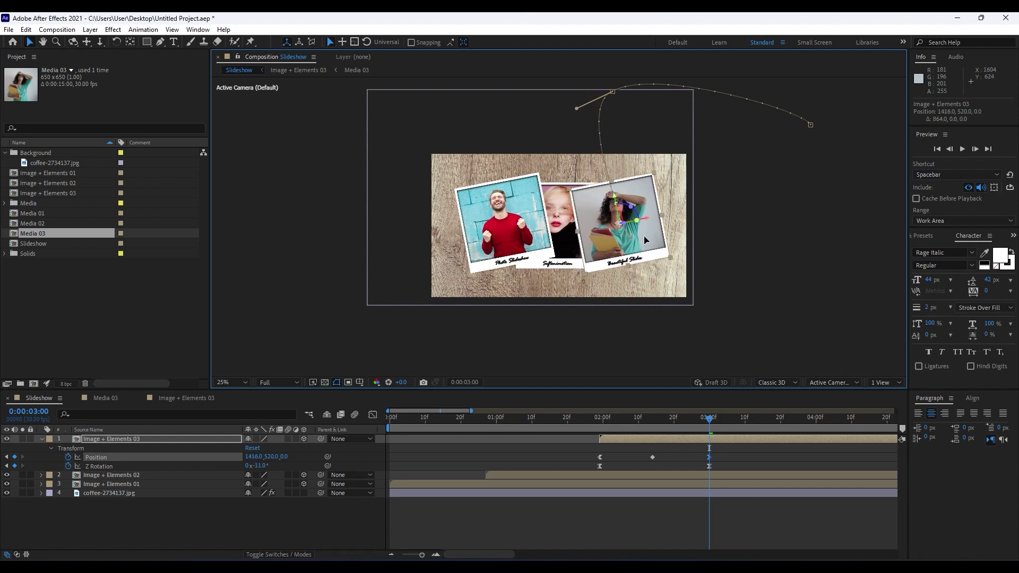
- Set the Image + Elements 03 layer's Z Rotation to 11° at 0:00:03:00 and preview the animation
{"action": "left_click", "coordinate": [106, 466]}
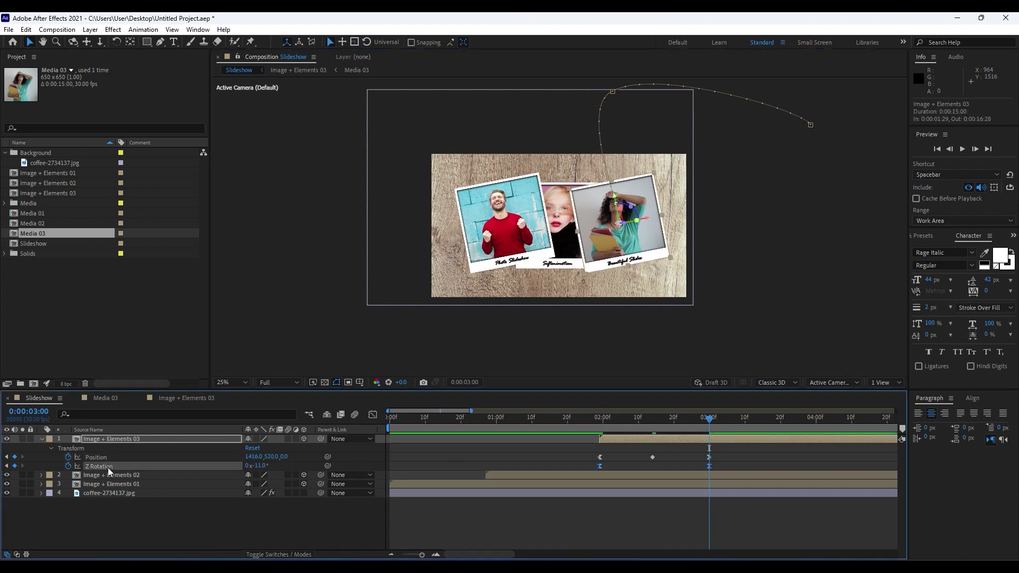
{"action": "left_click", "coordinate": [203, 505]}
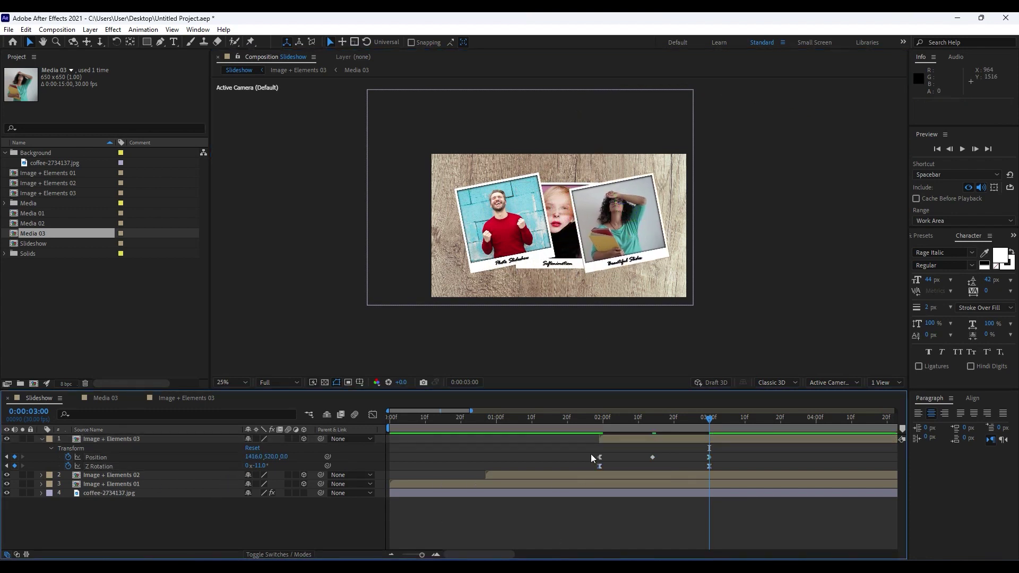
{"action": "left_click", "coordinate": [259, 465]}
{"action": "type", "text": "11"}
{"action": "key", "text": "Return"}
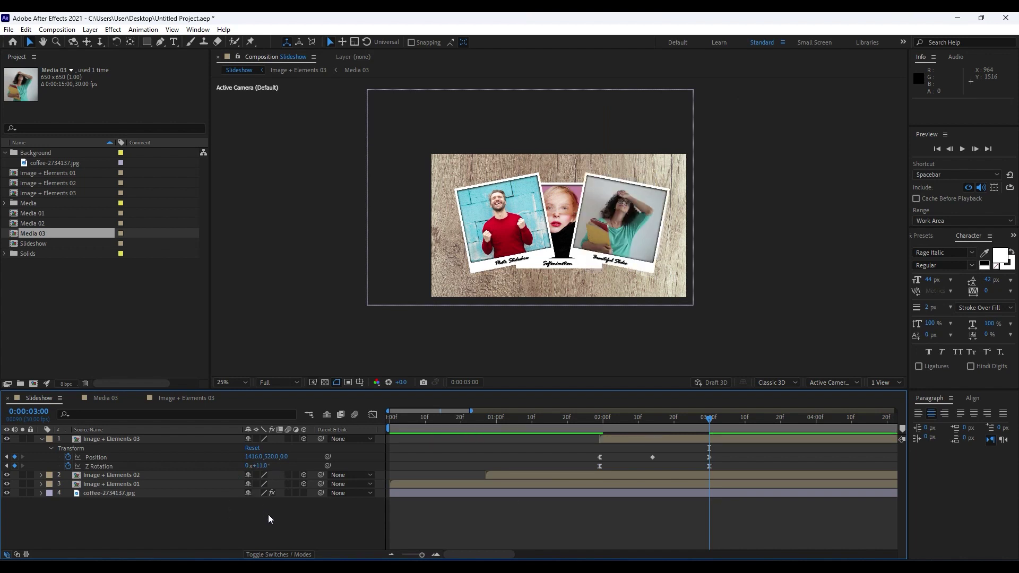
{"action": "key", "text": "space"}
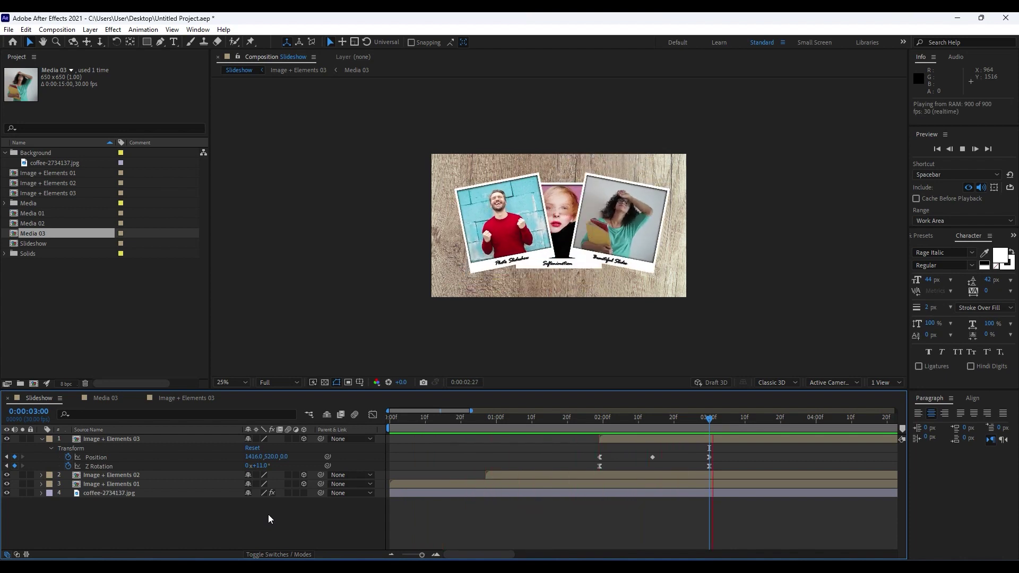
{"action": "key", "text": "space"}
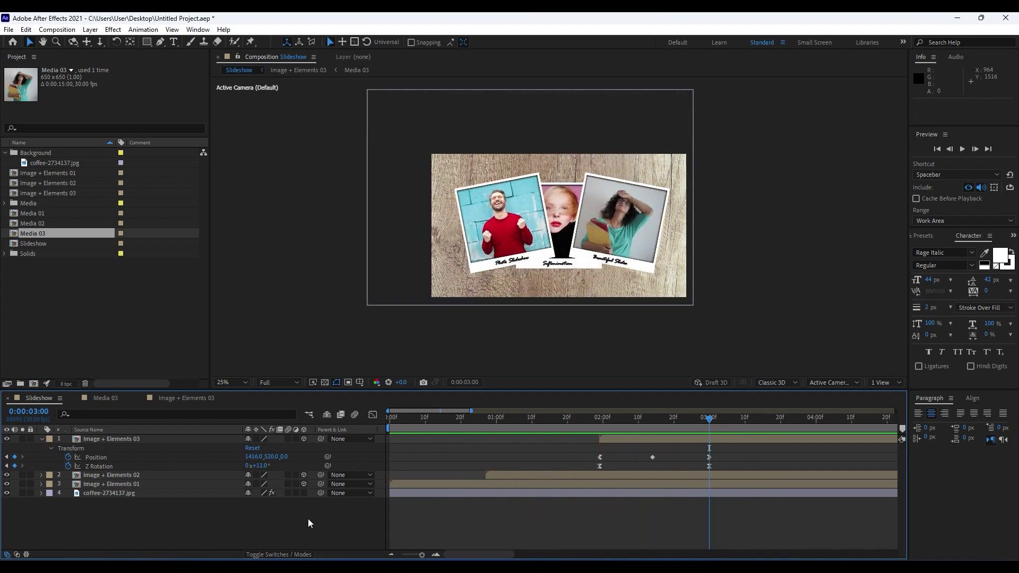
- Set the Z value of the Image + Elements 03 layer's final Position keyframe to -151 and preview the entrance
{"action": "key", "text": "j"}
{"action": "left_click_drag", "start_coordinate": [654, 415], "coordinate": [708, 425]}
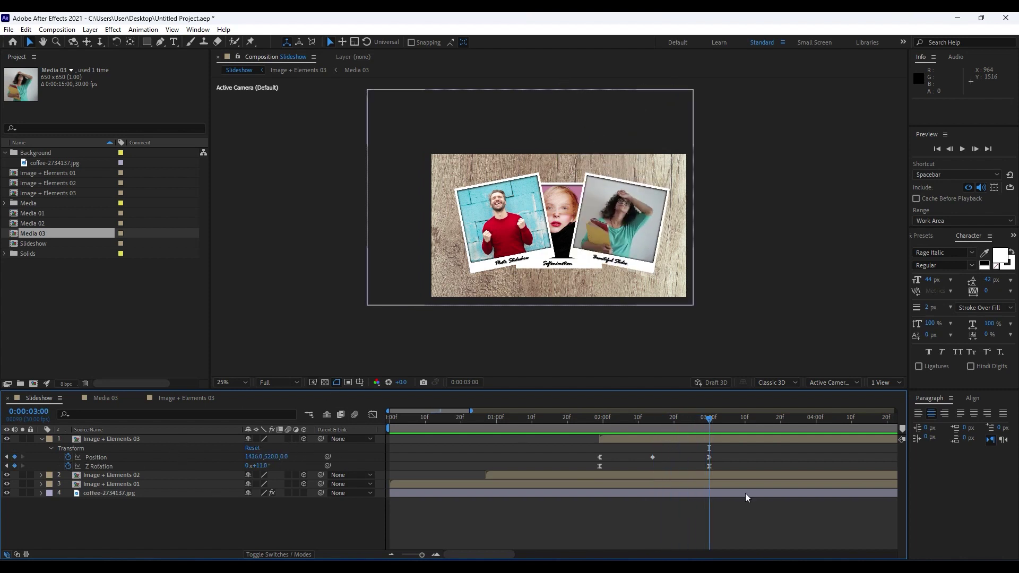
{"action": "left_click_drag", "start_coordinate": [285, 456], "coordinate": [210, 462]}
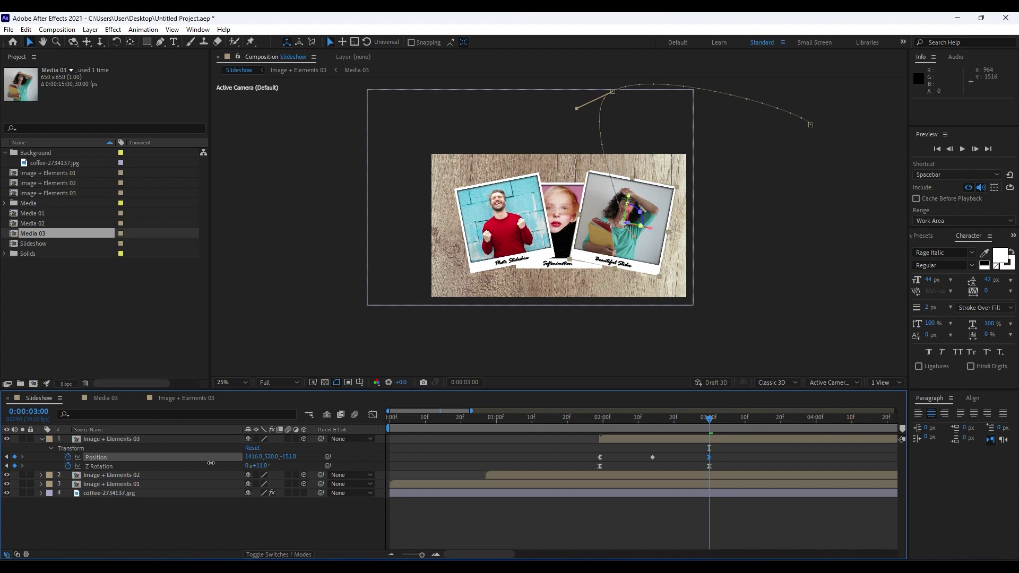
{"action": "left_click_drag", "start_coordinate": [674, 422], "coordinate": [704, 432]}
{"action": "key", "text": "space"}
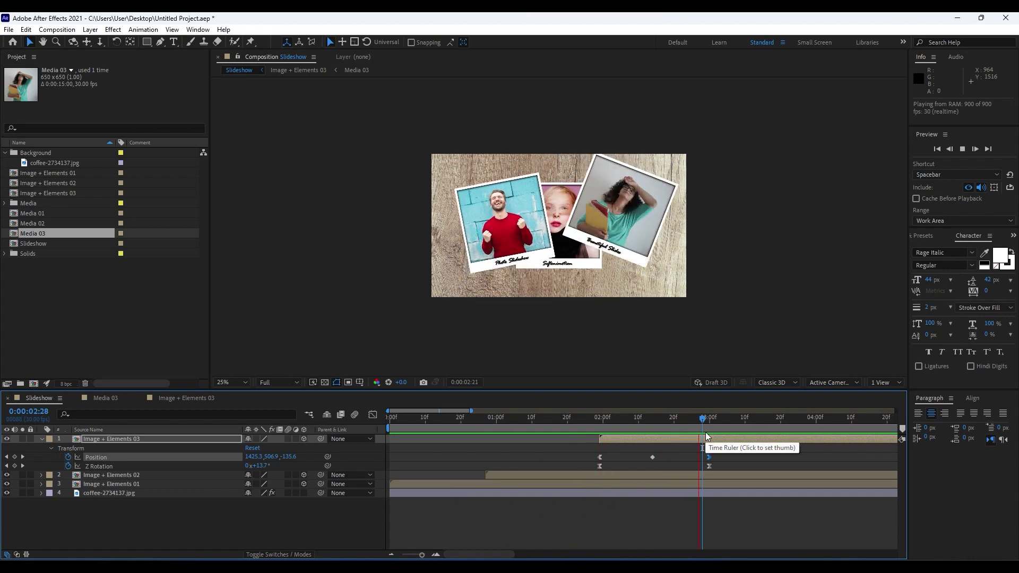
{"action": "left_click", "coordinate": [673, 419]}
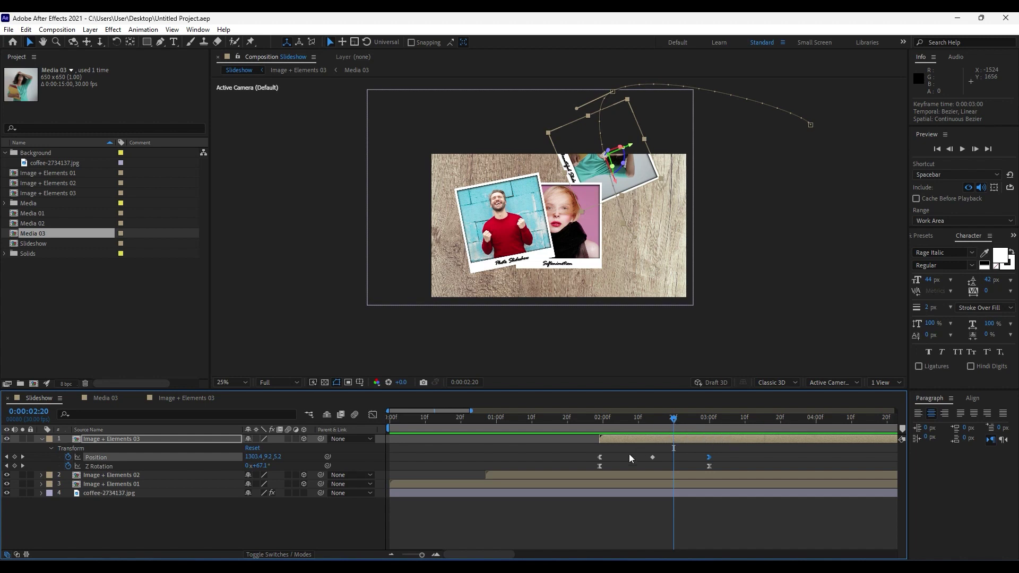
- Try motion blur on all three Image + Elements layers and preview the slideshow with it
{"action": "left_click", "coordinate": [288, 438]}
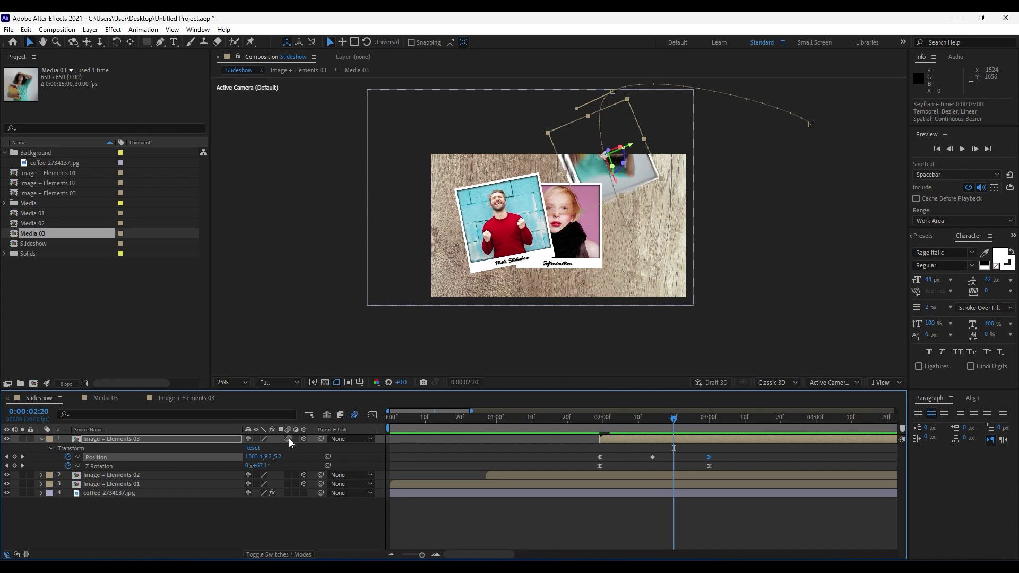
{"action": "left_click", "coordinate": [289, 476]}
{"action": "left_click", "coordinate": [289, 484]}
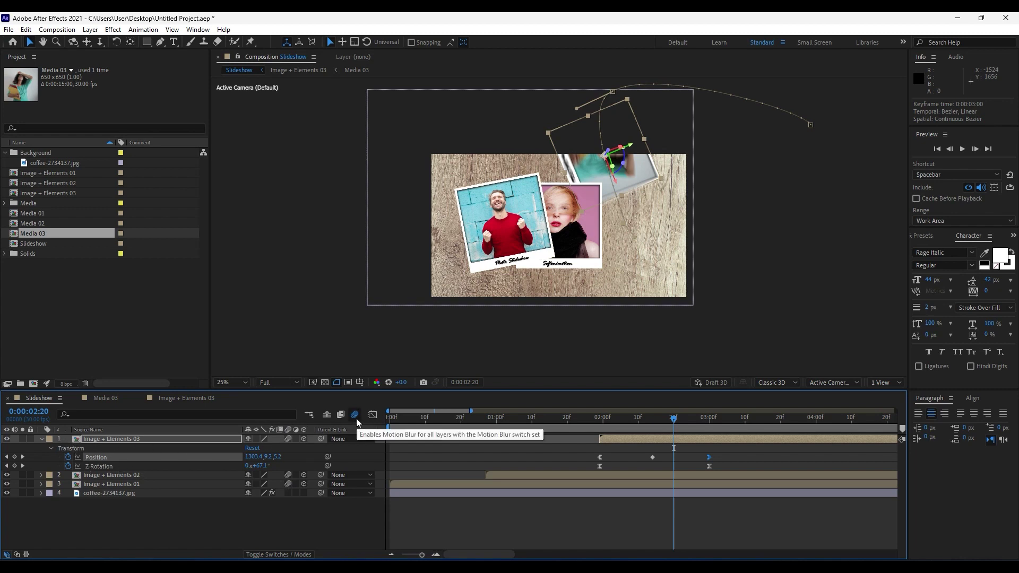
{"action": "key", "text": "space"}
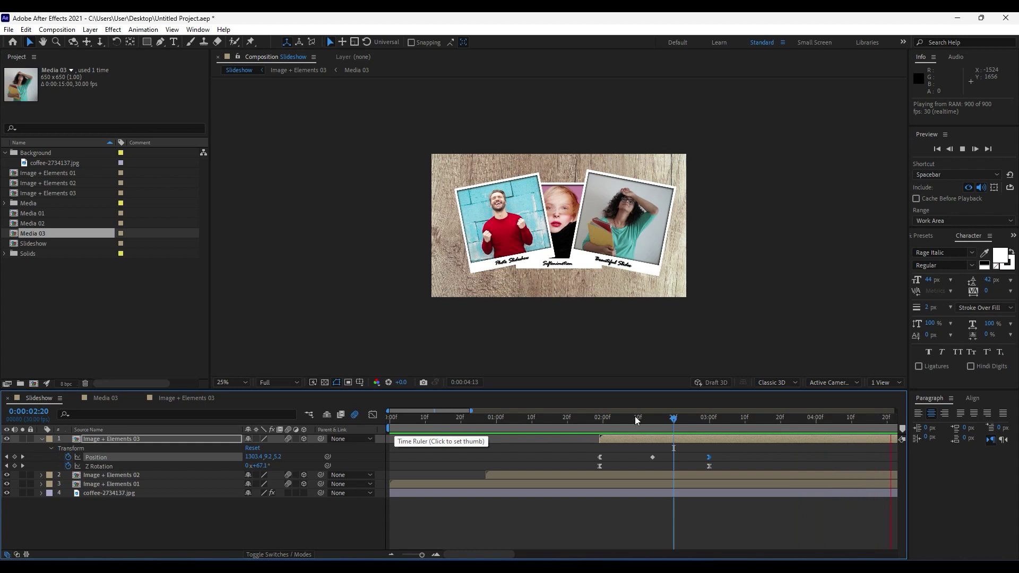
{"action": "left_click", "coordinate": [671, 421]}
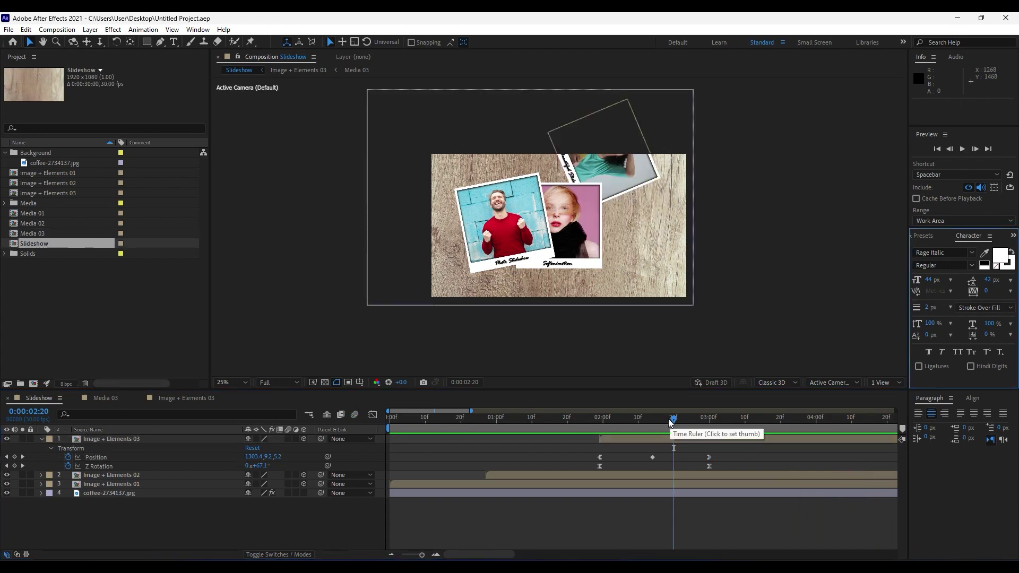
- Add a new adjustment layer on top of the Slideshow composition's layers and name it Vignette
{"action": "left_click", "coordinate": [313, 552]}
{"action": "right_click", "coordinate": [136, 533]}
{"action": "mouse_move", "coordinate": [188, 396]}
{"action": "left_click", "coordinate": [122, 437]}
{"action": "key", "text": "Return"}
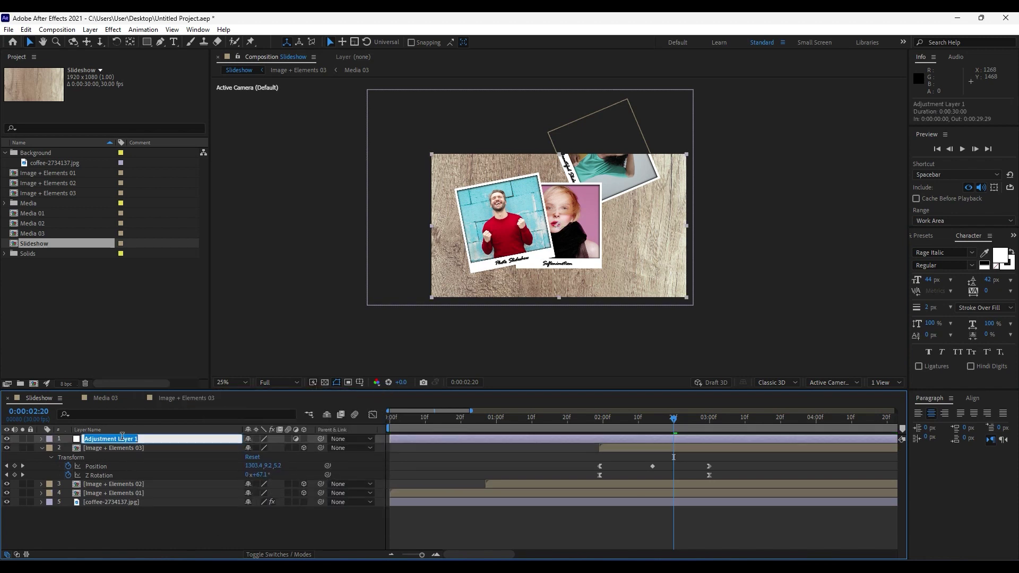
{"action": "type", "text": "Vignette"}
{"action": "left_click", "coordinate": [126, 523]}
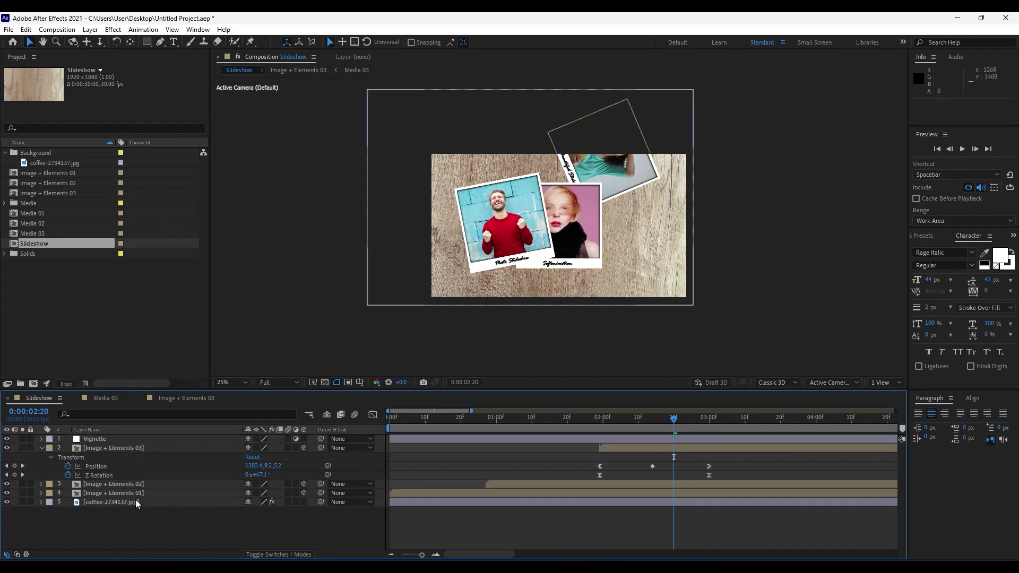
- Apply the CC Vignette effect to the Vignette adjustment layer and set its Amount to 240
{"action": "left_click", "coordinate": [925, 236]}
{"action": "left_click", "coordinate": [951, 249]}
{"action": "type", "text": "cc vigne"}
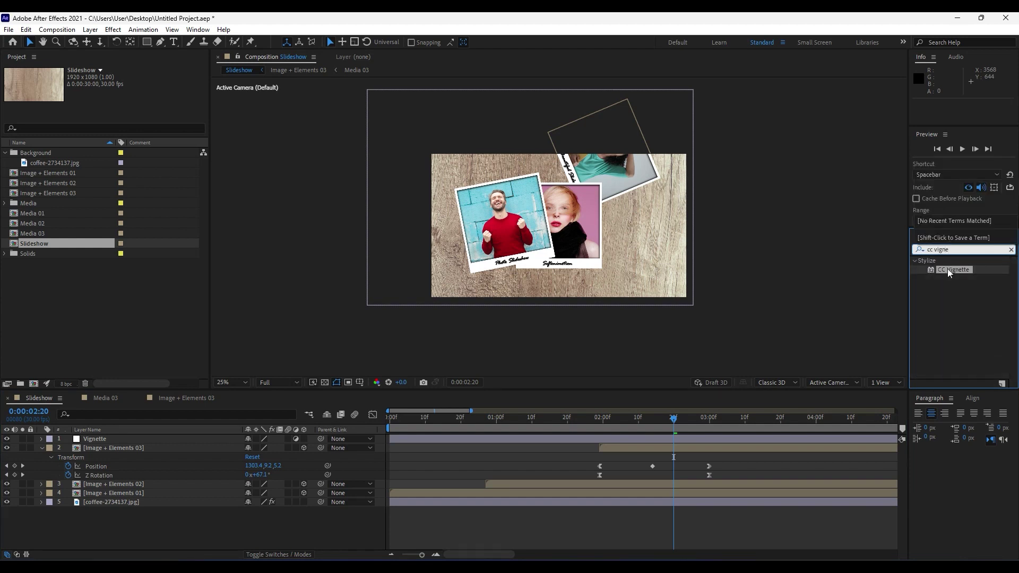
{"action": "left_click_drag", "start_coordinate": [948, 269], "coordinate": [113, 440]}
{"action": "left_click", "coordinate": [120, 88]}
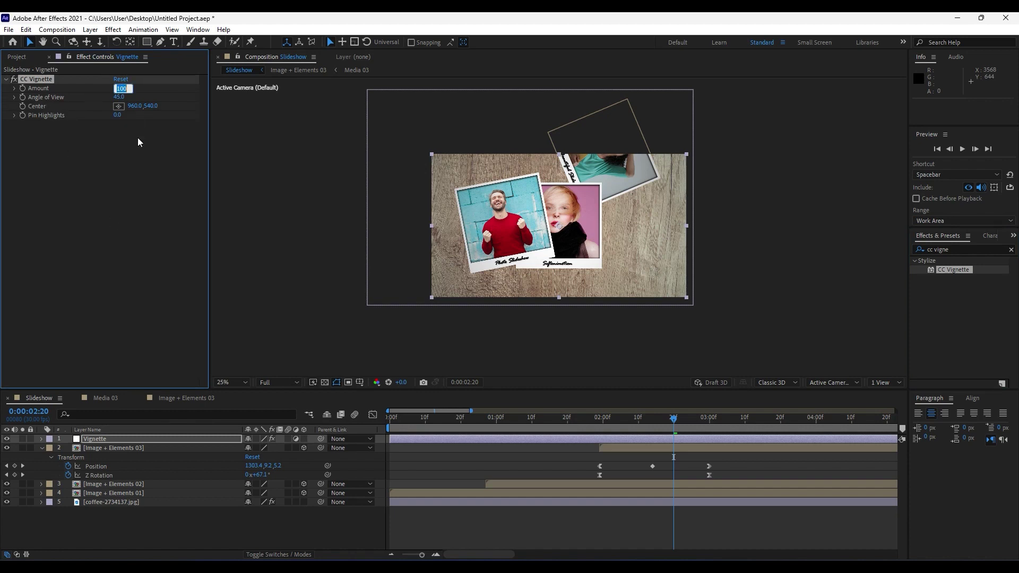
{"action": "type", "text": "240"}
{"action": "key", "text": "Return"}
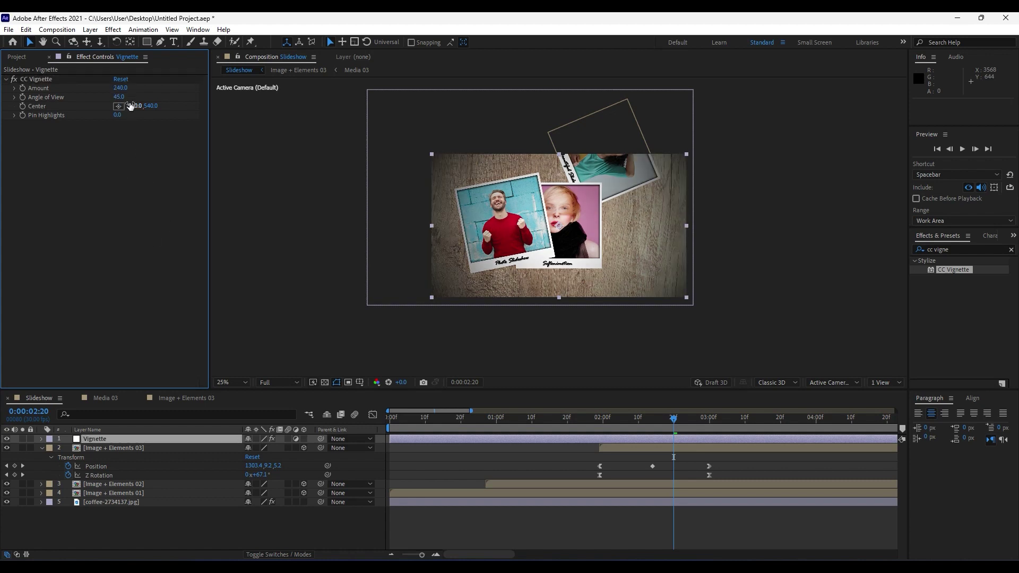
- Try a CC Vignette Angle of View of about 43.5, then set it back to 45
{"action": "mouse_move", "coordinate": [119, 97]}
{"action": "left_mouse_down"}
{"action": "mouse_move", "coordinate": [136, 99]}
{"action": "mouse_move", "coordinate": [94, 98]}
{"action": "mouse_move", "coordinate": [113, 102]}
{"action": "left_mouse_up"}
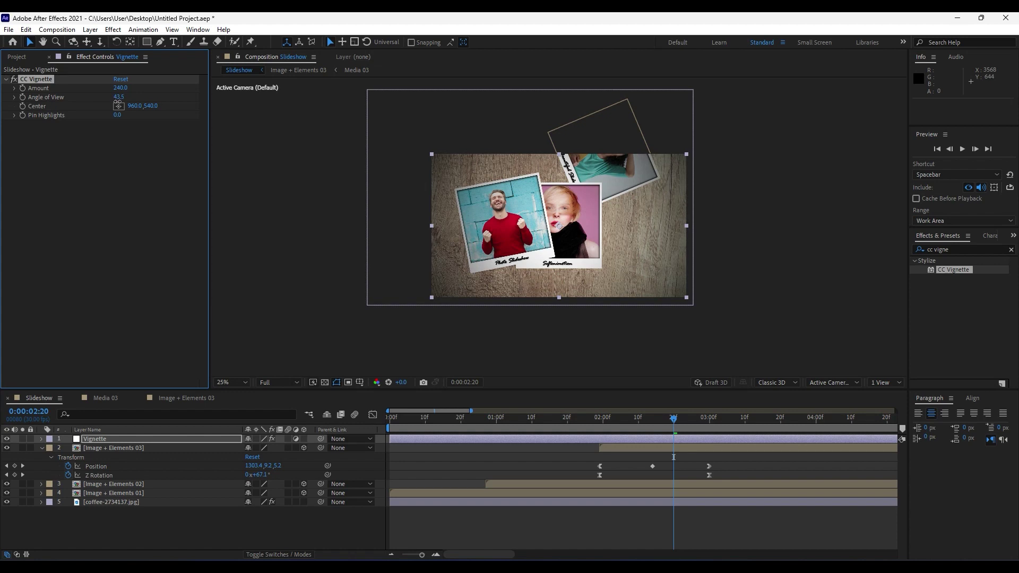
{"action": "left_click", "coordinate": [117, 99]}
{"action": "type", "text": "45"}
{"action": "left_click", "coordinate": [125, 189]}
- Compare the enlarged slideshow frame with and without the CC Vignette effect, leaving the effect switched on
{"action": "key", "text": "period"}
{"action": "key", "text": "period"}
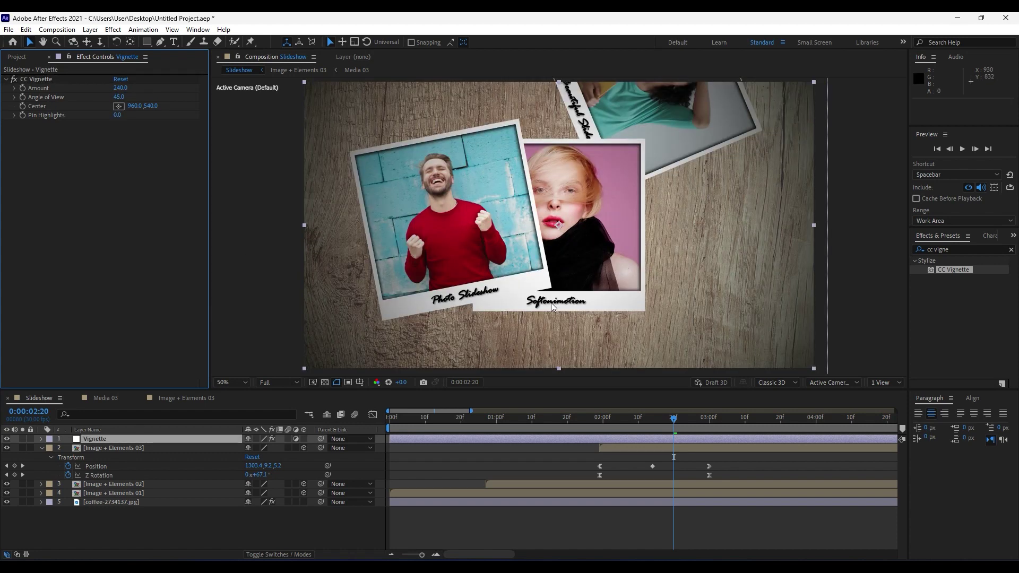
{"action": "left_click", "coordinate": [14, 79]}
{"action": "left_click", "coordinate": [14, 79]}
{"action": "left_click", "coordinate": [14, 79]}
{"action": "left_click", "coordinate": [14, 79]}
{"action": "left_click", "coordinate": [14, 79]}
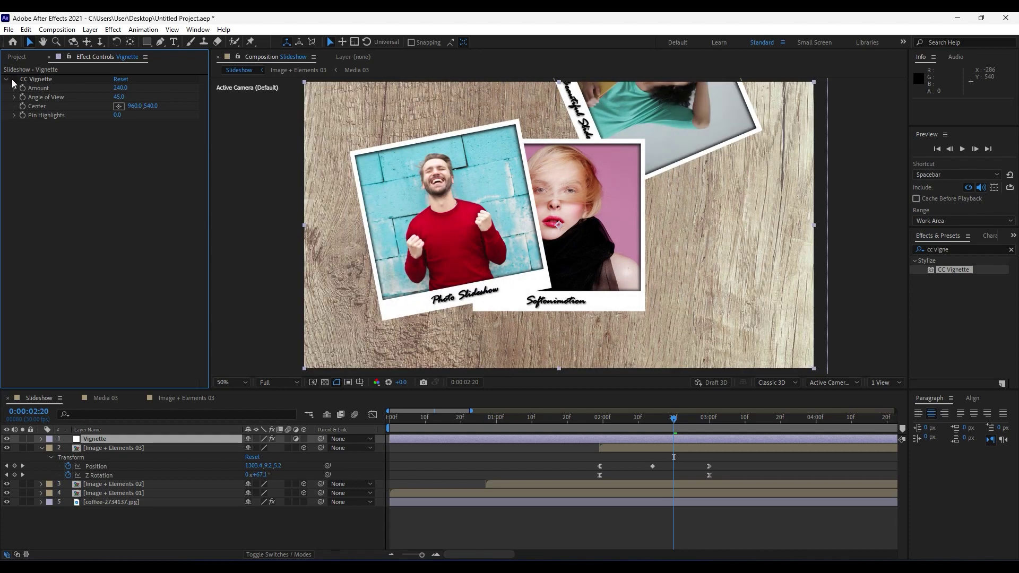
{"action": "left_click", "coordinate": [14, 79]}
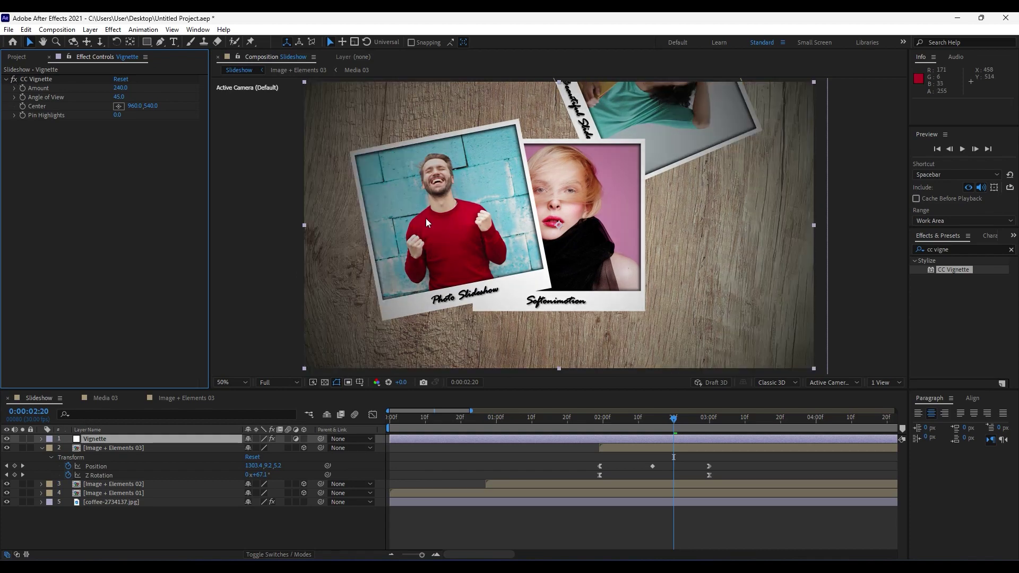
- Collapse the Image + Elements 03 layer's properties and scrub the slideshow through to 0:00:03:04 to check the vignette
{"action": "key", "text": "comma"}
{"action": "left_click", "coordinate": [41, 449]}
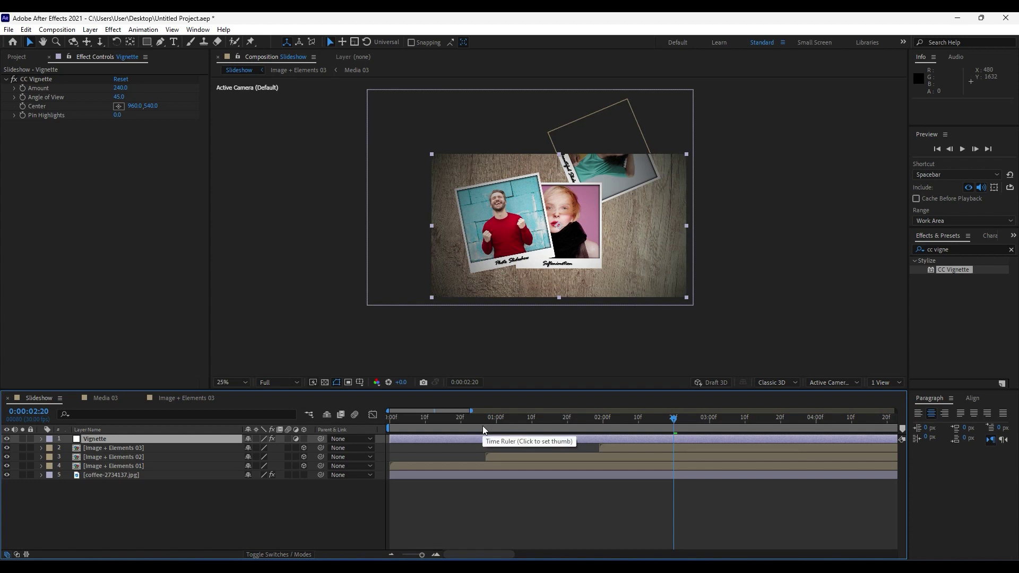
{"action": "left_click_drag", "start_coordinate": [486, 424], "coordinate": [723, 428]}
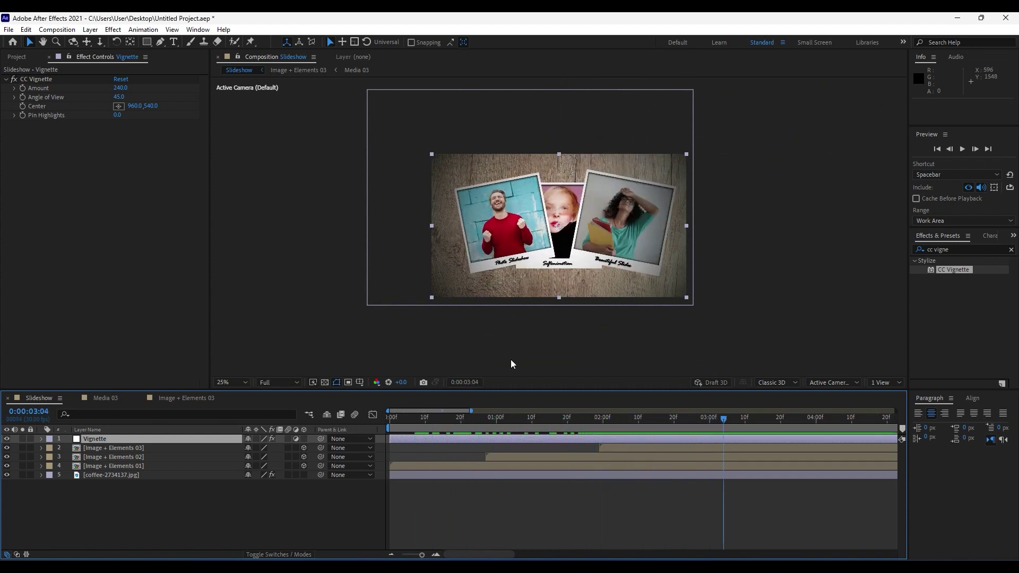